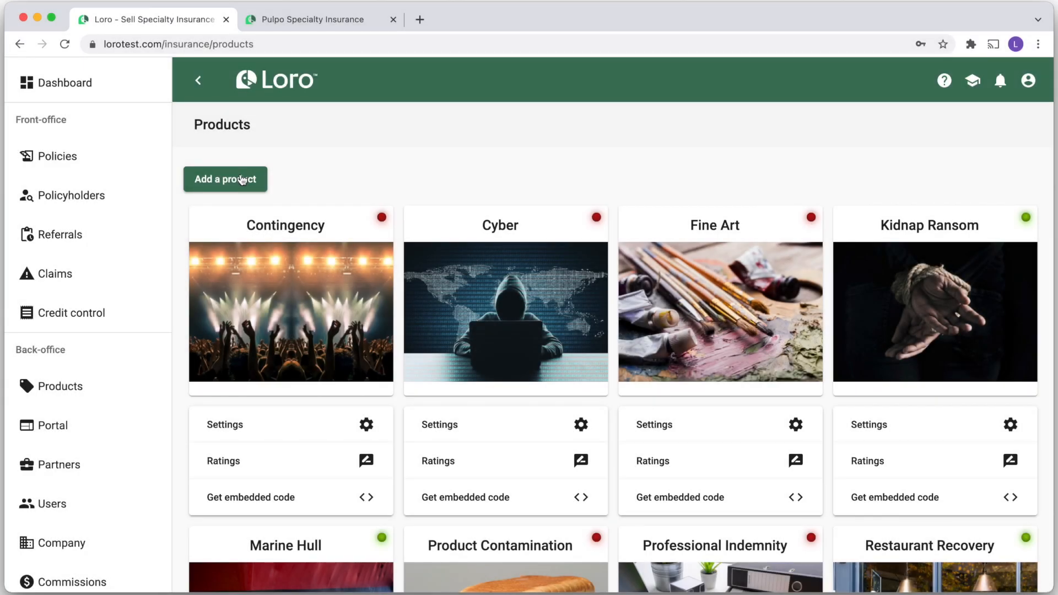
Start a new product based on Directors and Officers
click(240, 179)
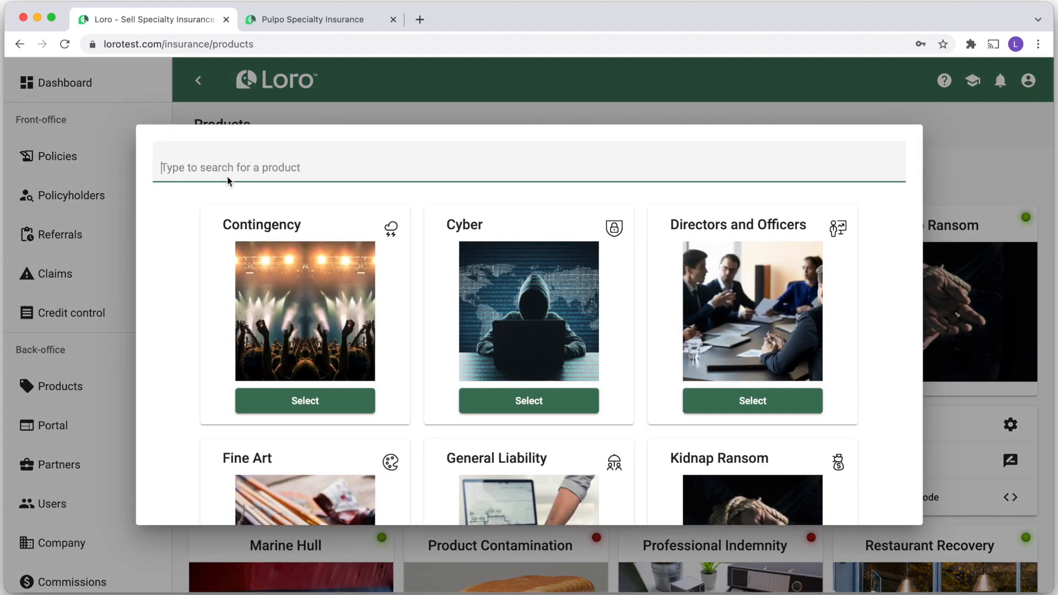
click(739, 411)
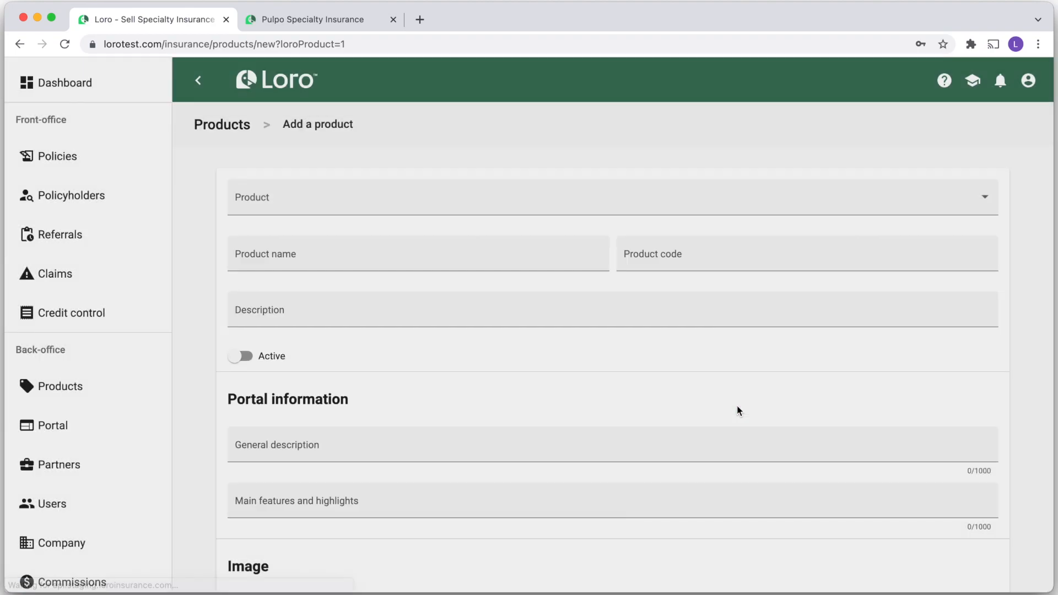
scroll(507, 392, down, 10)
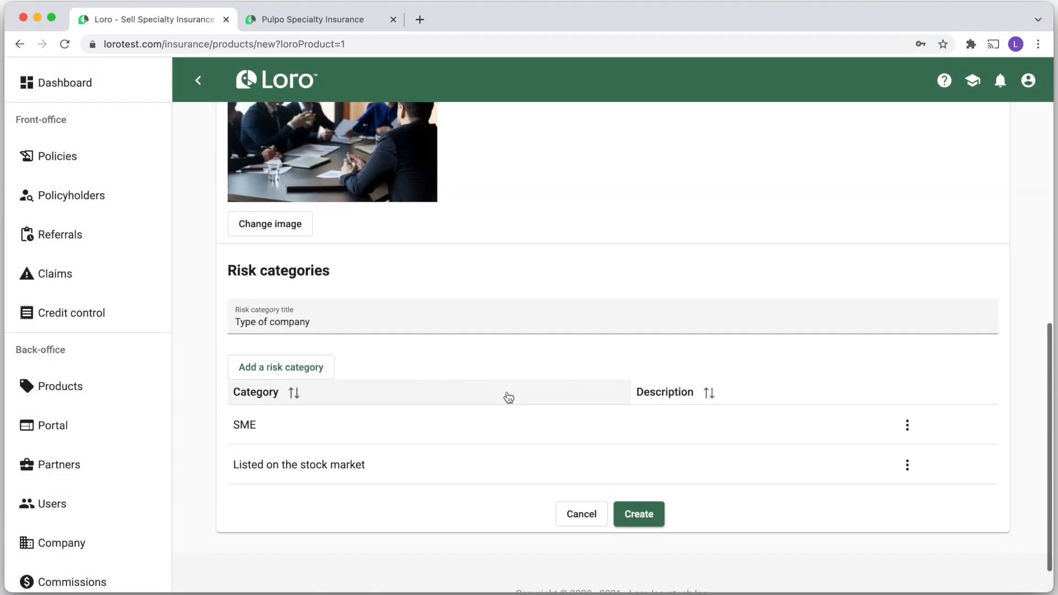
Rename the SME risk category to 'Privately held' and create the product
click(907, 426)
click(929, 460)
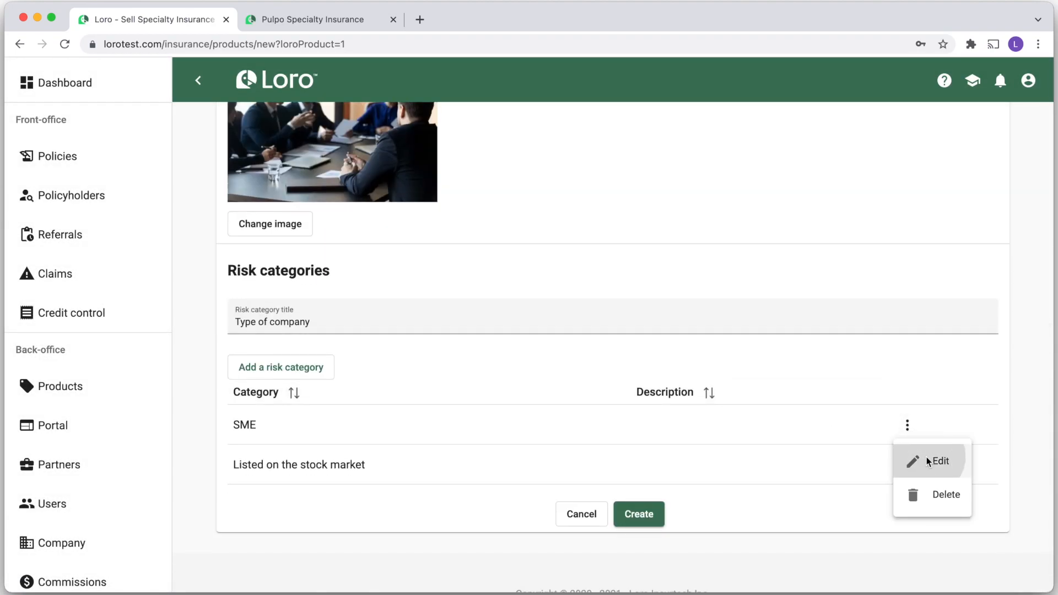
click(364, 296)
key(ctrl+a)
text(Privately held)
click(692, 417)
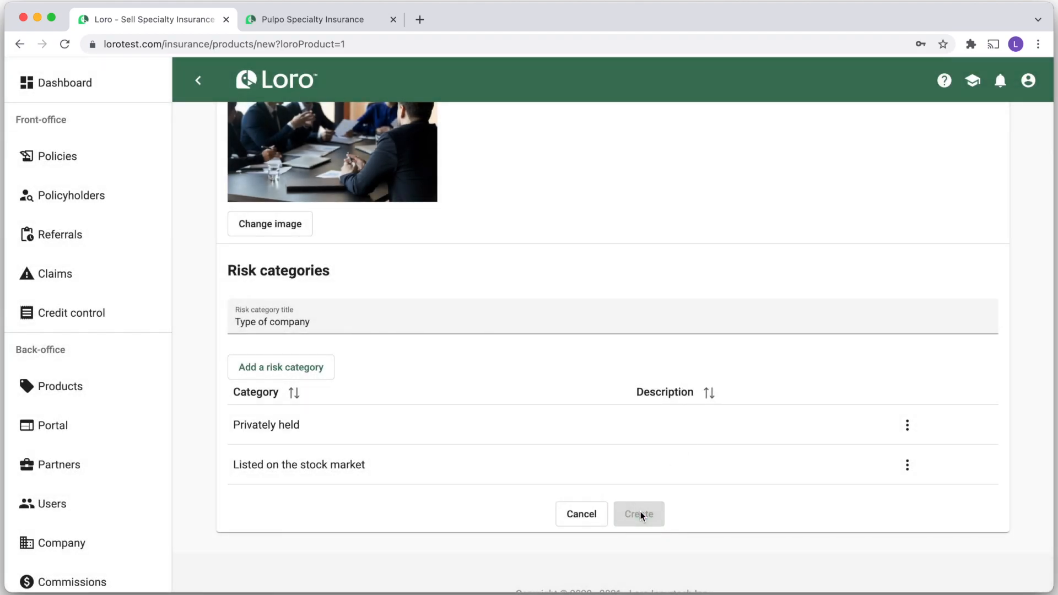
click(640, 513)
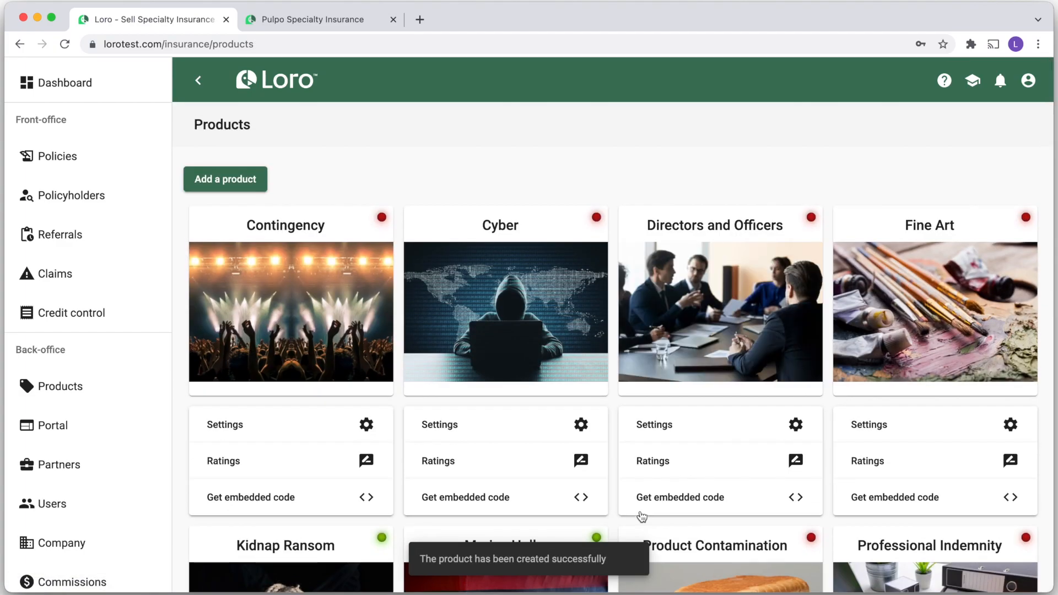
Open the Ratings page of the Directors and Officers product card
drag(646, 225, 788, 229)
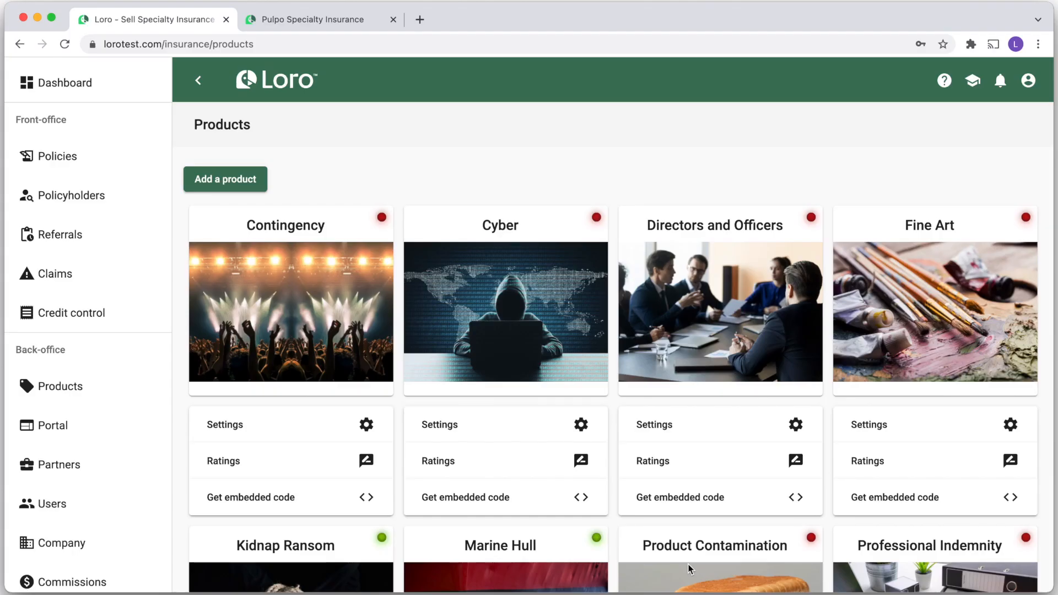
click(668, 463)
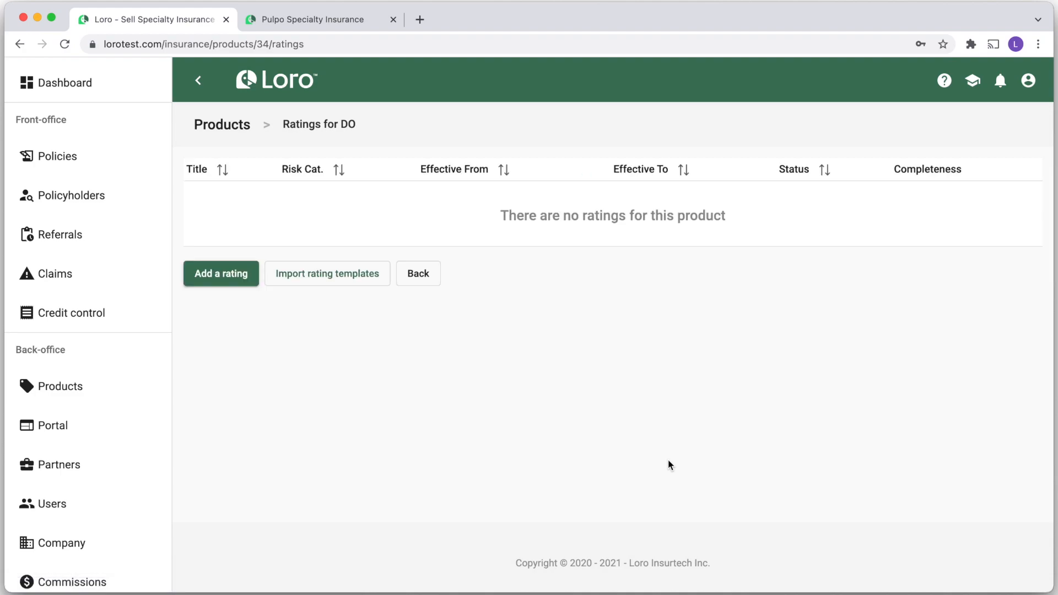
Create a rating 'D&O for Privately Held Companies' valid from 1/1/2022 to 12/31/2022
click(212, 276)
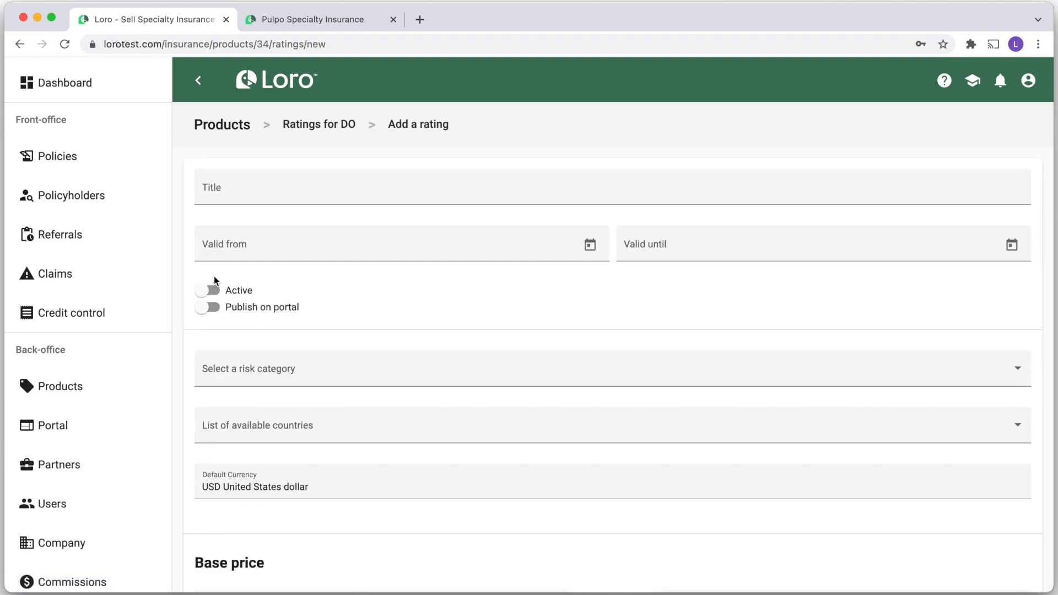
click(269, 192)
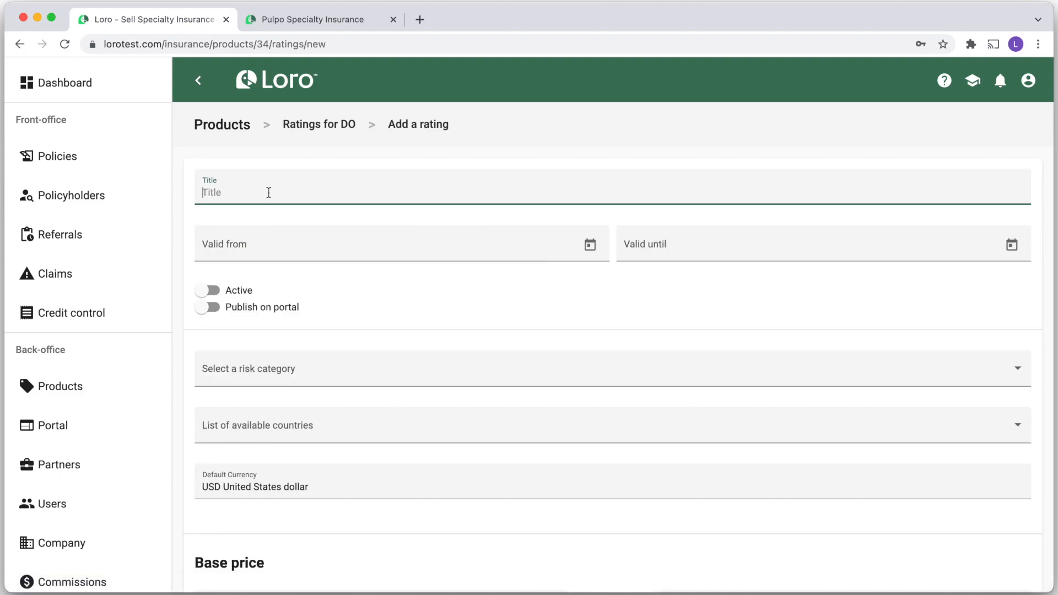
text(D&O for Privately Held Companies)
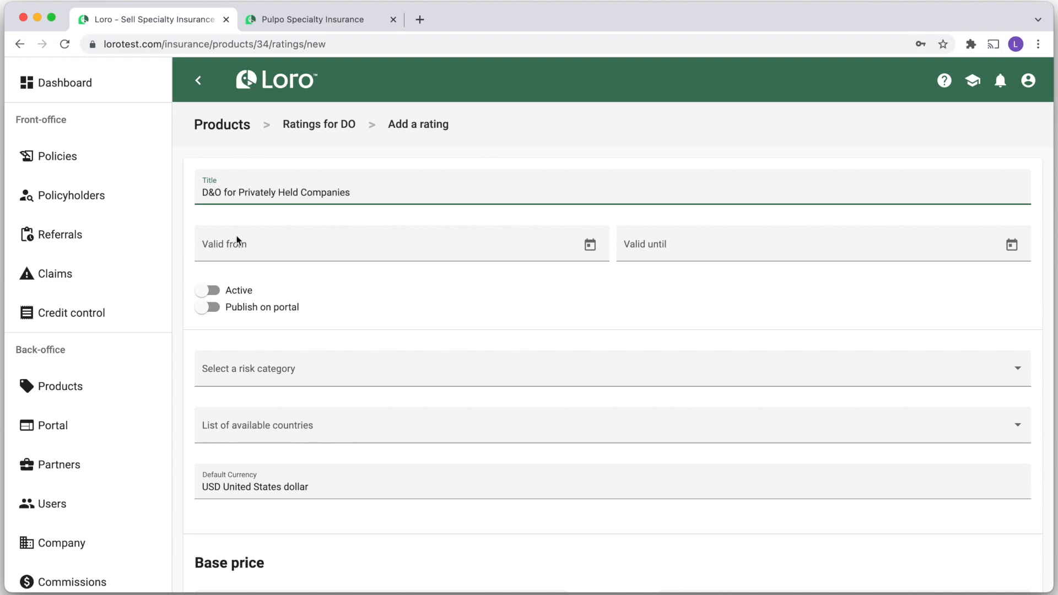
click(252, 249)
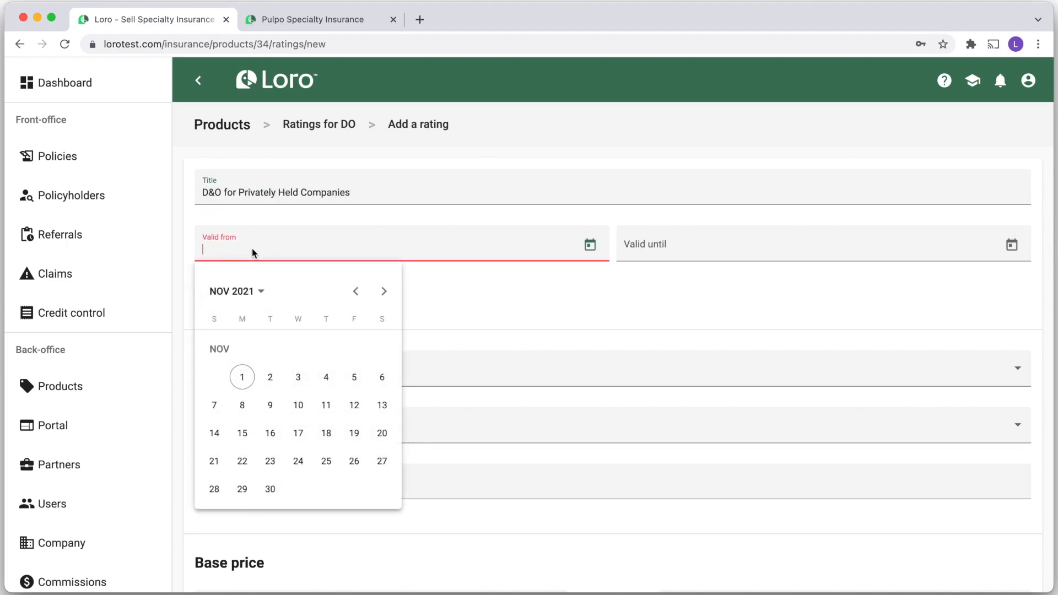
click(384, 292)
click(384, 292)
click(384, 292)
click(355, 291)
click(382, 349)
click(667, 249)
click(807, 293)
click(807, 293)
click(807, 292)
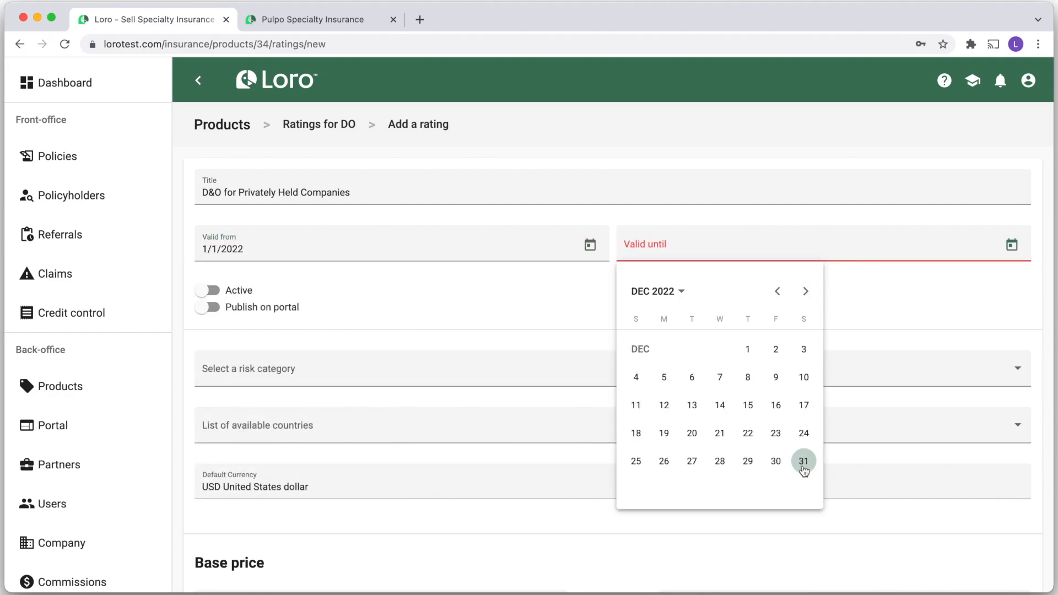
click(804, 463)
Make the rating active, publish it on the portal, and assign the Privately held category
click(208, 290)
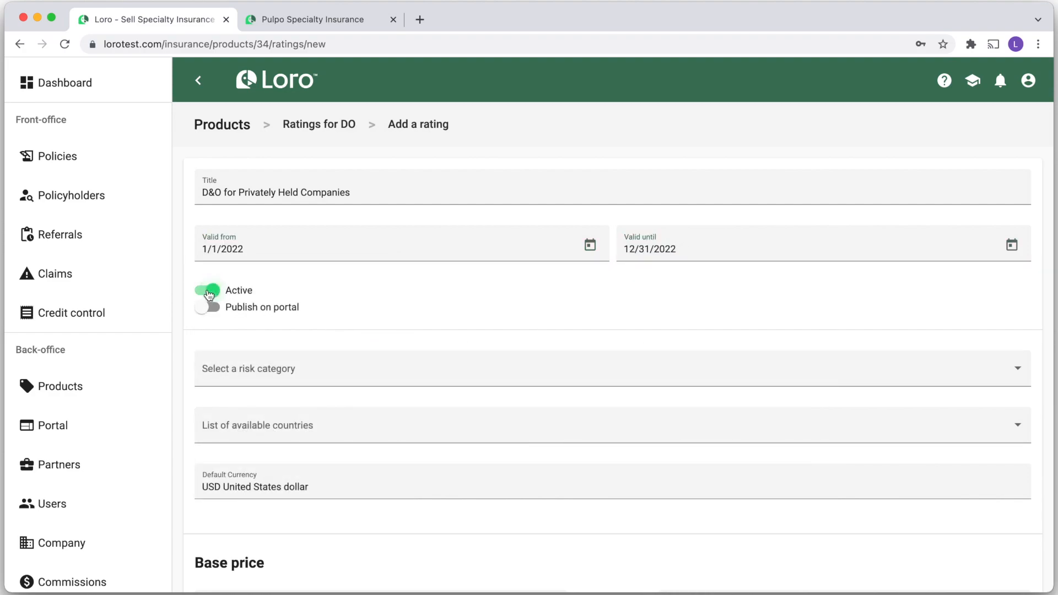
click(206, 308)
click(286, 374)
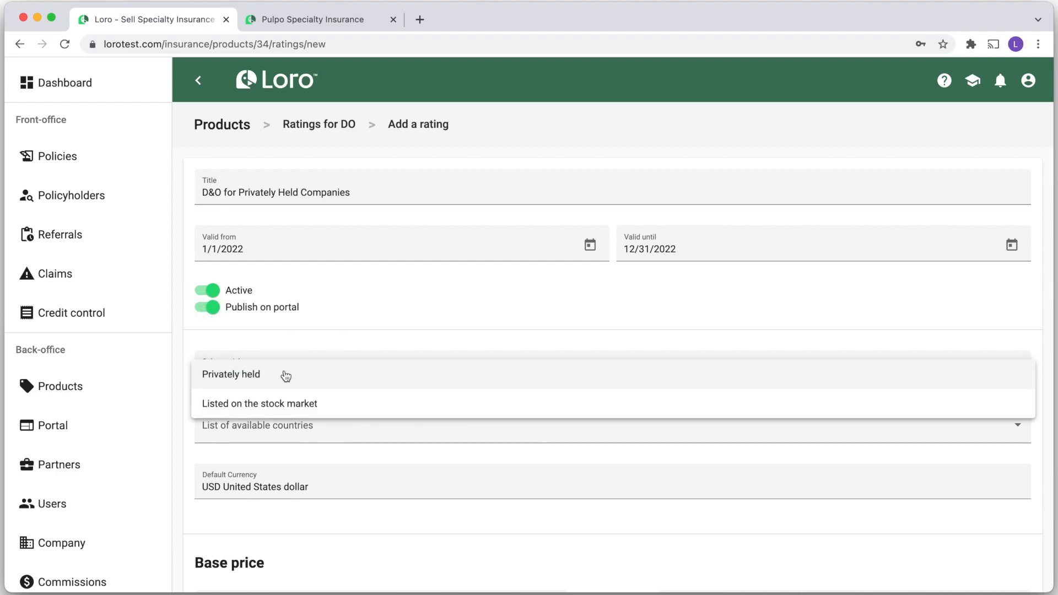
click(237, 377)
Make the rating available in the United States
click(307, 434)
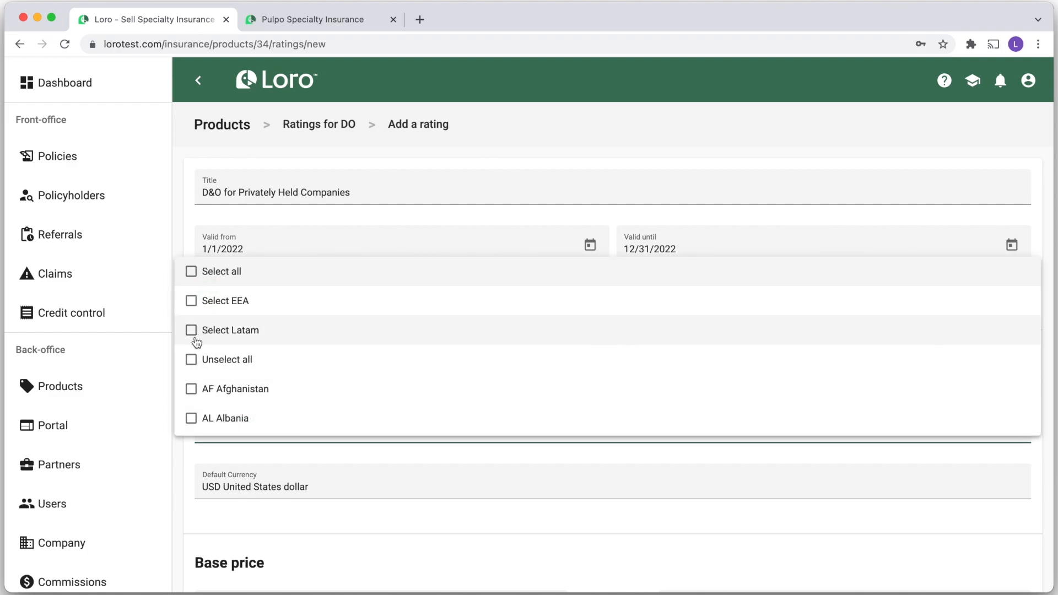
scroll(232, 356, down, 20)
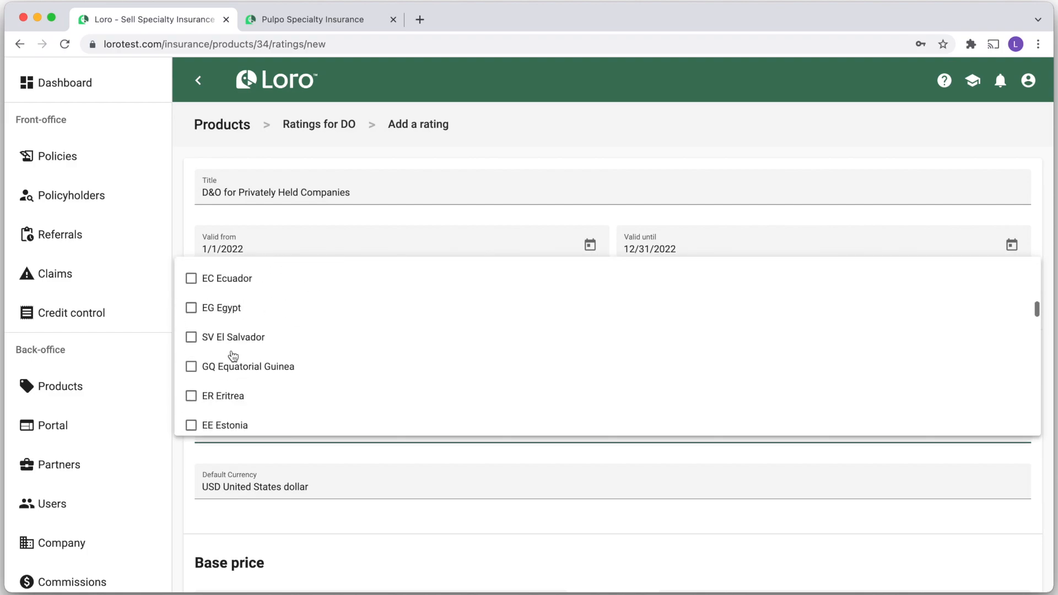
scroll(233, 357, down, 15)
click(192, 381)
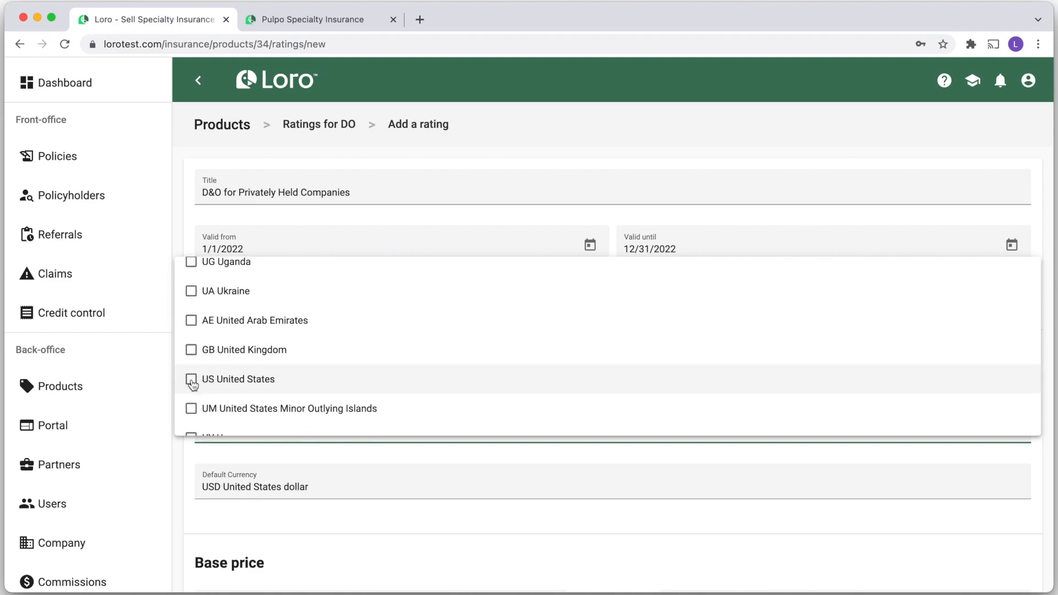
click(184, 481)
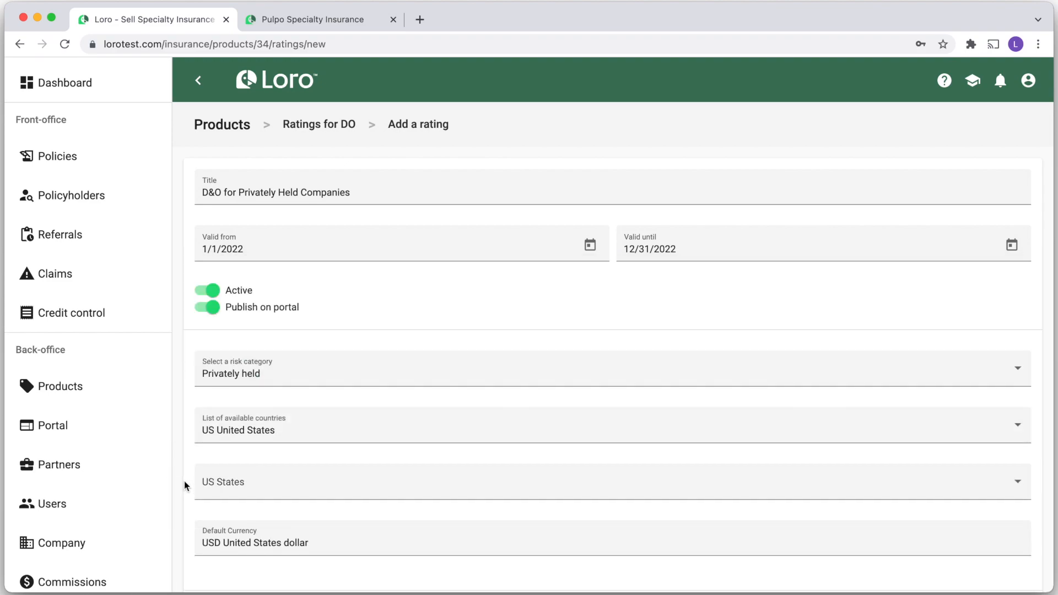
Select all US states for the rating
scroll(237, 486, down, 1)
scroll(237, 486, down, 5)
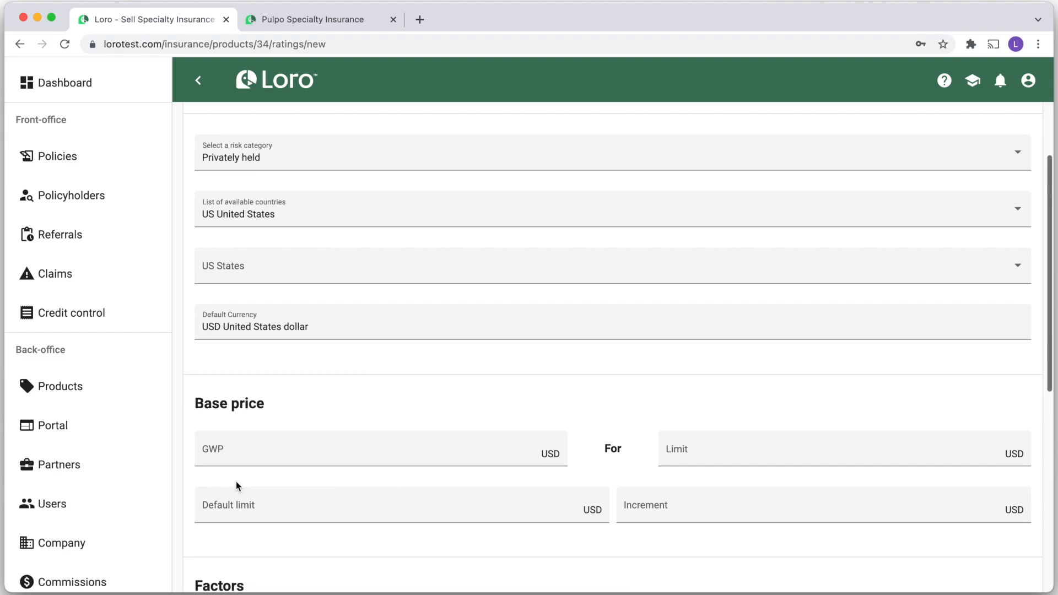
click(259, 272)
click(220, 276)
click(184, 236)
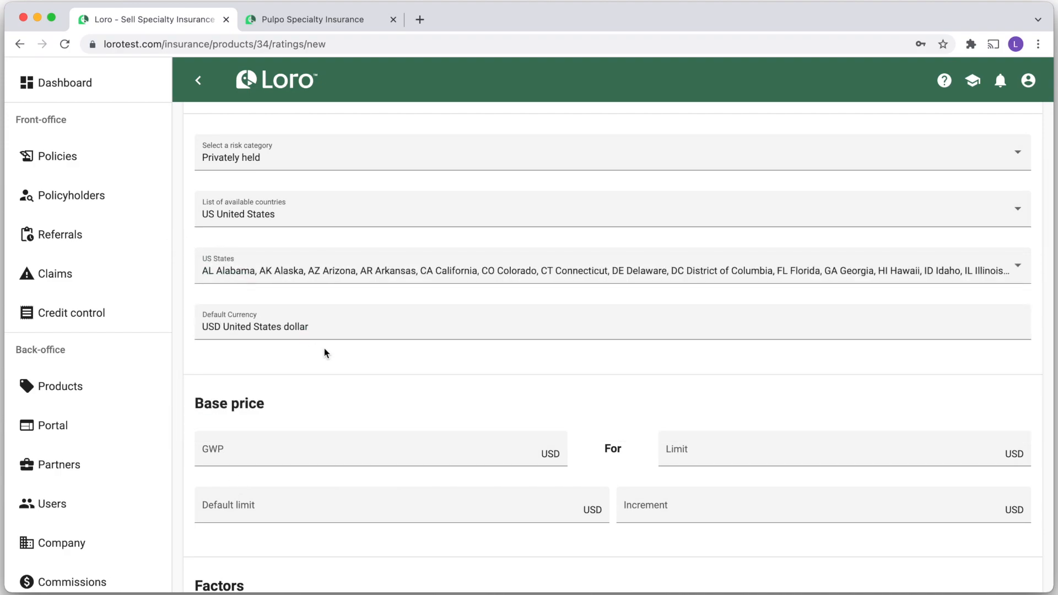
scroll(366, 378, down, 3)
Enter base GWP 400, limit 500000, default limit 500,000 and increment 25000
click(303, 357)
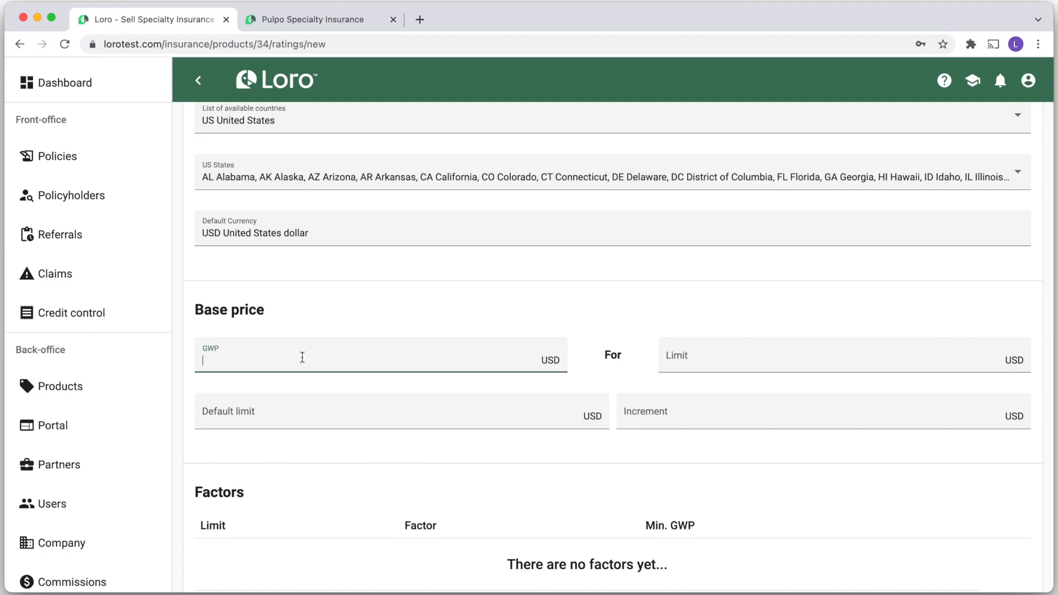
text(400)
click(699, 356)
text(5000000)
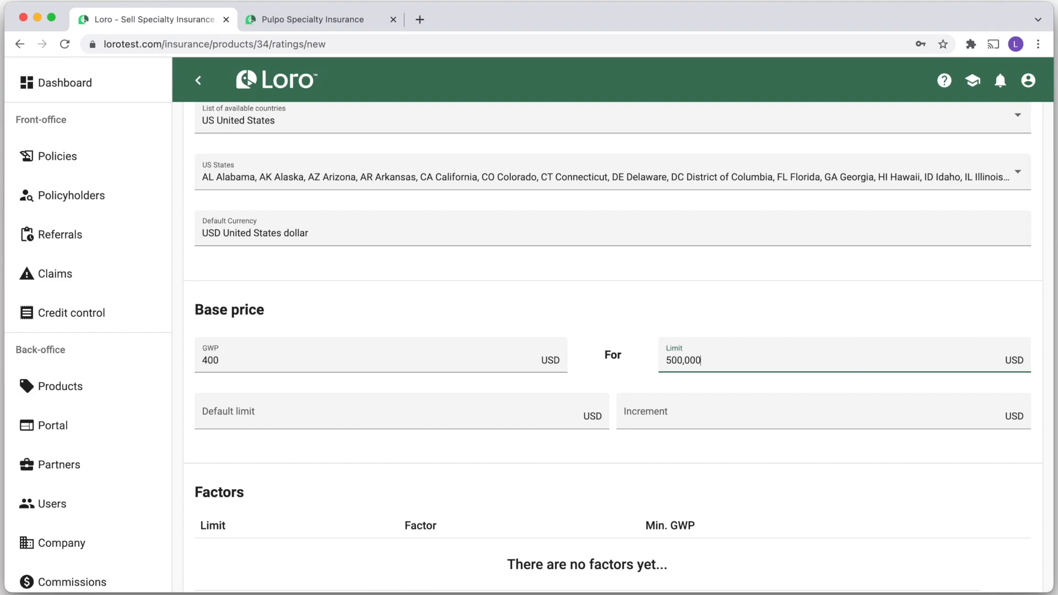
click(281, 419)
text(500,000)
click(687, 411)
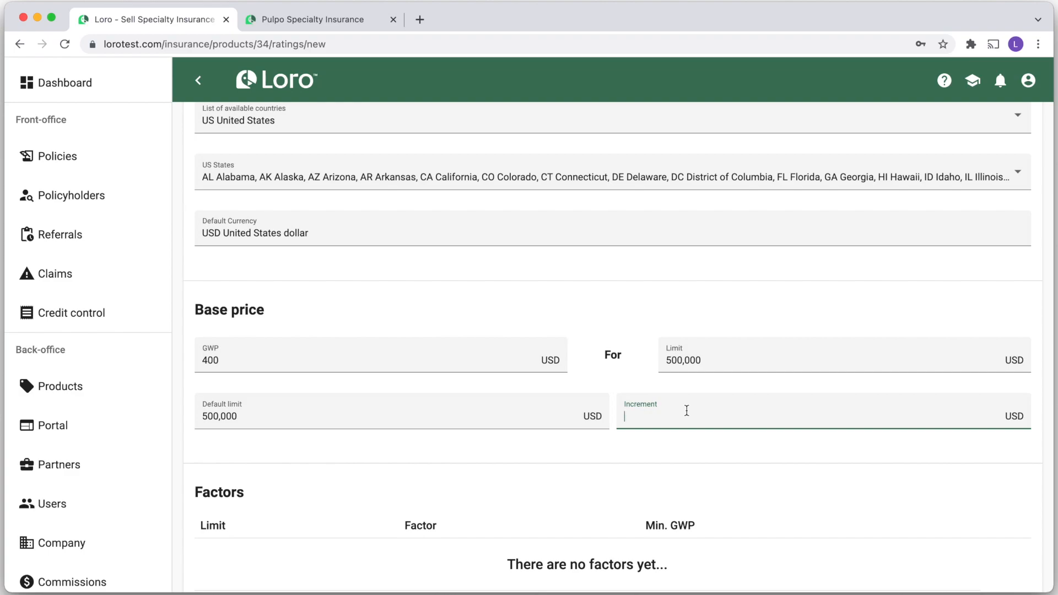
text(250000)
click(547, 466)
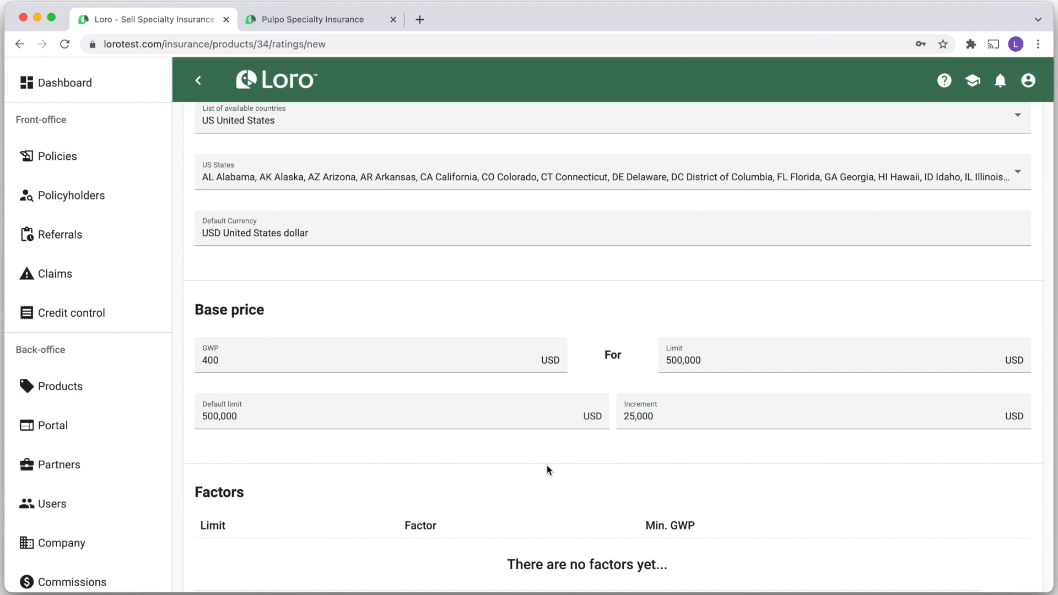
scroll(546, 465, down, 3)
scroll(546, 465, up, 1)
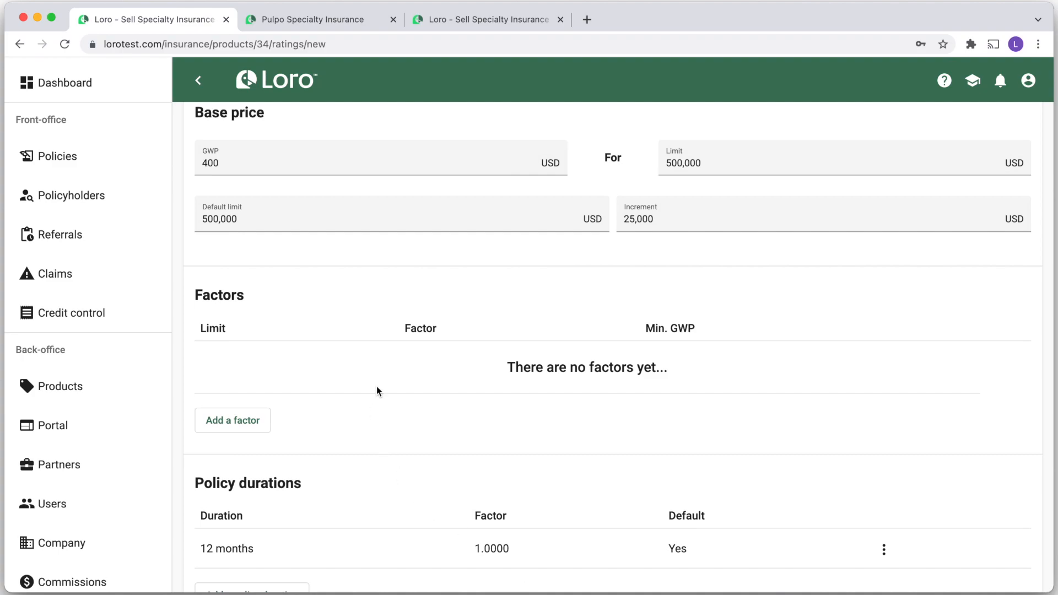
Add limit factors of 1 for 500,000 and 12 for 10,000,000
click(224, 419)
text(500,000)
key(Tab)
text(1)
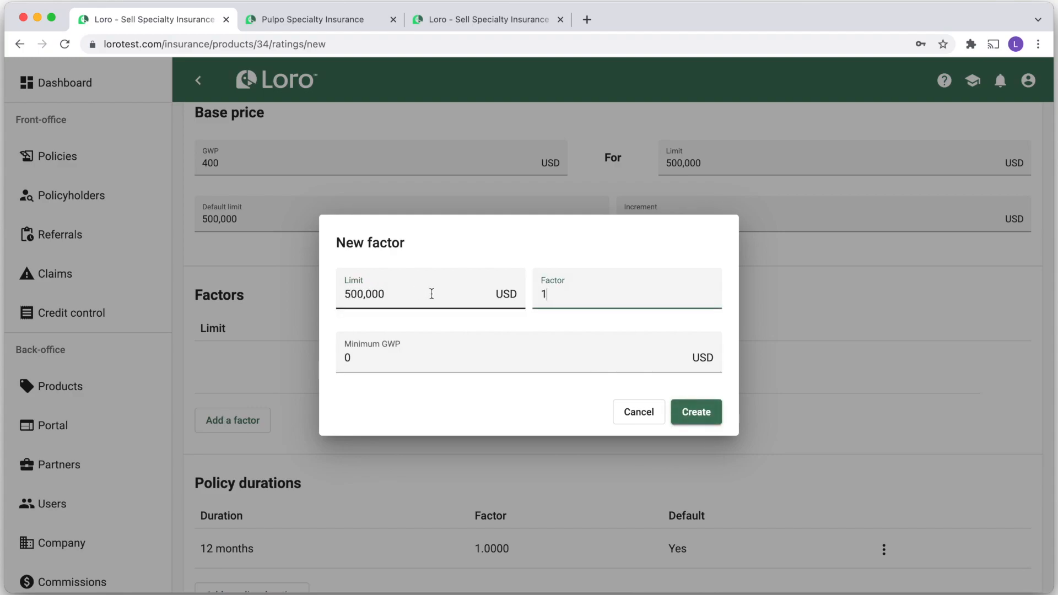
click(698, 415)
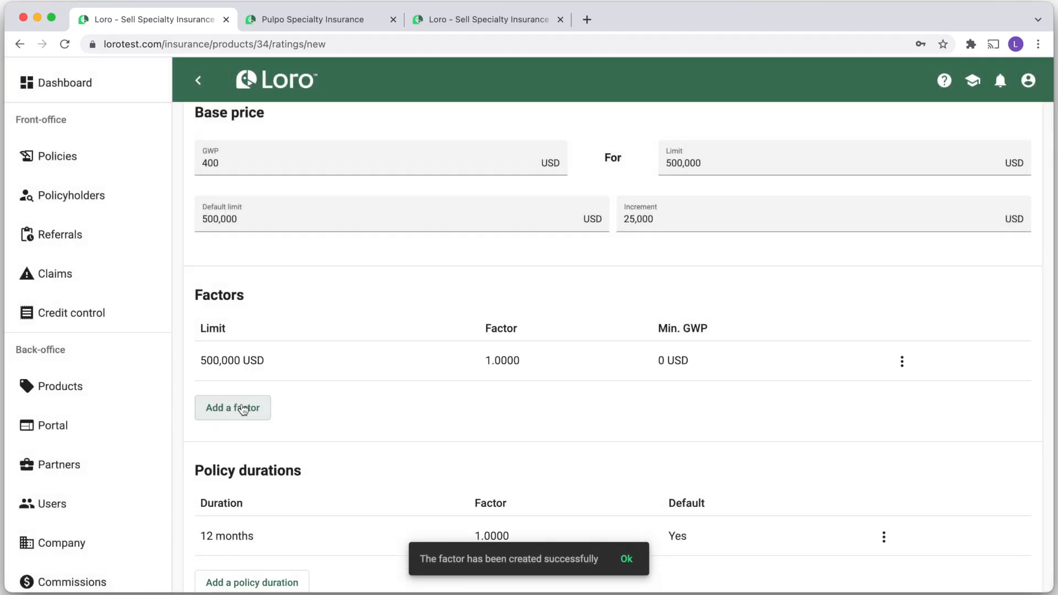
click(233, 408)
text(10000000)
key(Tab)
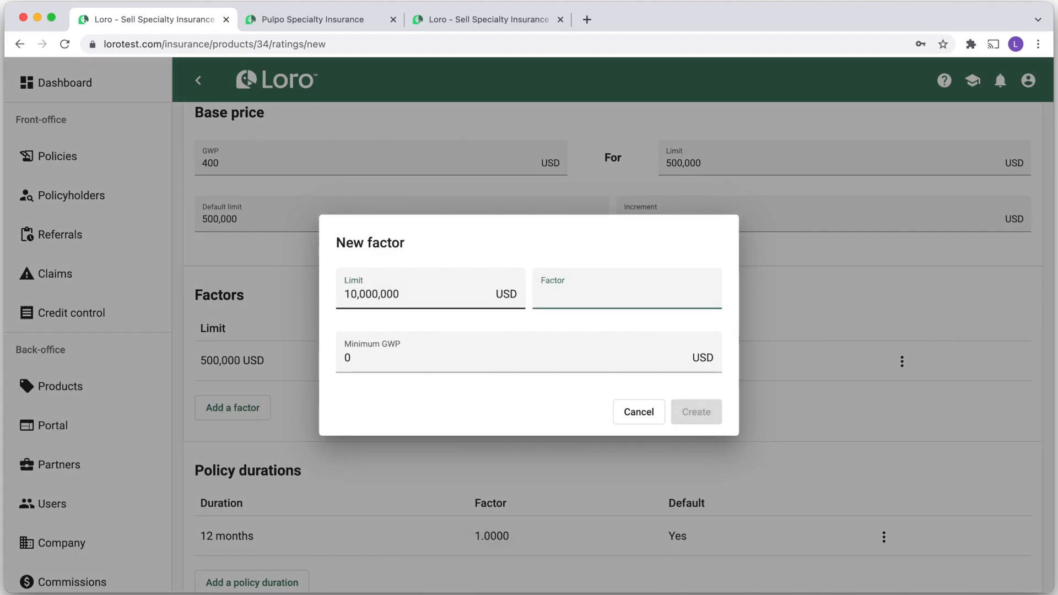
text(12)
click(698, 413)
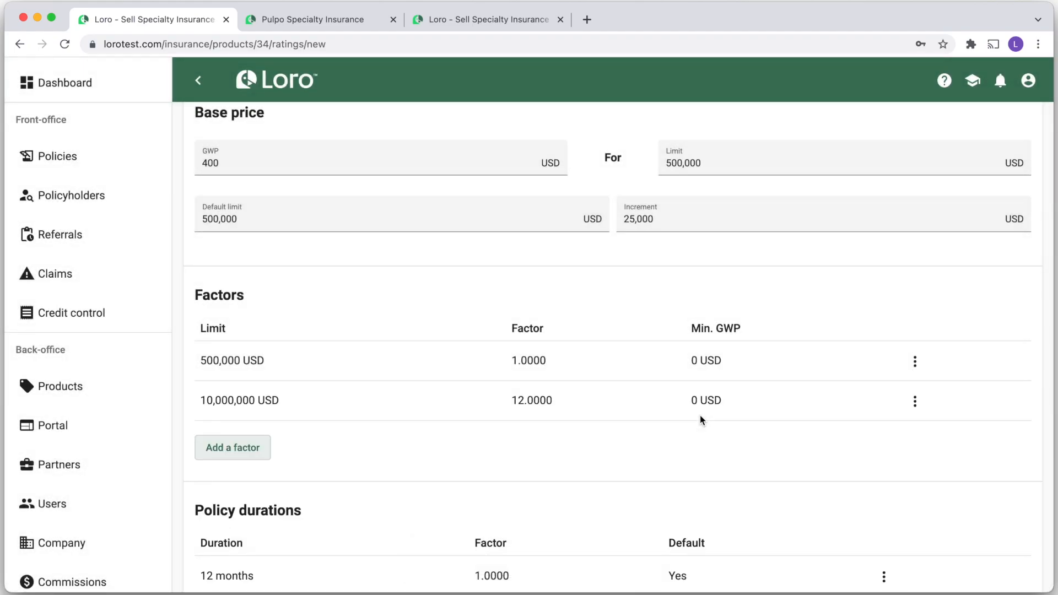
Add a limit factor of 7.5 for 5,000,000
click(256, 449)
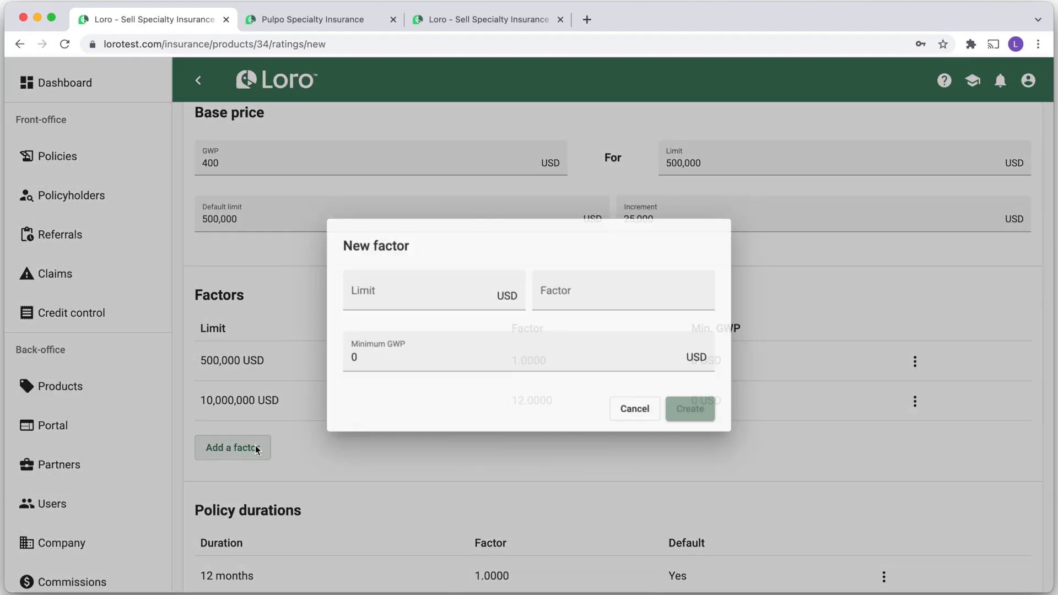
text(5,000,00)
text(00,000)
key(Tab)
text(7.5)
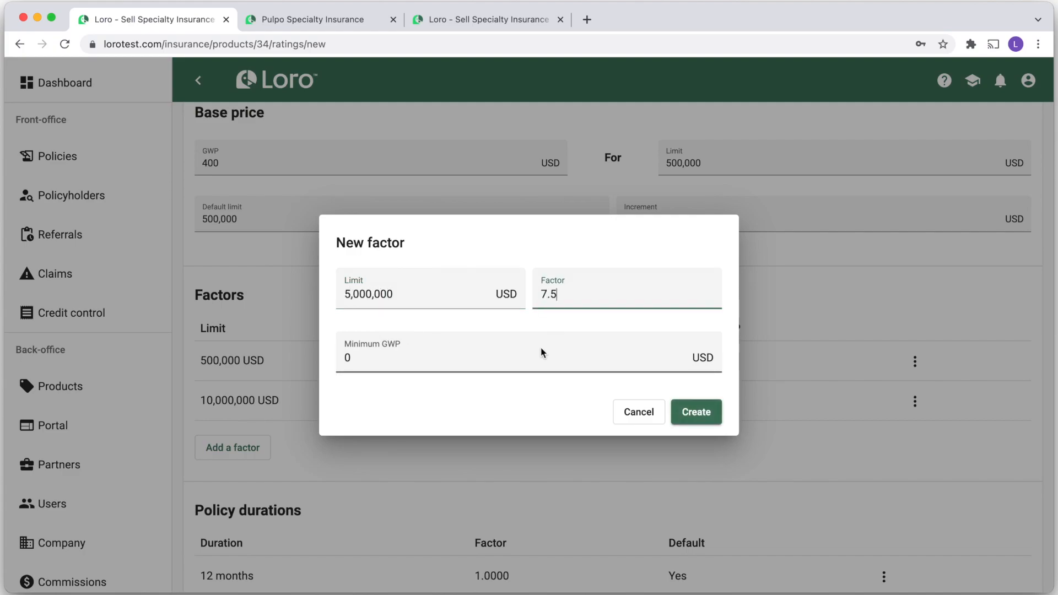
click(693, 420)
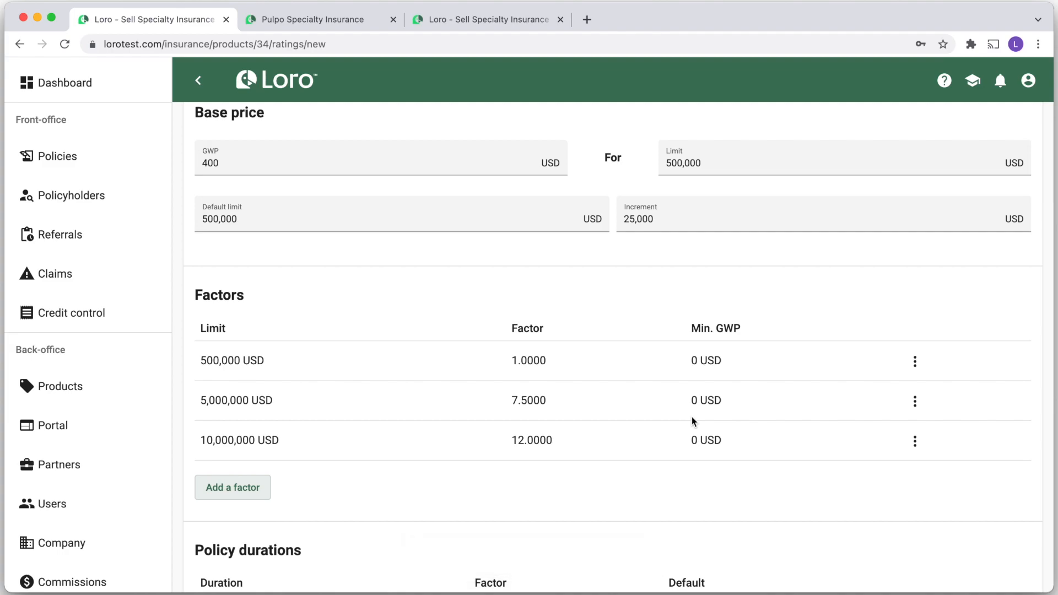
scroll(694, 422, down, 4)
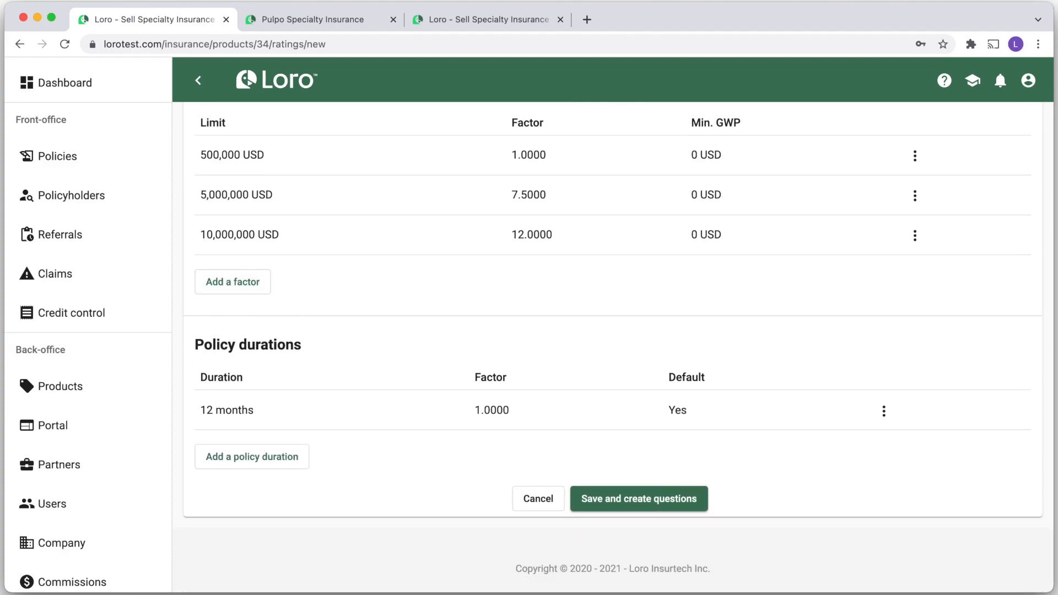
Add a 24 Months policy duration with factor 2, then save the rating and create questions
click(253, 461)
text(24)
click(522, 314)
click(506, 352)
click(655, 308)
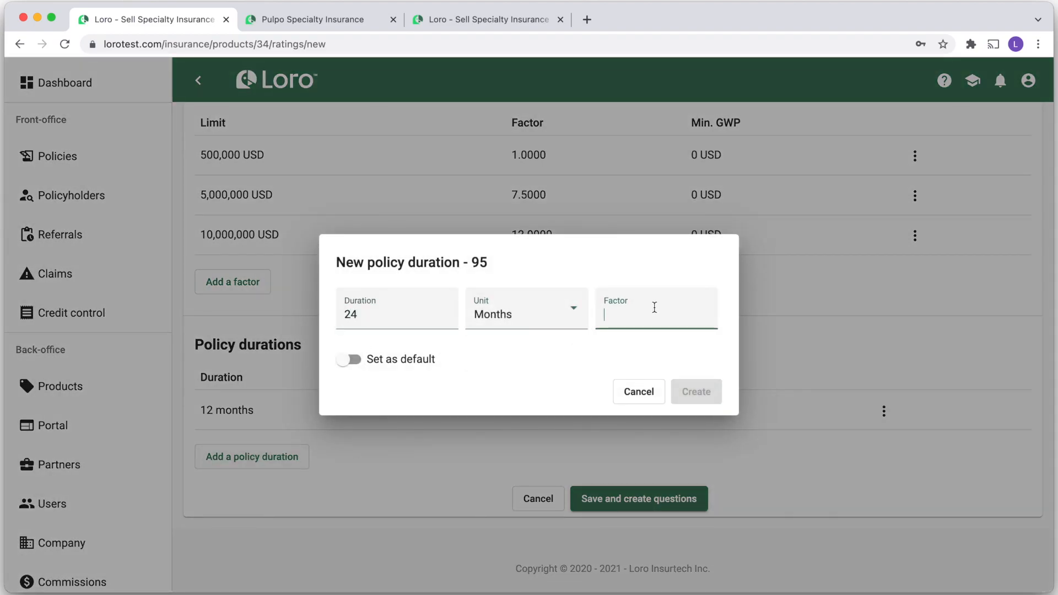
text(2)
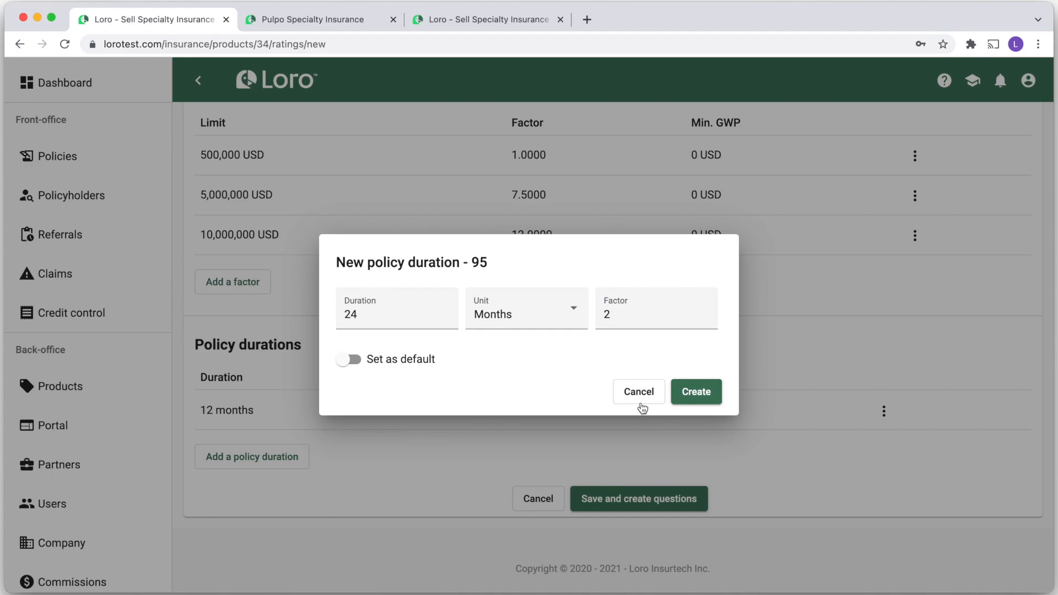
click(697, 391)
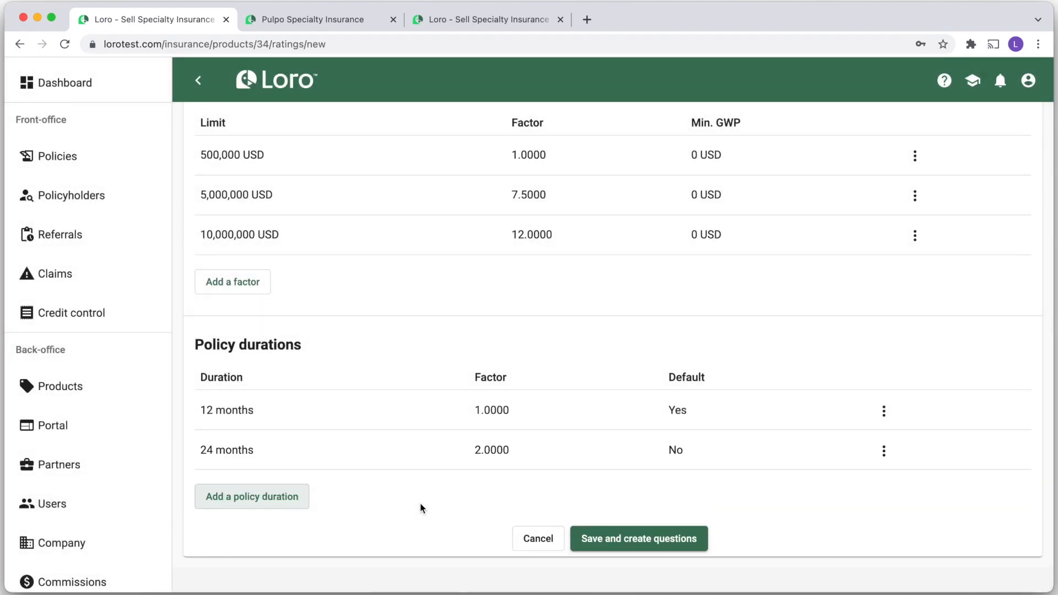
click(616, 540)
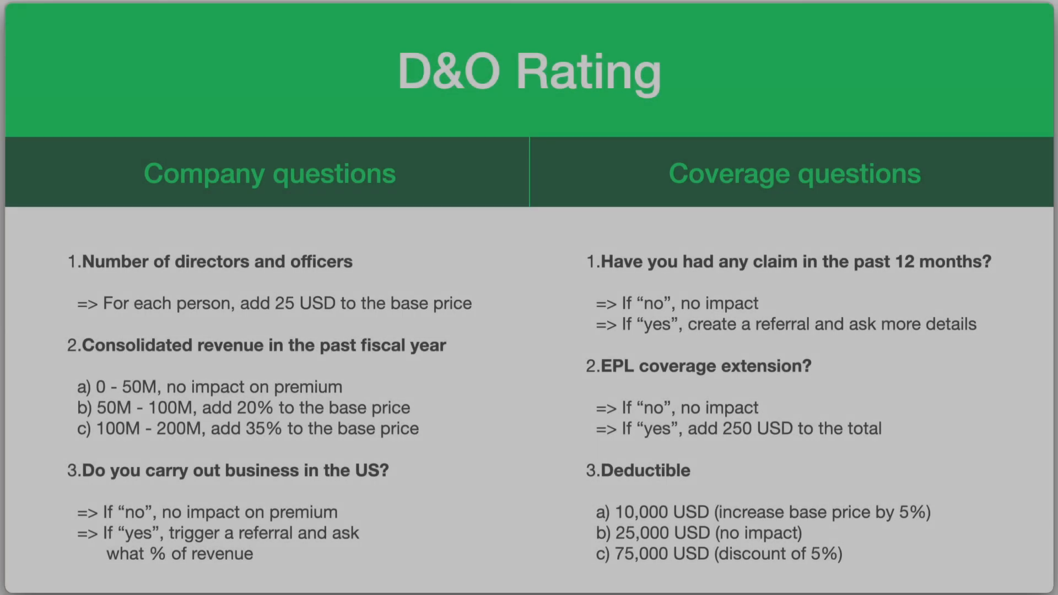
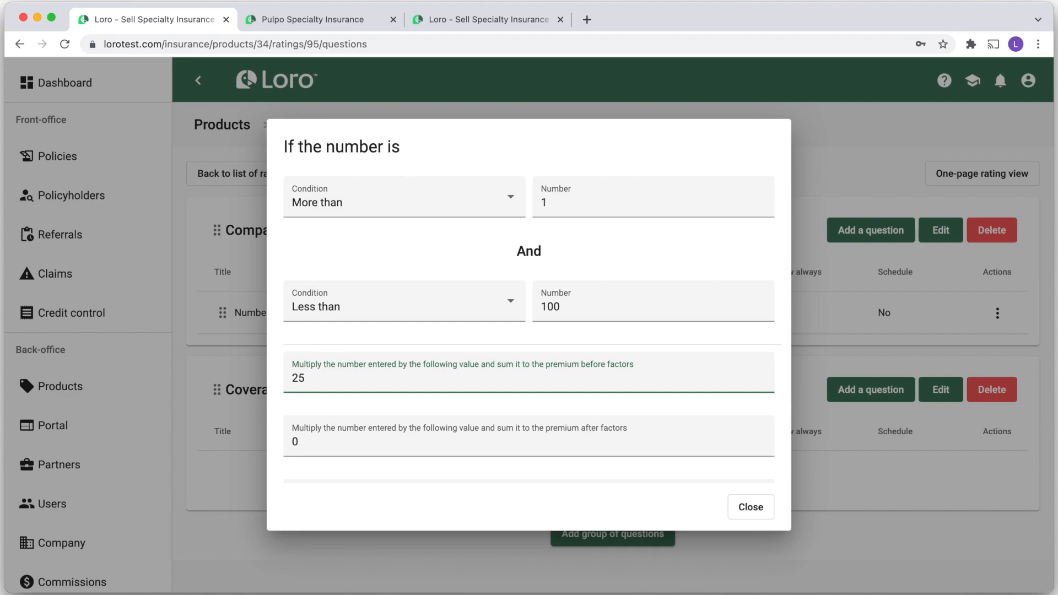
Save the first answer, start a new one, and set its first condition to more than 100
scroll(517, 383, down, 6)
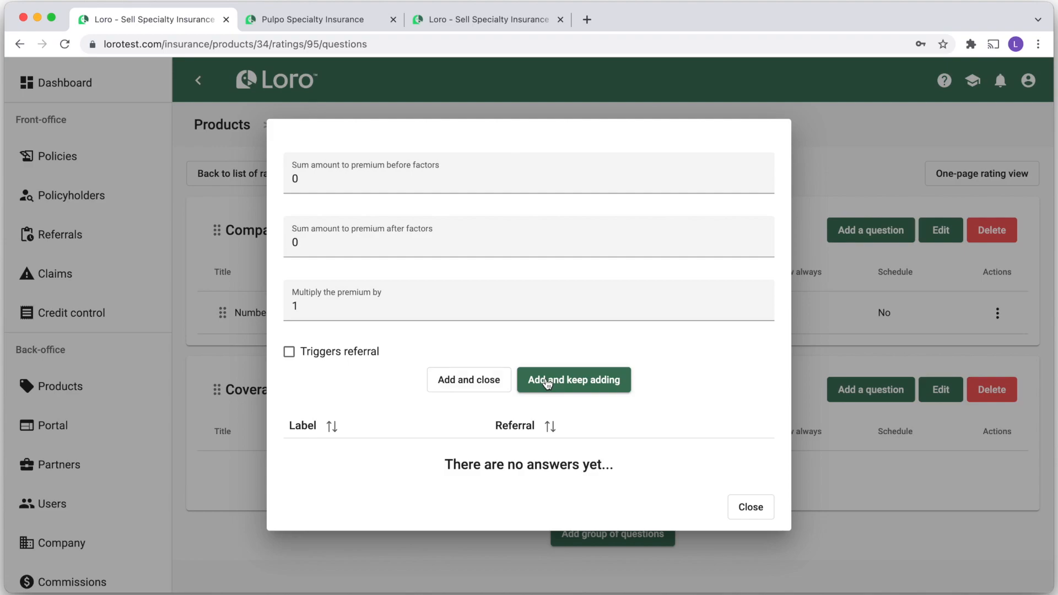
click(548, 381)
scroll(546, 380, up, 8)
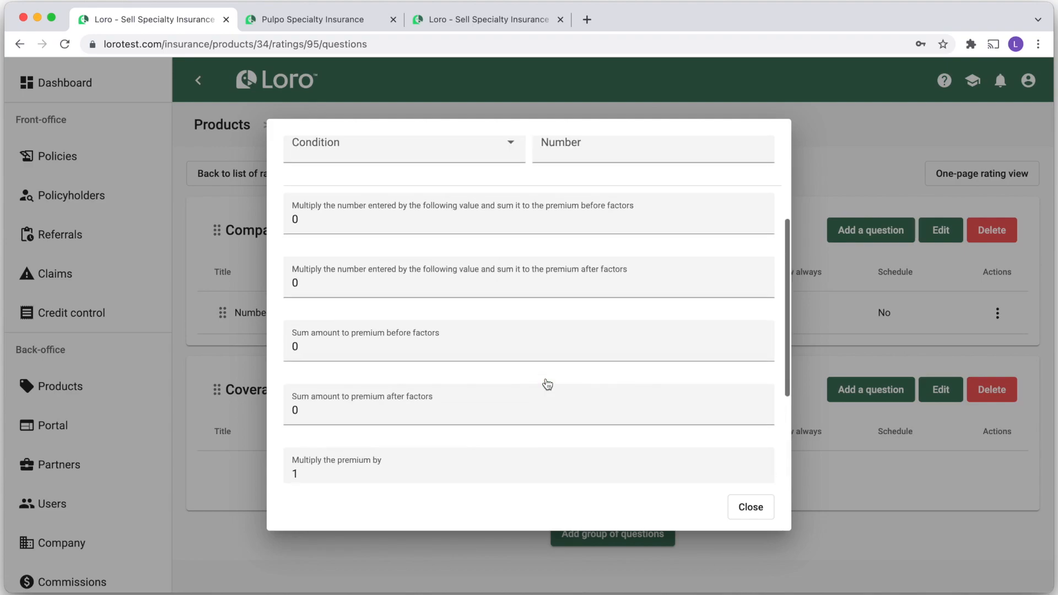
click(371, 203)
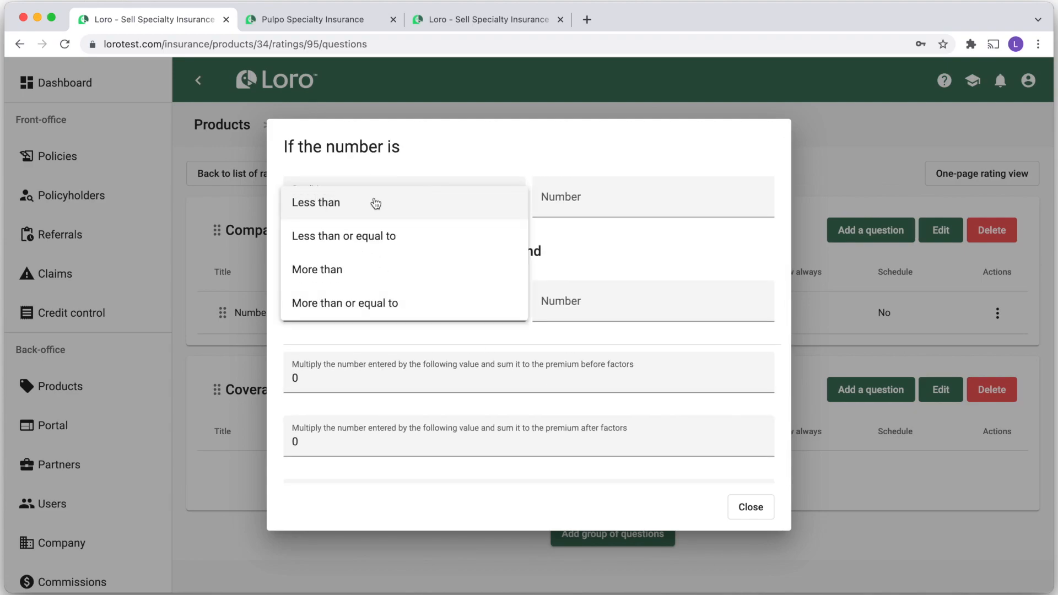
click(337, 274)
click(555, 205)
text(100)
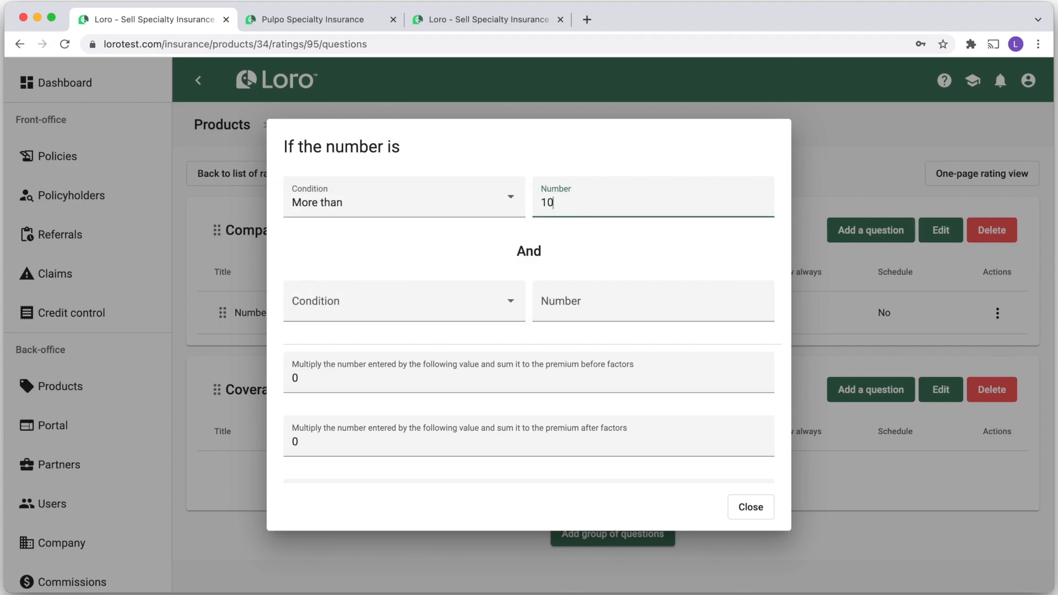
Set the second condition to more than 100, mark the answer as triggering a referral, and save
click(372, 298)
click(333, 375)
click(578, 303)
text(100)
scroll(578, 302, down, 10)
click(288, 356)
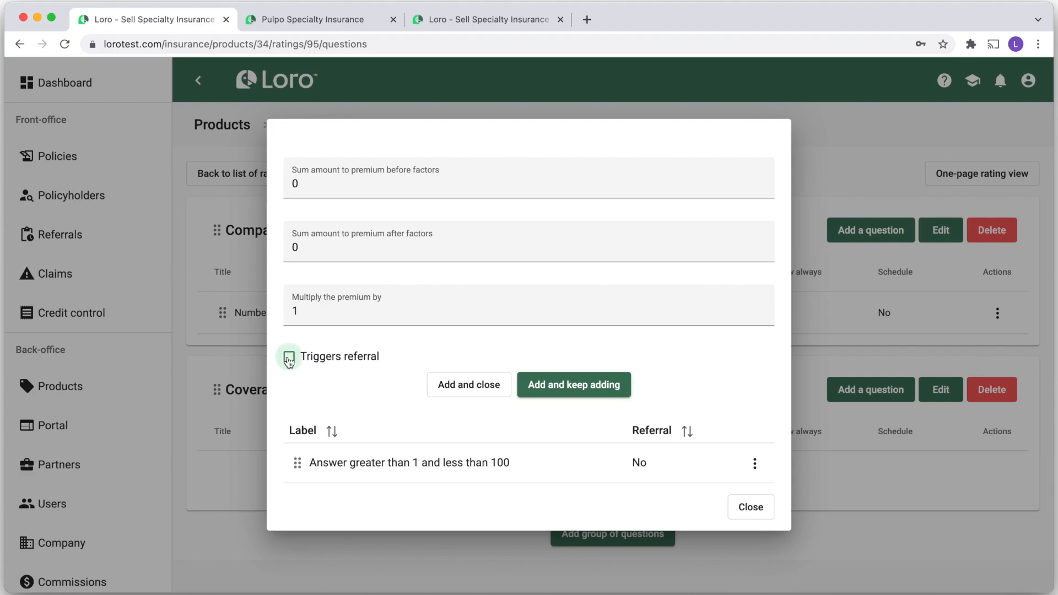
click(478, 385)
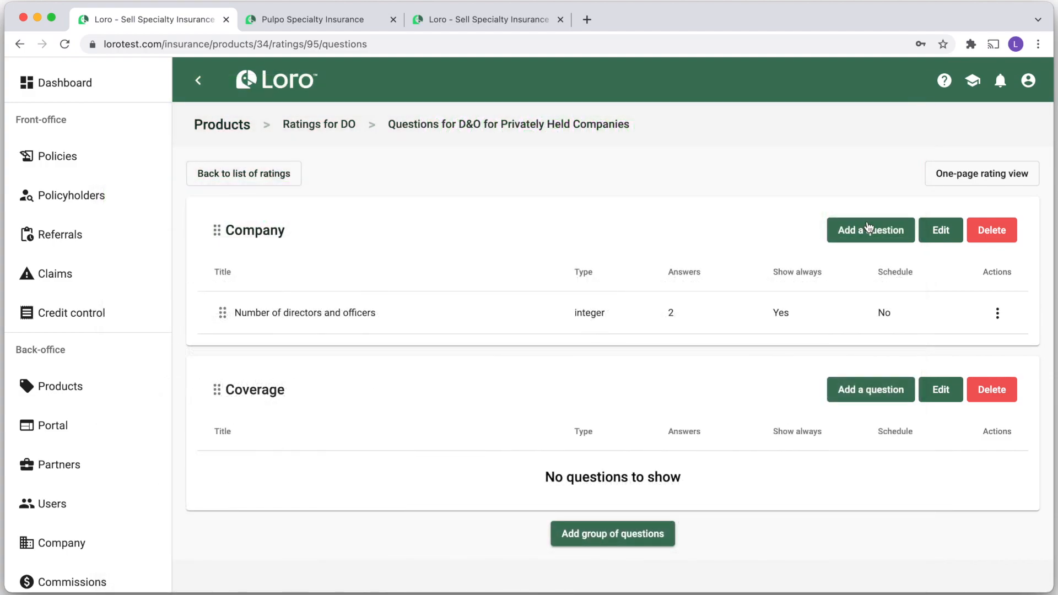
Create single-choice question 'Consolidated revenue in the past fiscal year' described 'Please enter the value in USD'
click(864, 227)
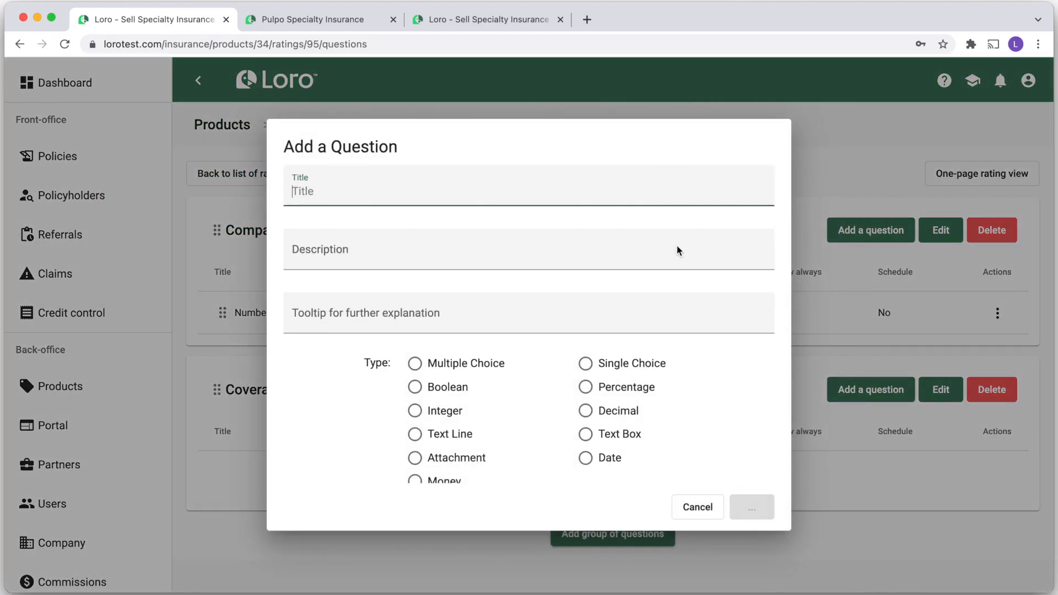
text(Consolidated revenue in the past fiscal year)
click(333, 257)
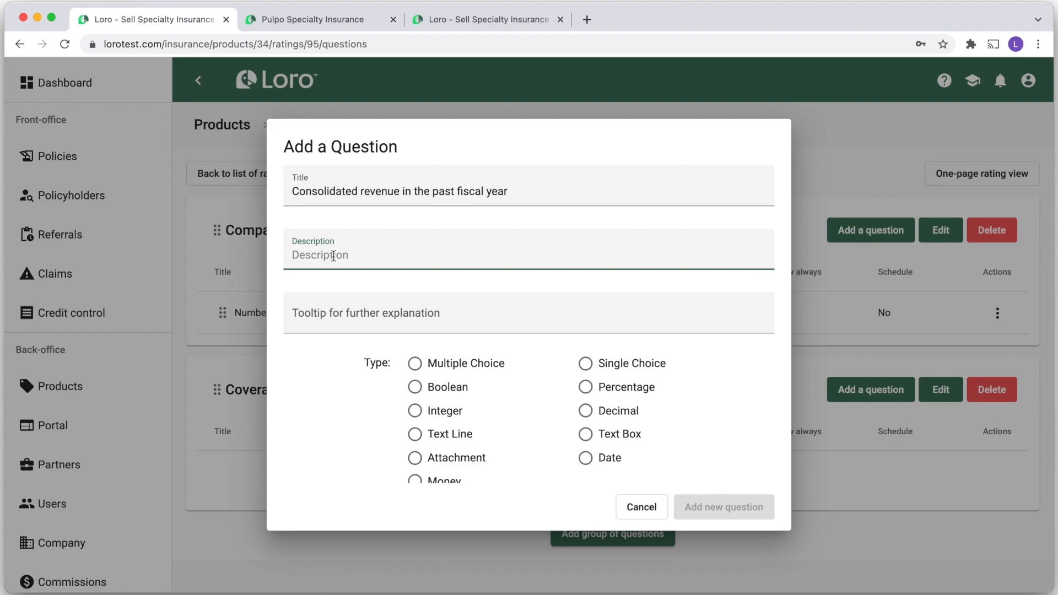
text(Please enter the valu)
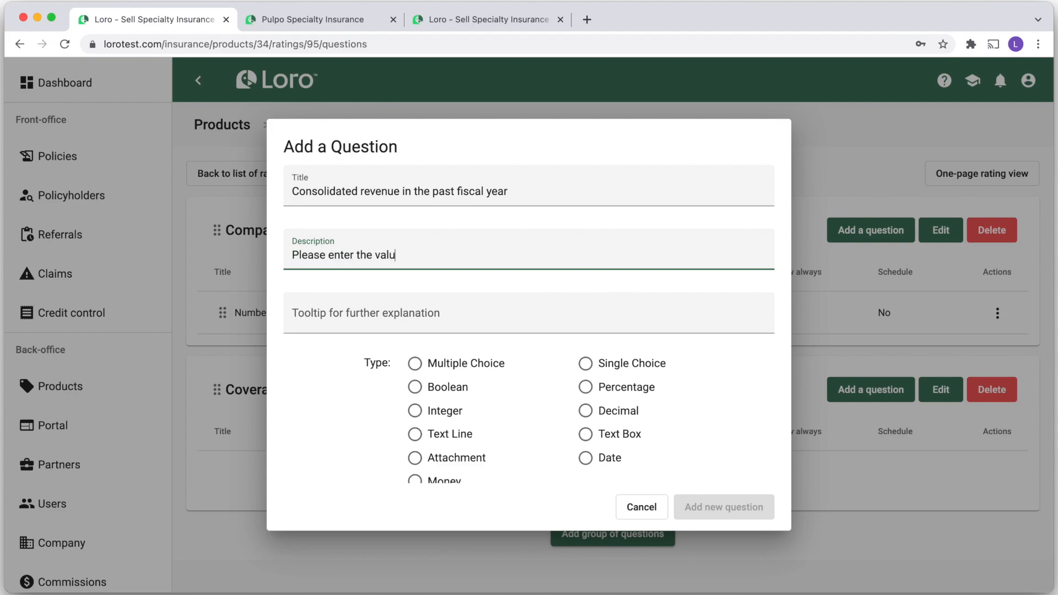
text(e in USD)
scroll(359, 407, down, 1)
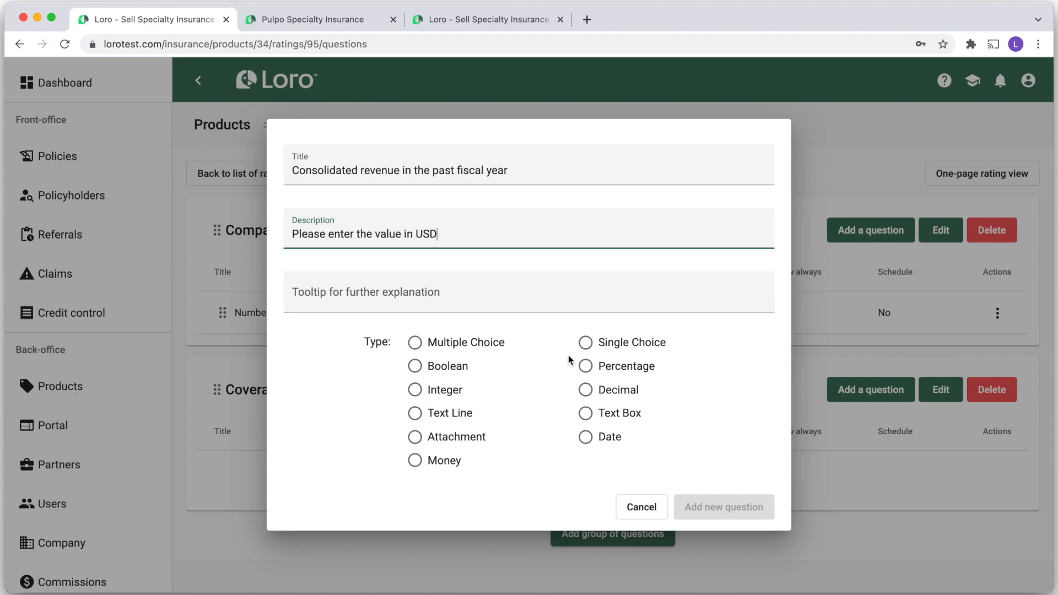
click(586, 345)
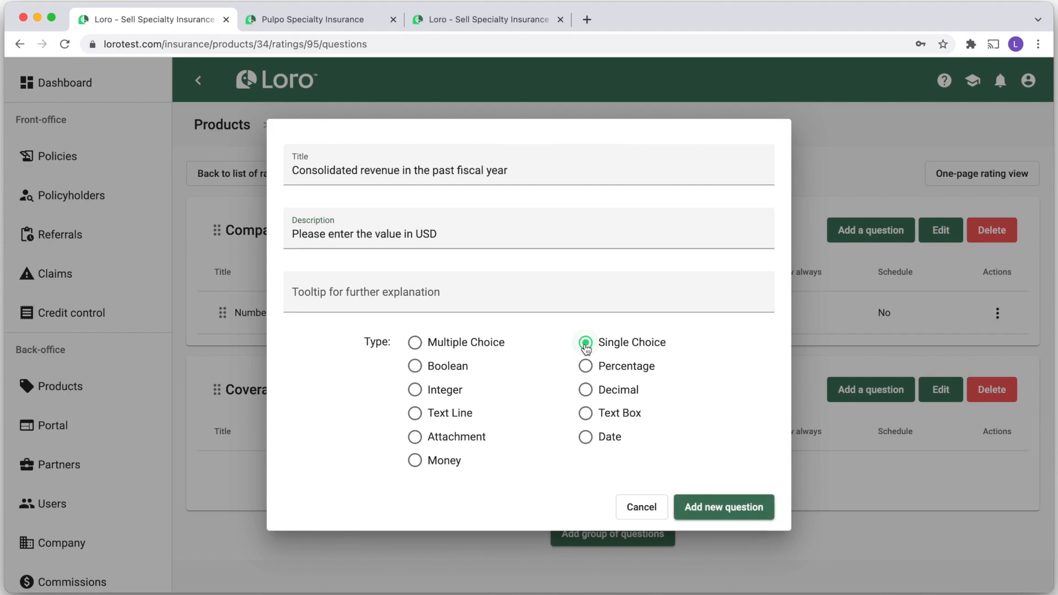
click(708, 506)
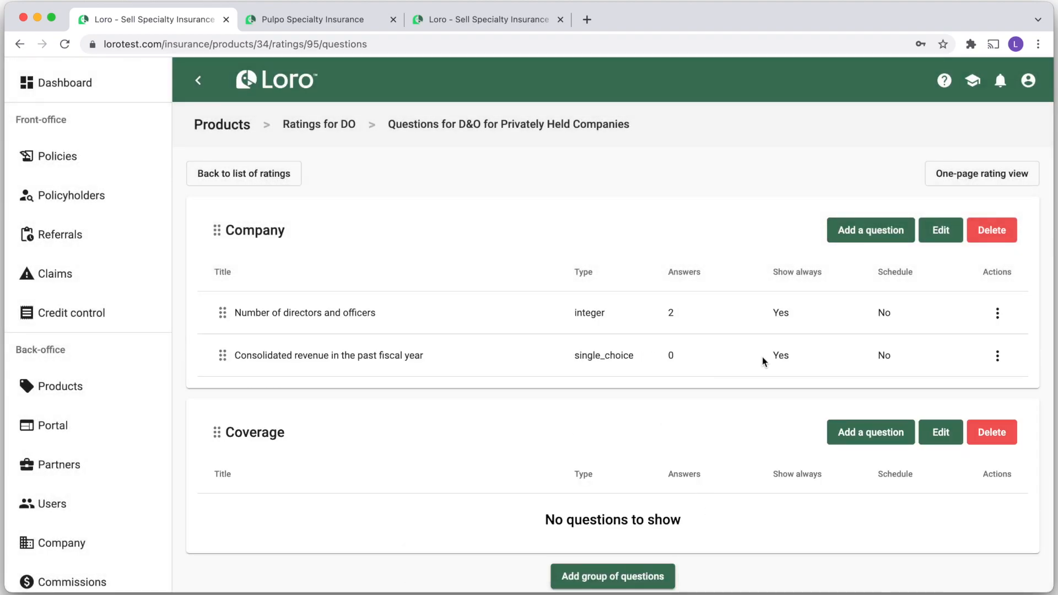
click(998, 356)
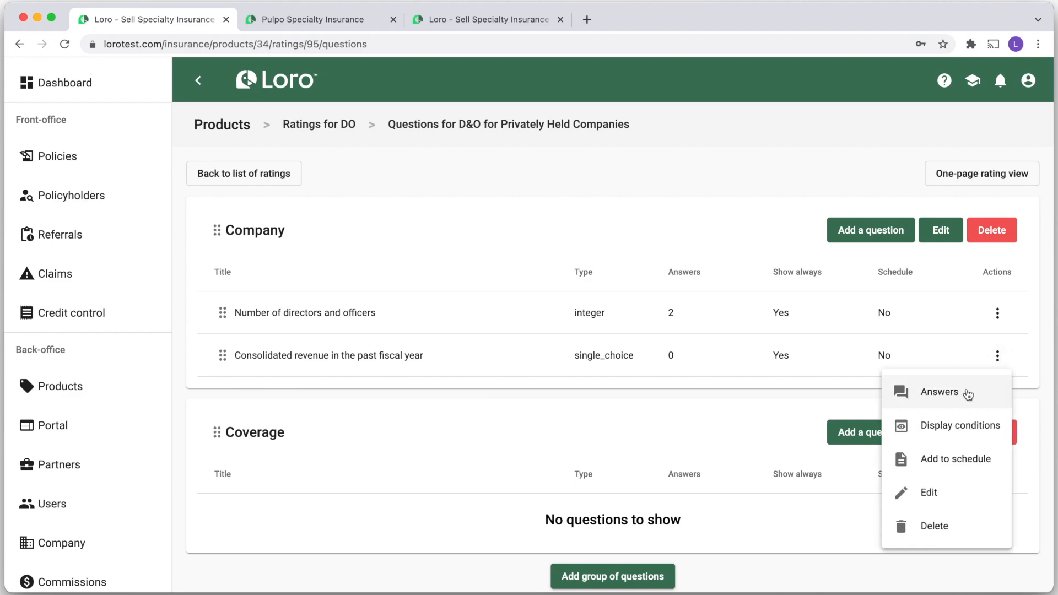
Add the revenue option '0 - 50M'
click(967, 389)
text(0 - 50M)
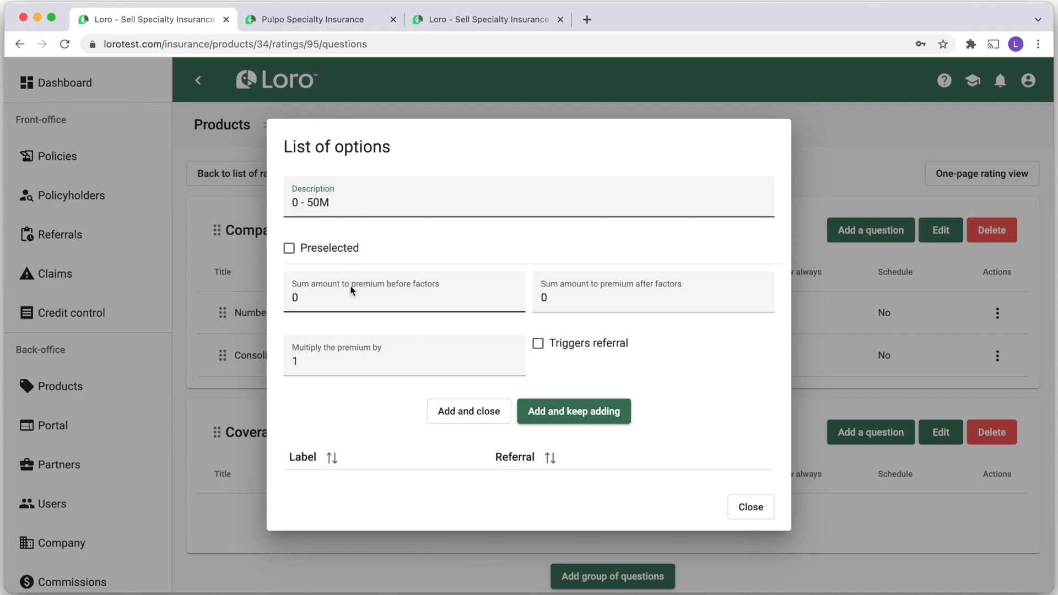
click(312, 362)
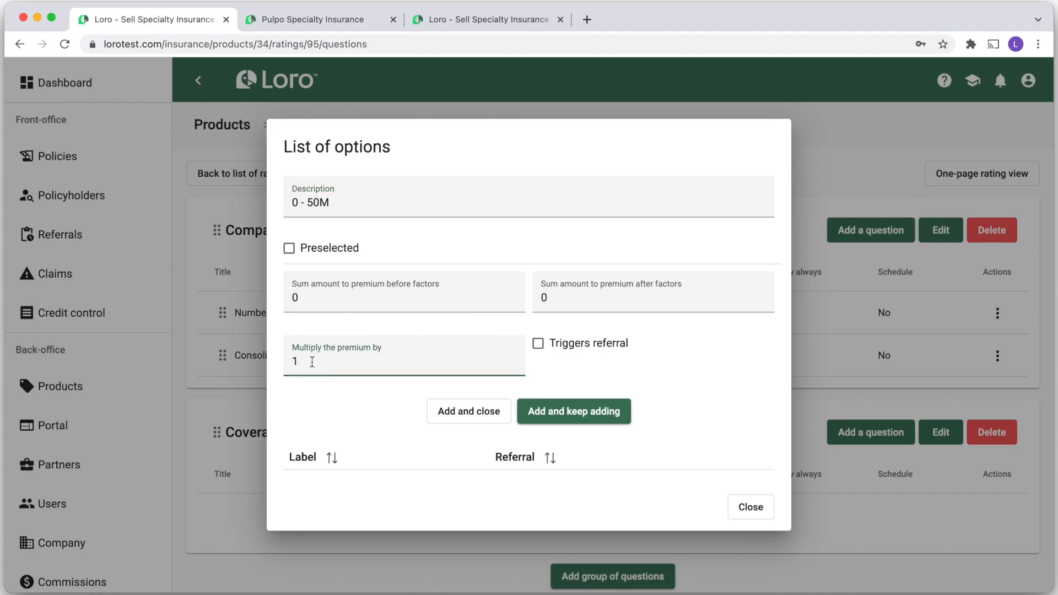
click(576, 420)
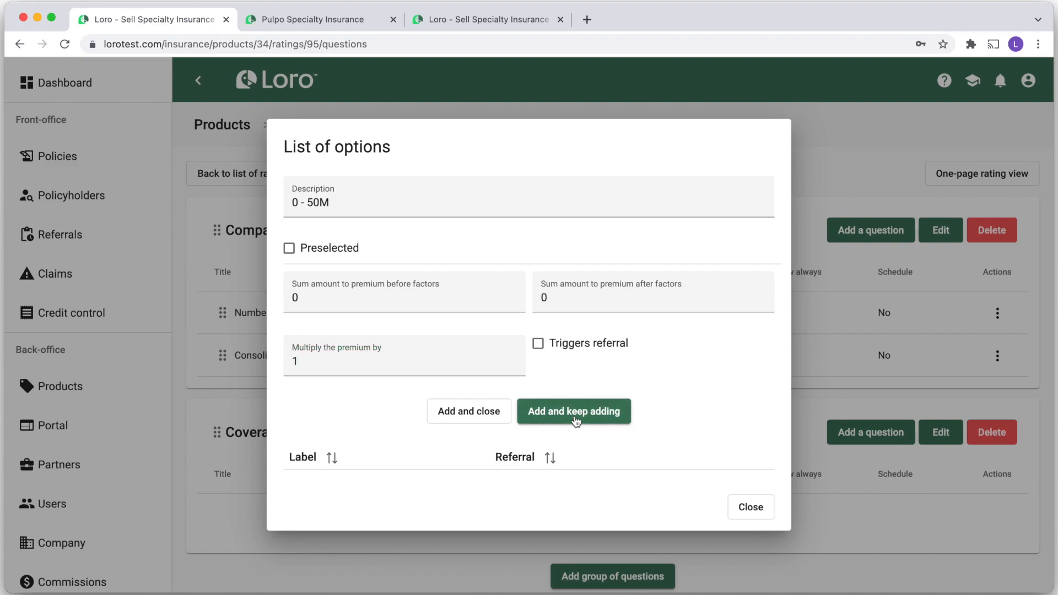
Add the revenue option '50M - 100M'
click(347, 203)
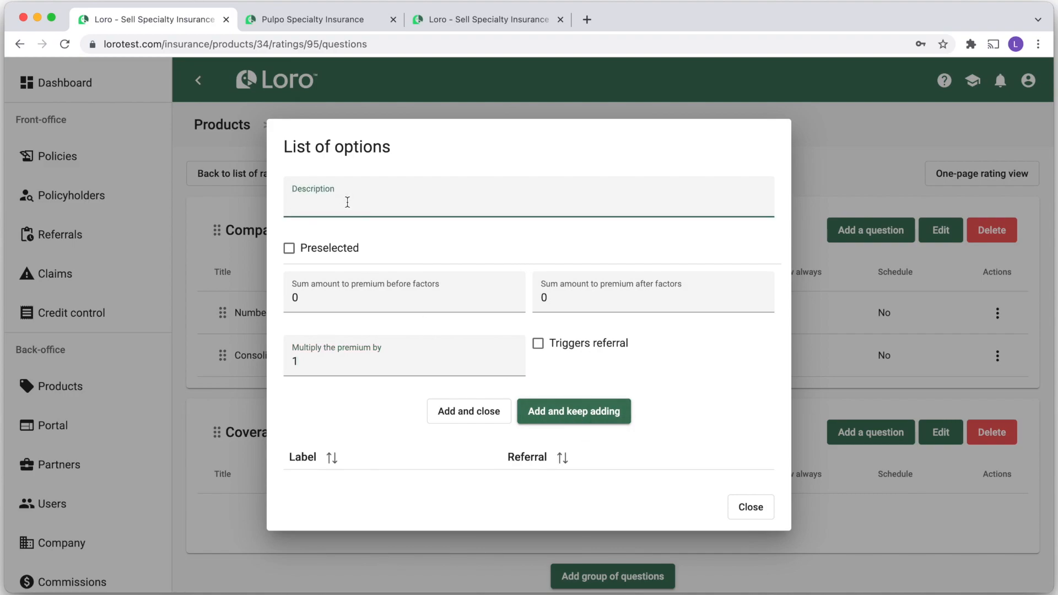
text(50M - 100M)
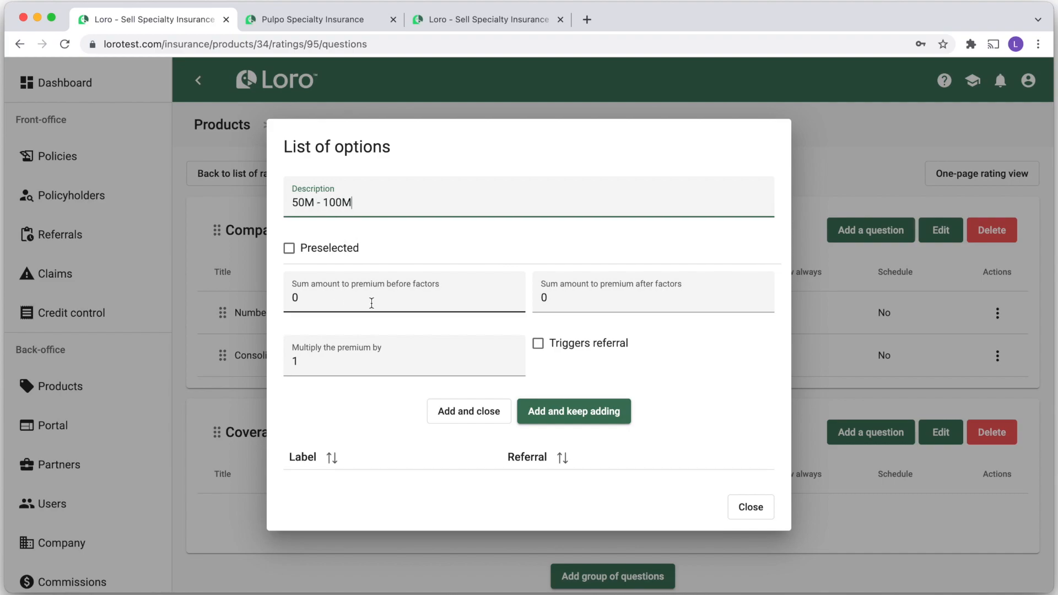
scroll(378, 331, down, 1)
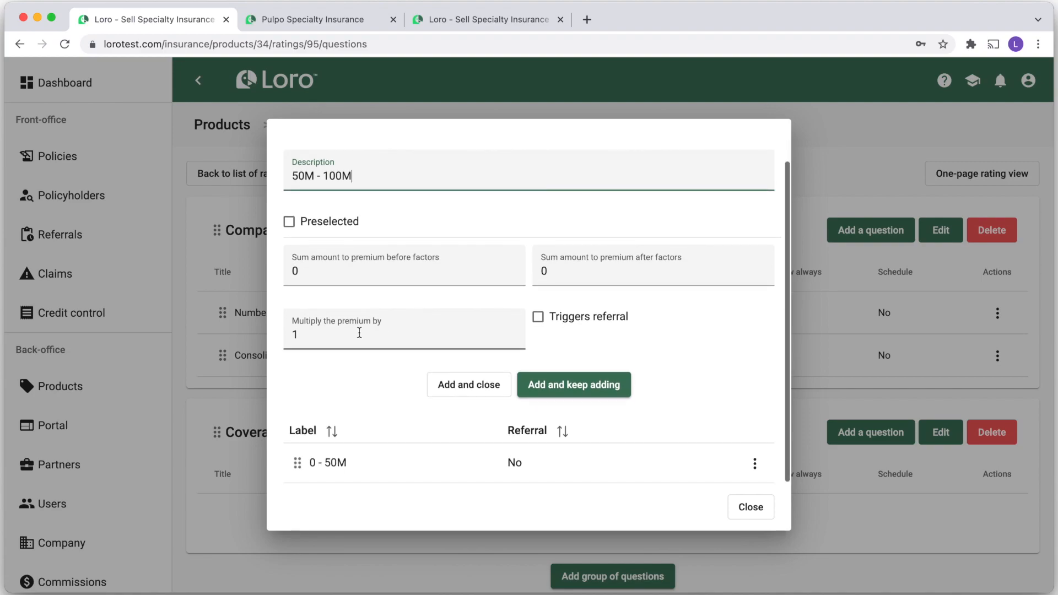
click(326, 337)
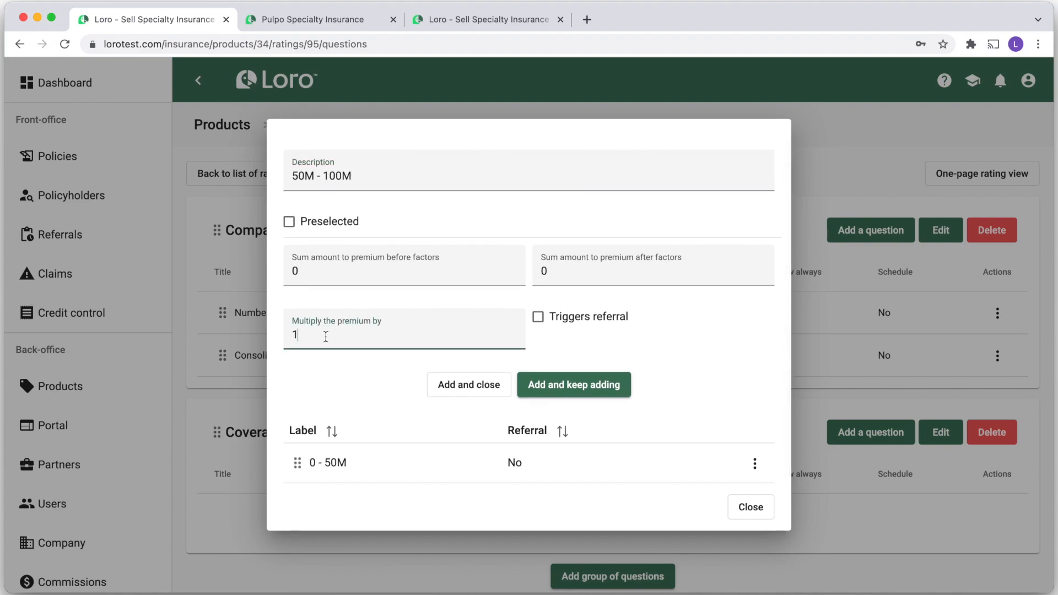
click(574, 386)
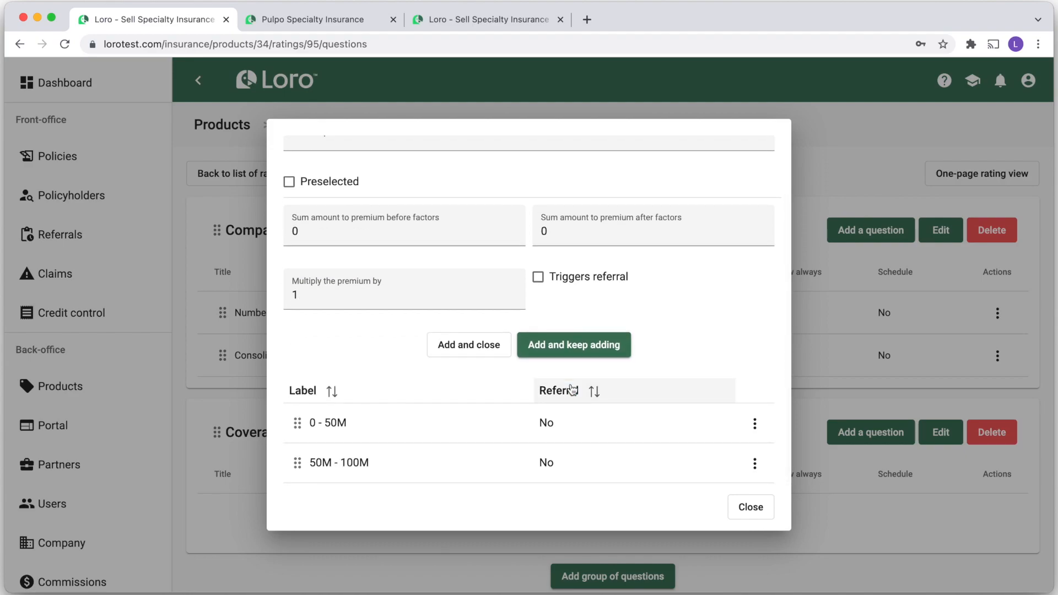
Add the option '100M - 200M' with a premium multiplier of 1.35
scroll(573, 386, up, 3)
click(386, 201)
text(100)
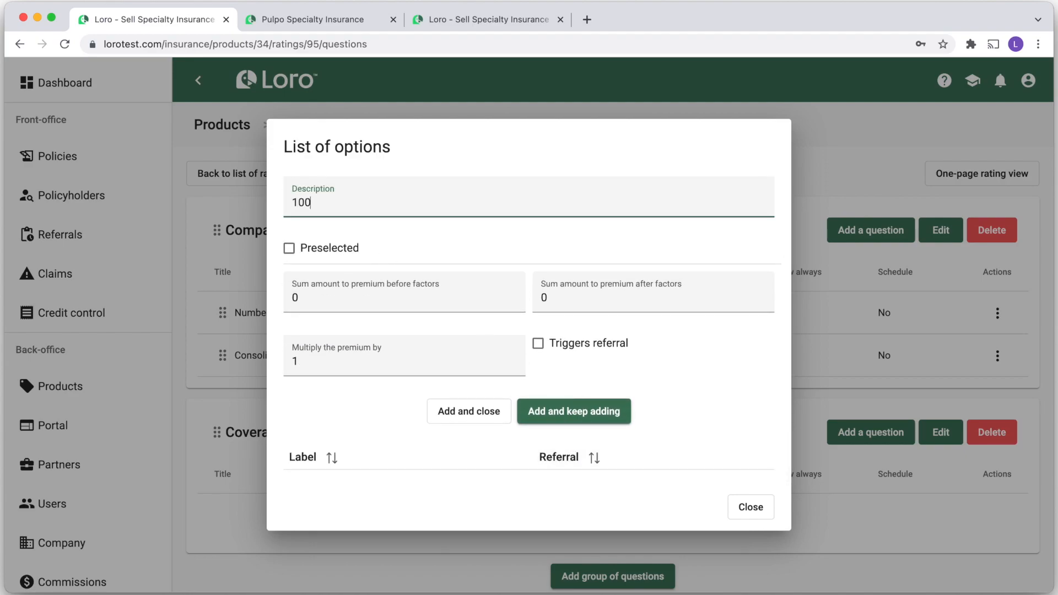
text(M - 200M)
scroll(394, 350, down, 2)
click(331, 295)
text(.35)
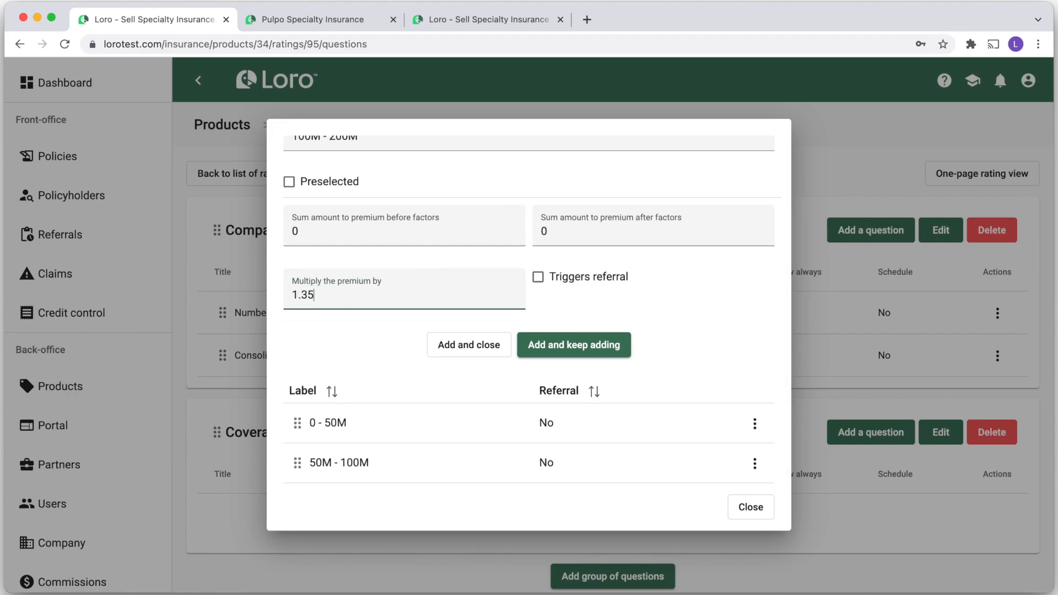
click(463, 346)
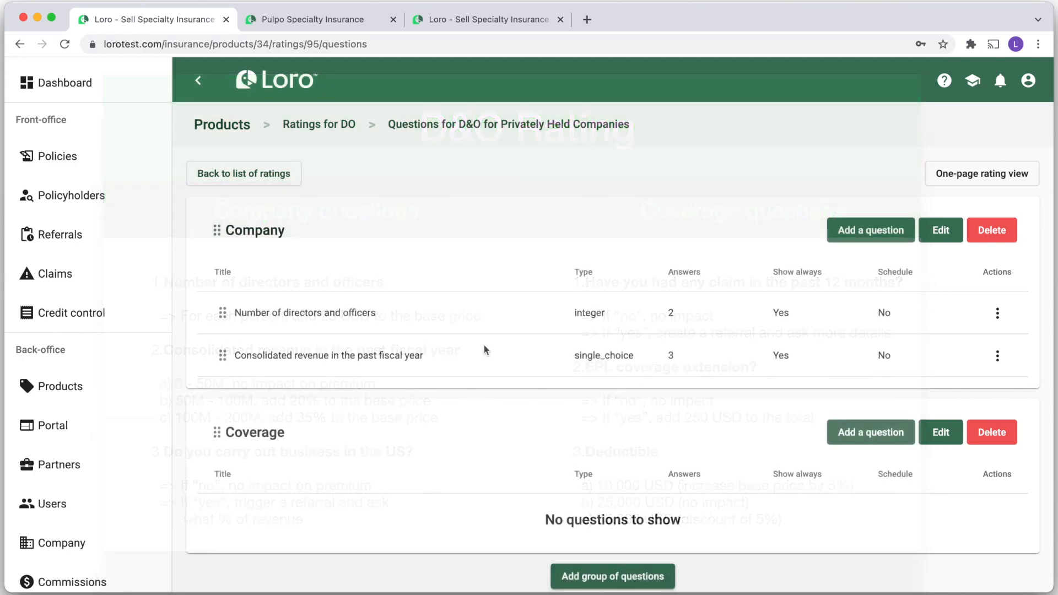
Create the Boolean question 'Do you carry out business in the US?' in the Company group
click(848, 232)
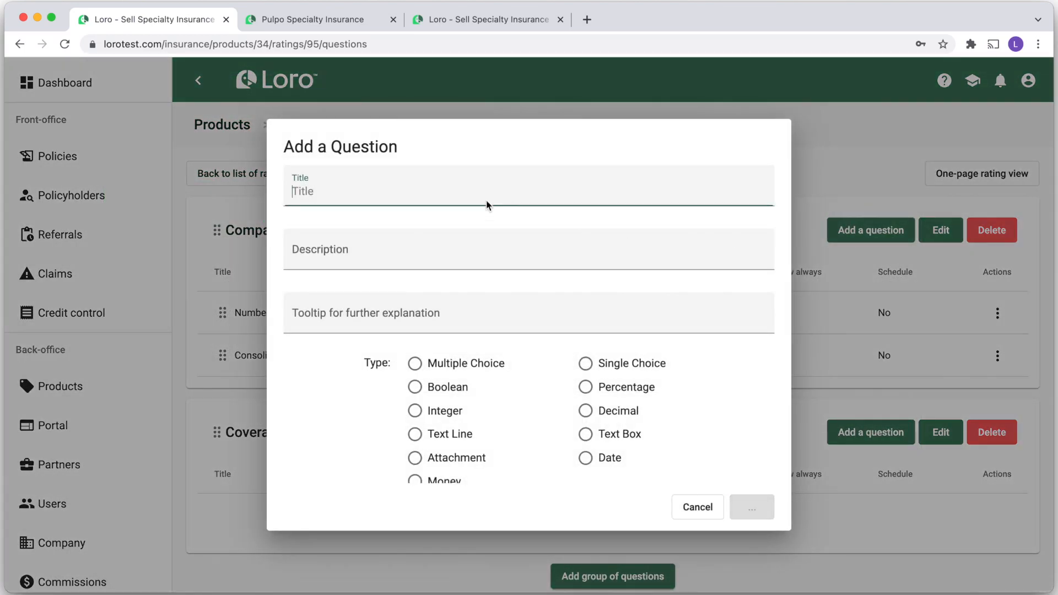
text(Do you carry out busine)
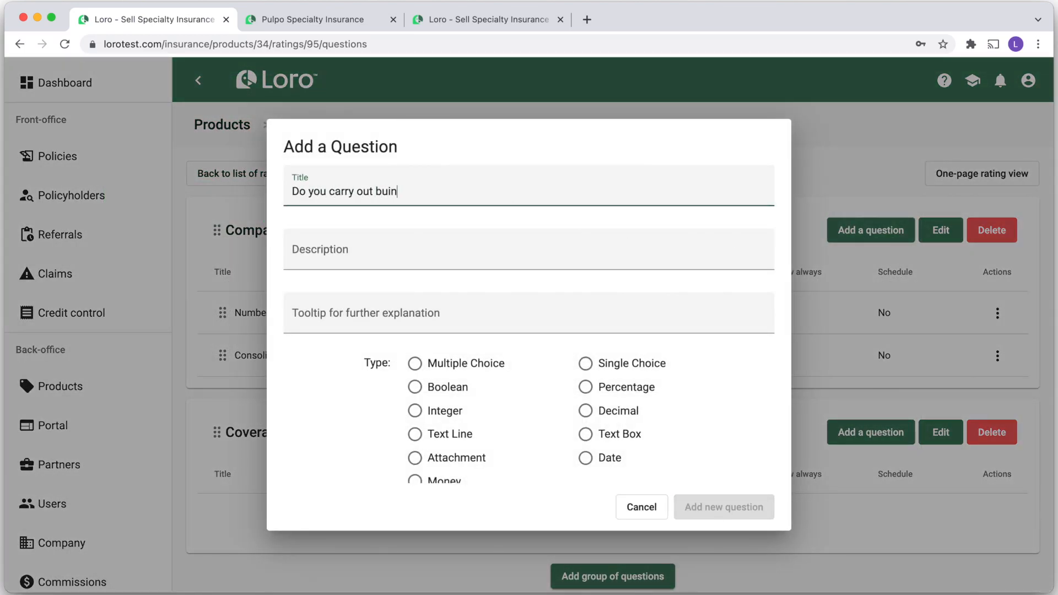
text(ss in the US?)
scroll(499, 376, down, 1)
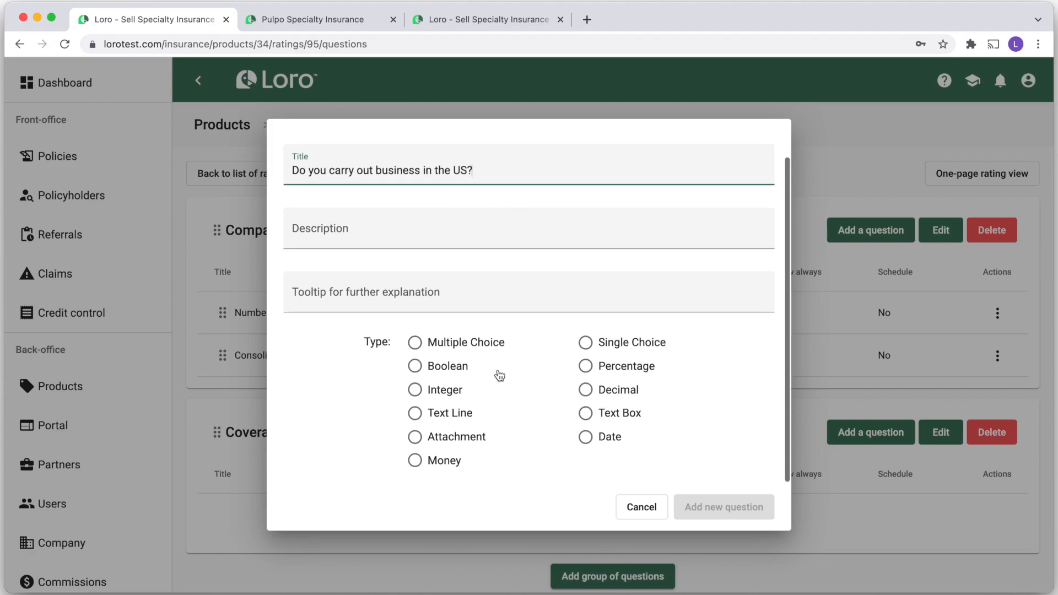
click(428, 367)
click(716, 514)
scroll(629, 428, down, 2)
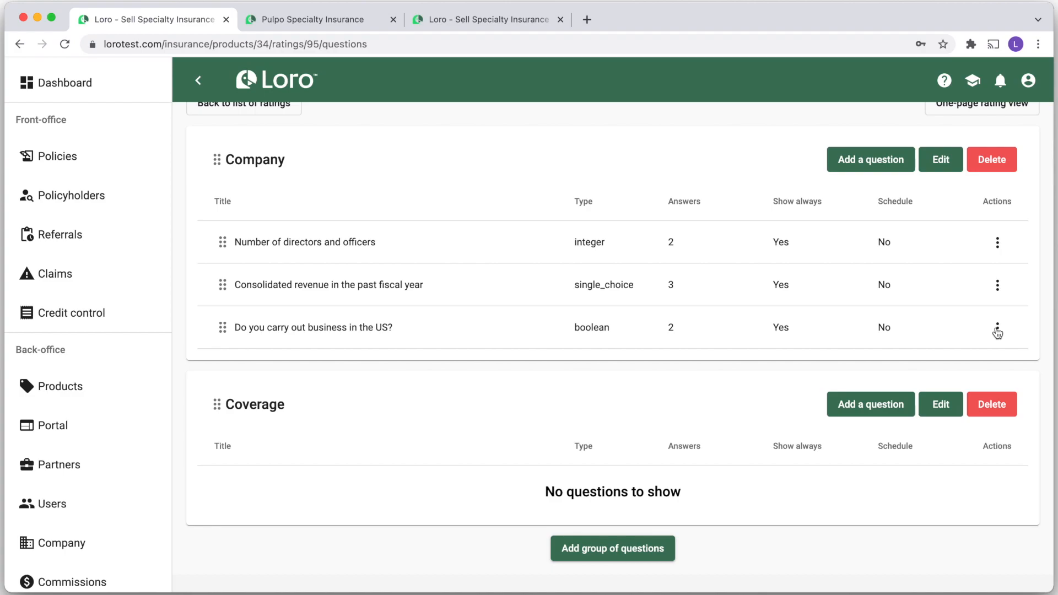
Open the US-business question's answers and cancel an edit, leaving the No answer unchanged
click(997, 330)
click(964, 361)
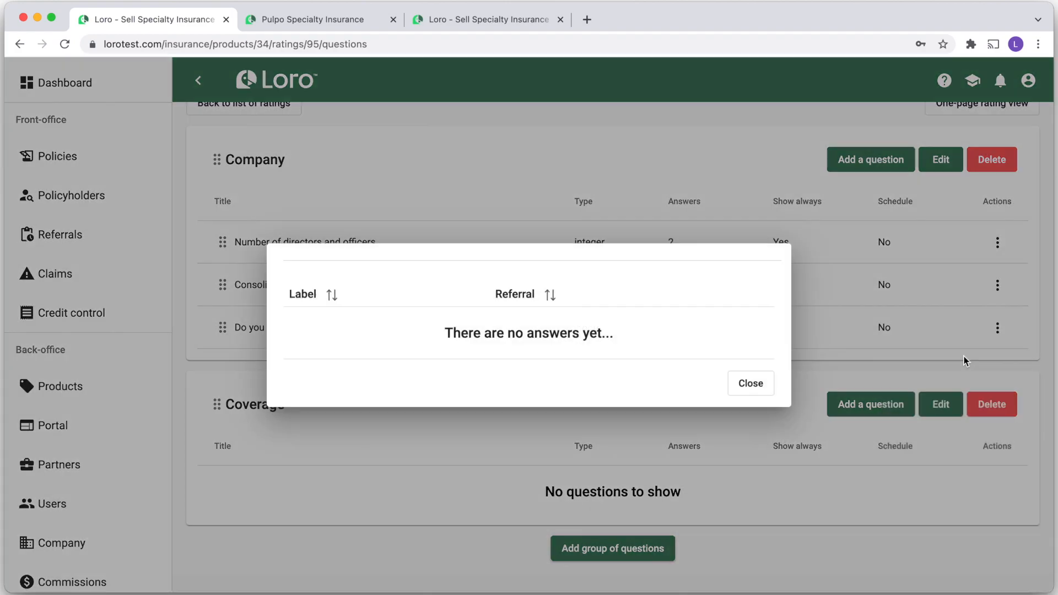
click(754, 354)
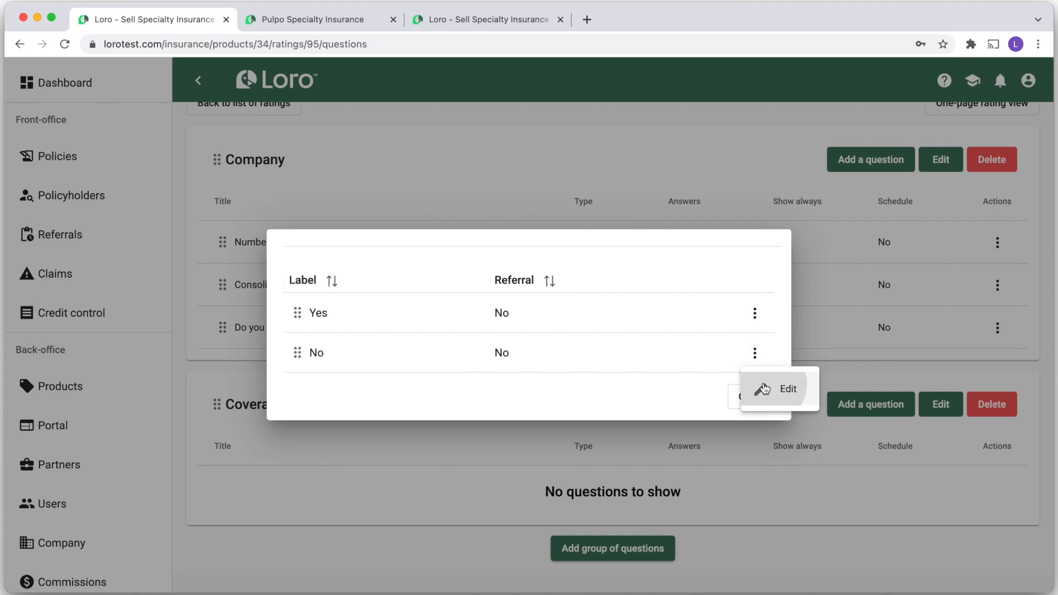
click(762, 386)
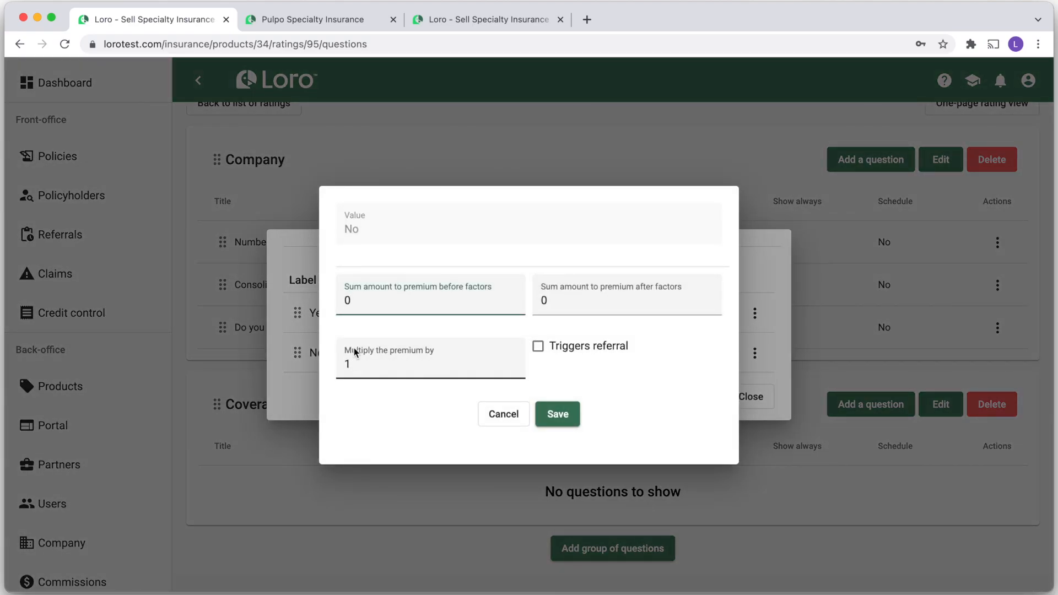
click(349, 366)
key(BackSpace)
click(503, 414)
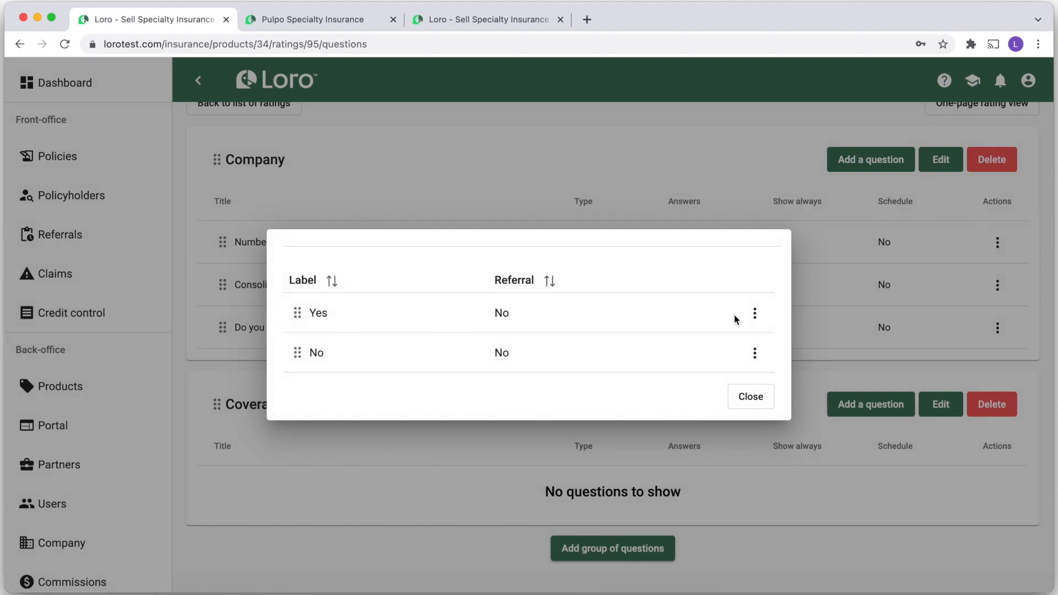
Set the Yes answer to trigger a referral, save it, and close the answers list
click(754, 314)
click(784, 347)
click(538, 348)
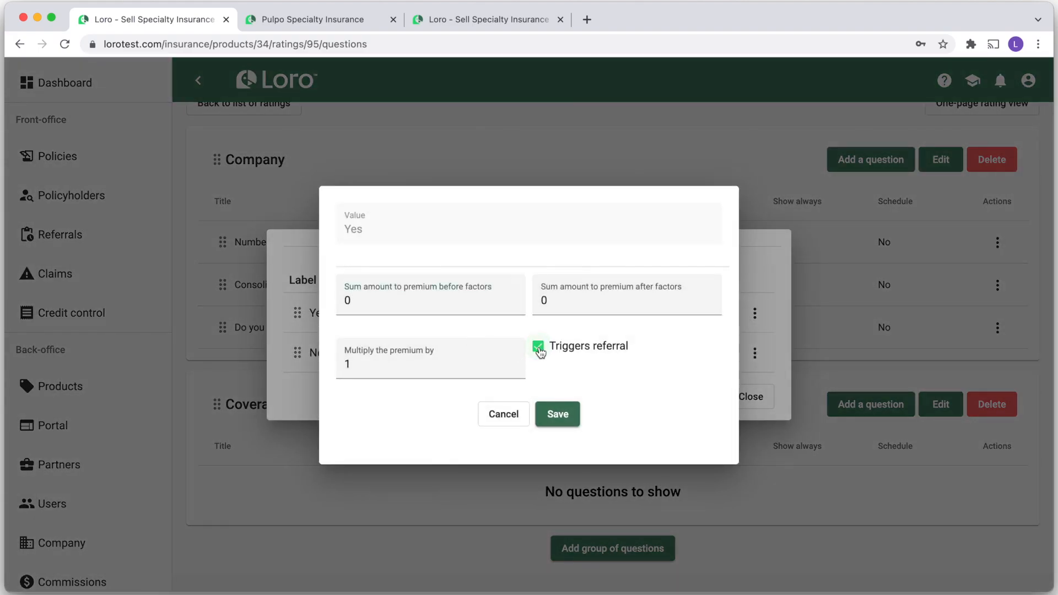
click(558, 415)
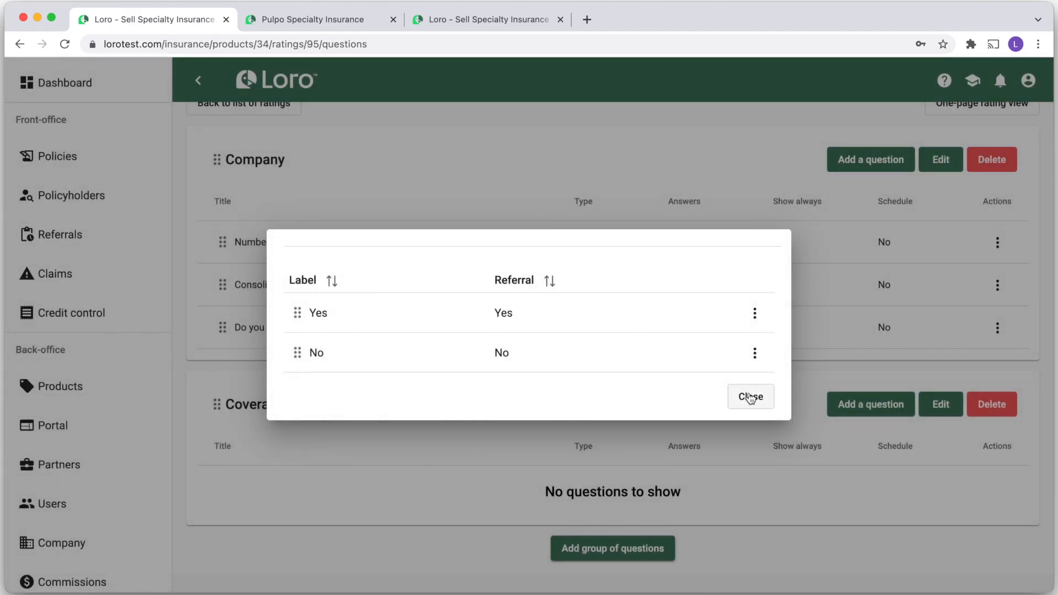
click(751, 397)
Create the Percentage-type question 'Percentage of revenue that comes from the US?' under Company
click(861, 160)
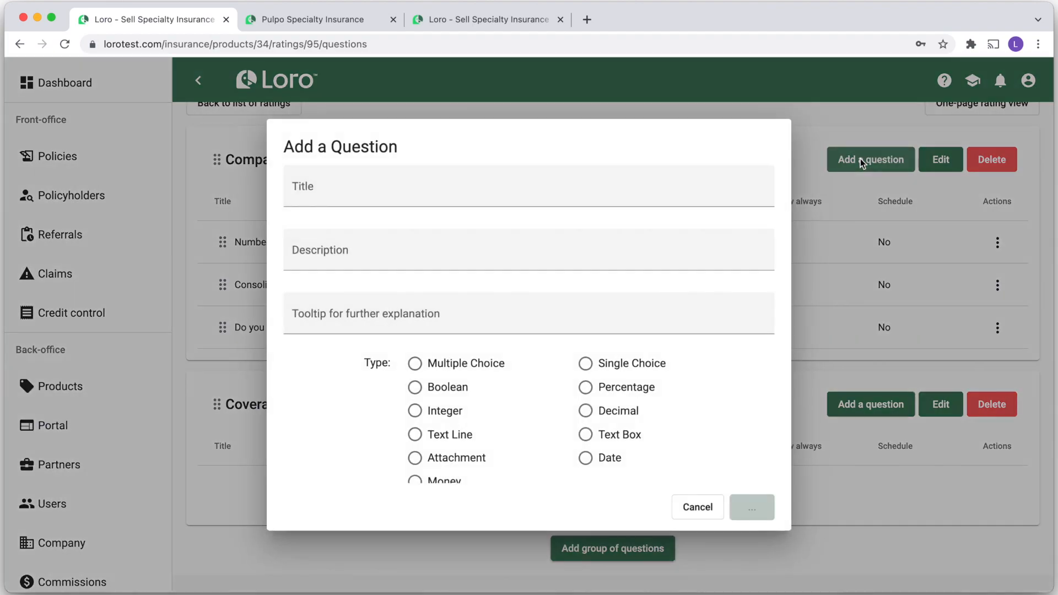
text(Percentage of revenue that comes from the US?)
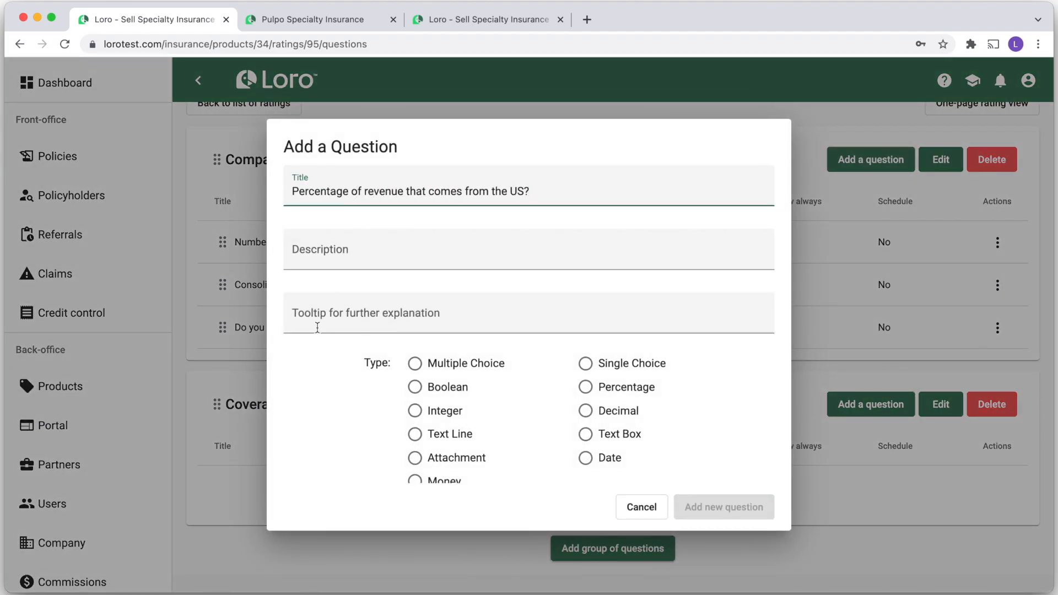
scroll(503, 425, down, 1)
click(586, 367)
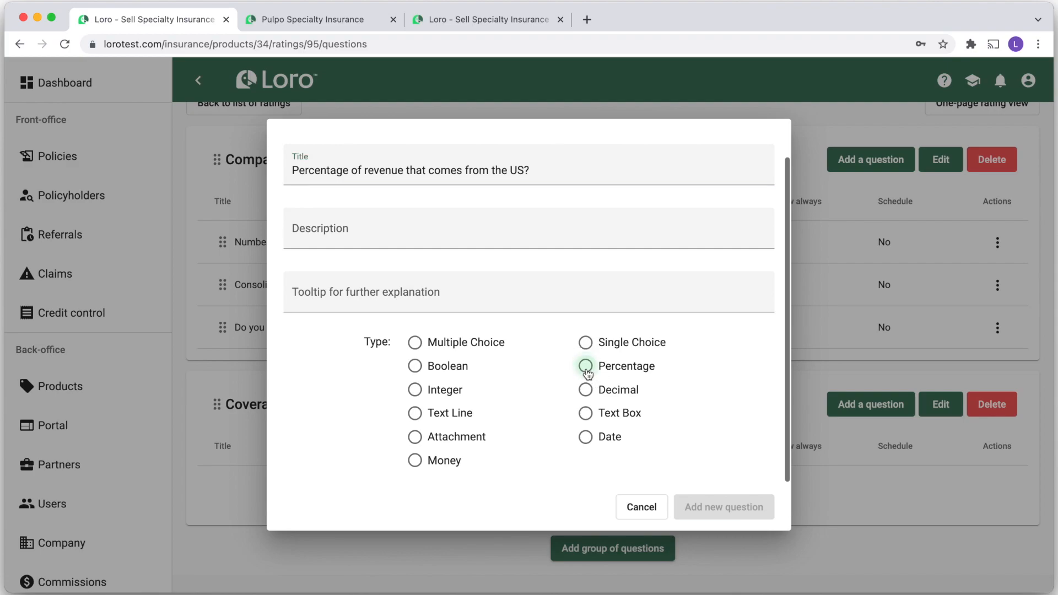
click(696, 511)
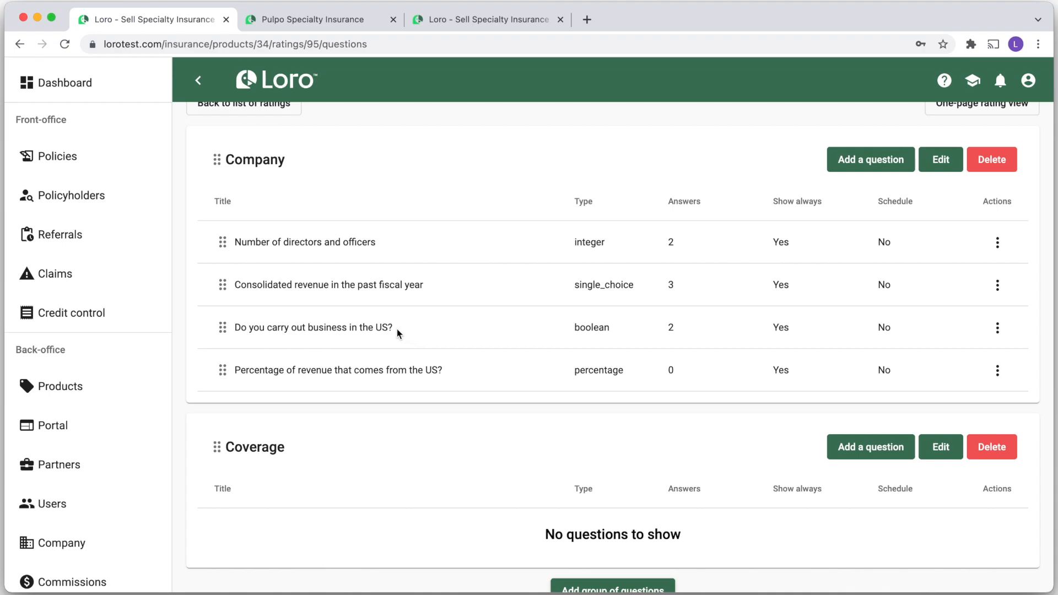
Add a display condition: show the percentage question only when the US-business question is answered Yes
click(998, 371)
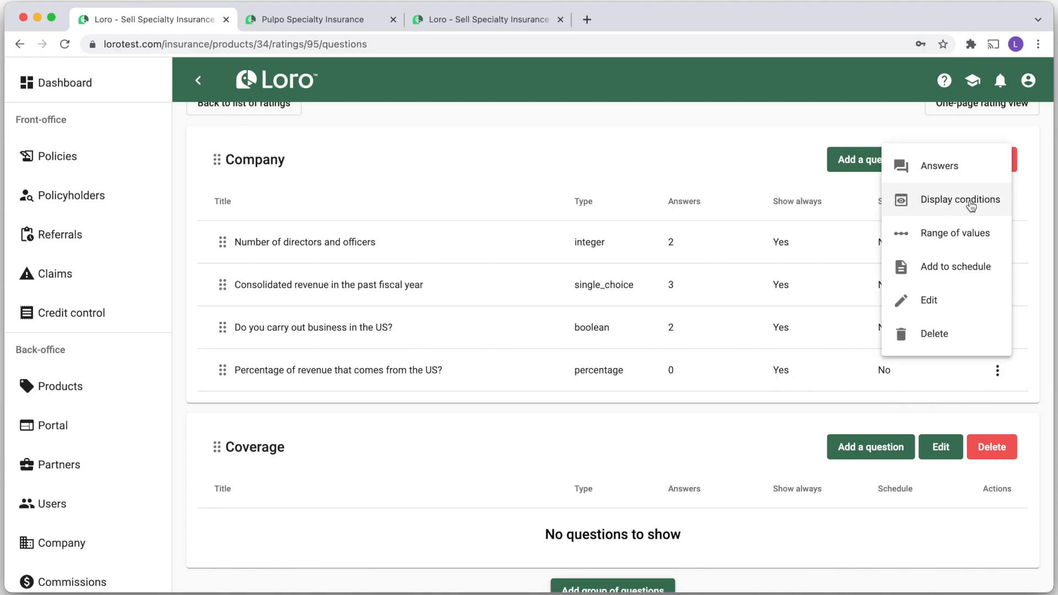
click(971, 205)
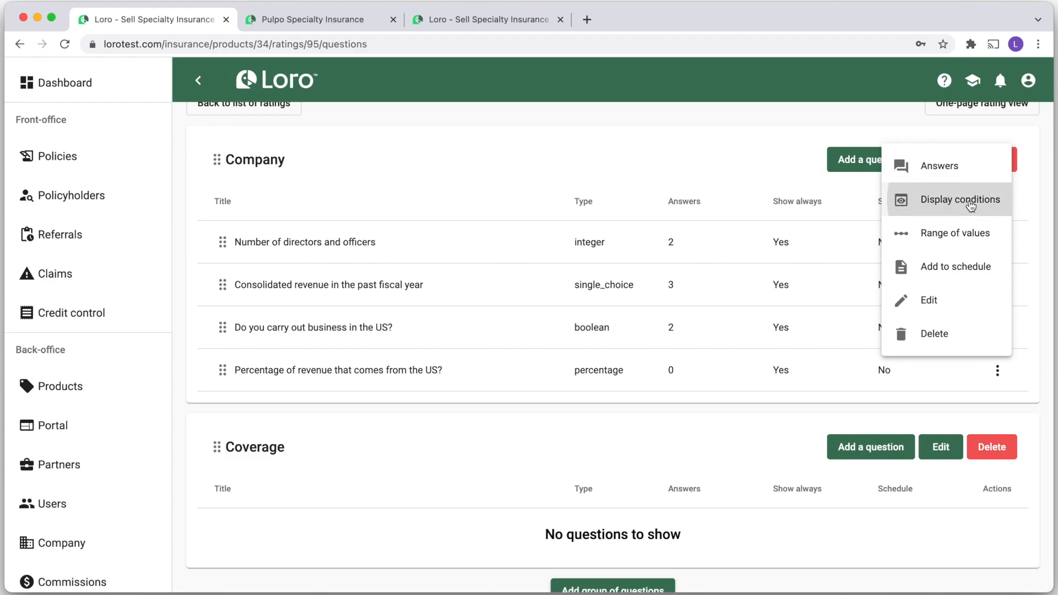
click(528, 268)
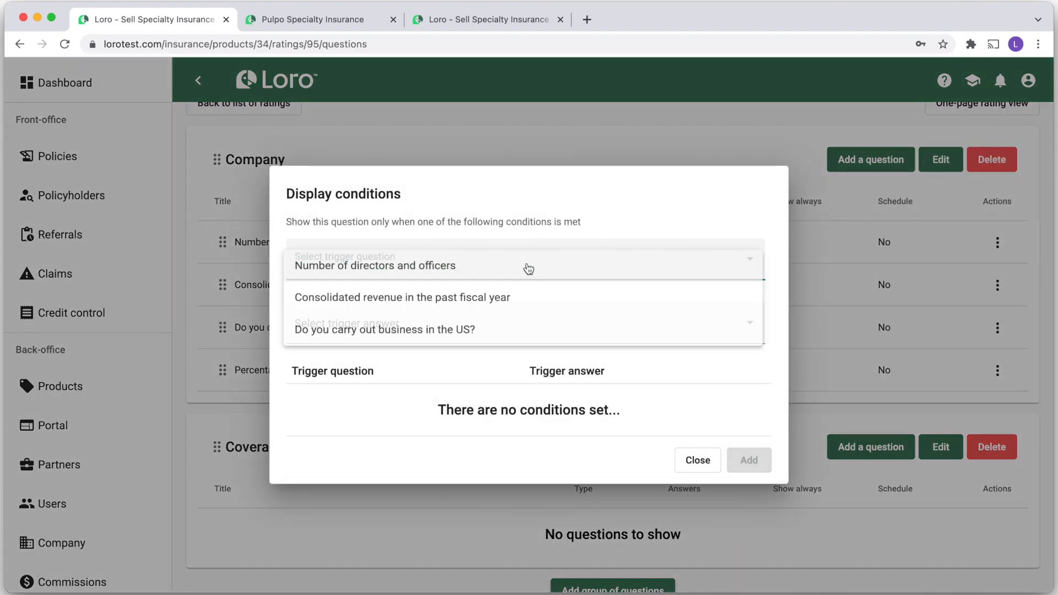
click(444, 336)
click(375, 322)
click(335, 331)
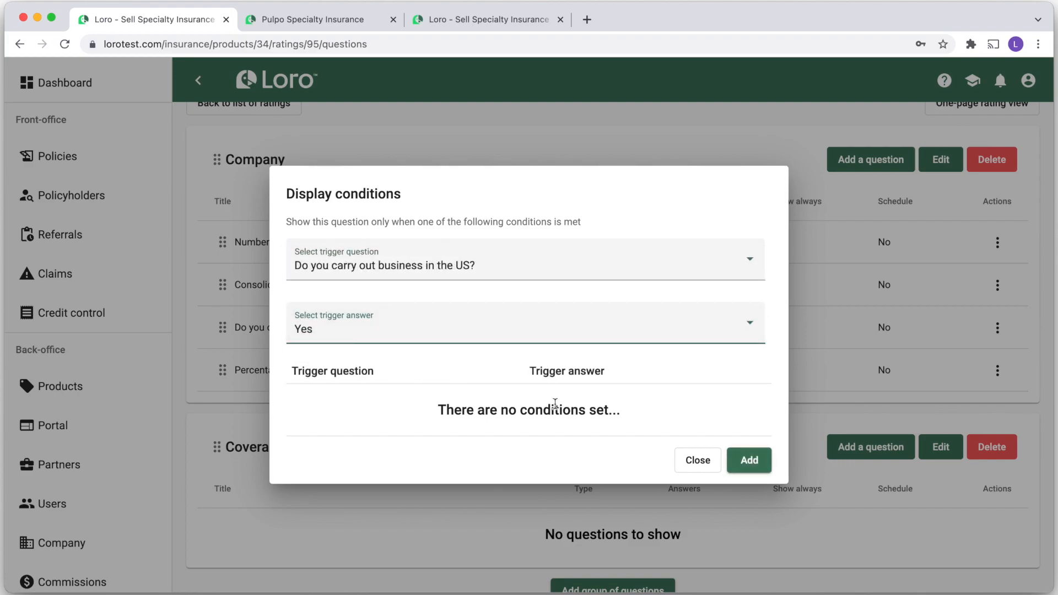
click(748, 460)
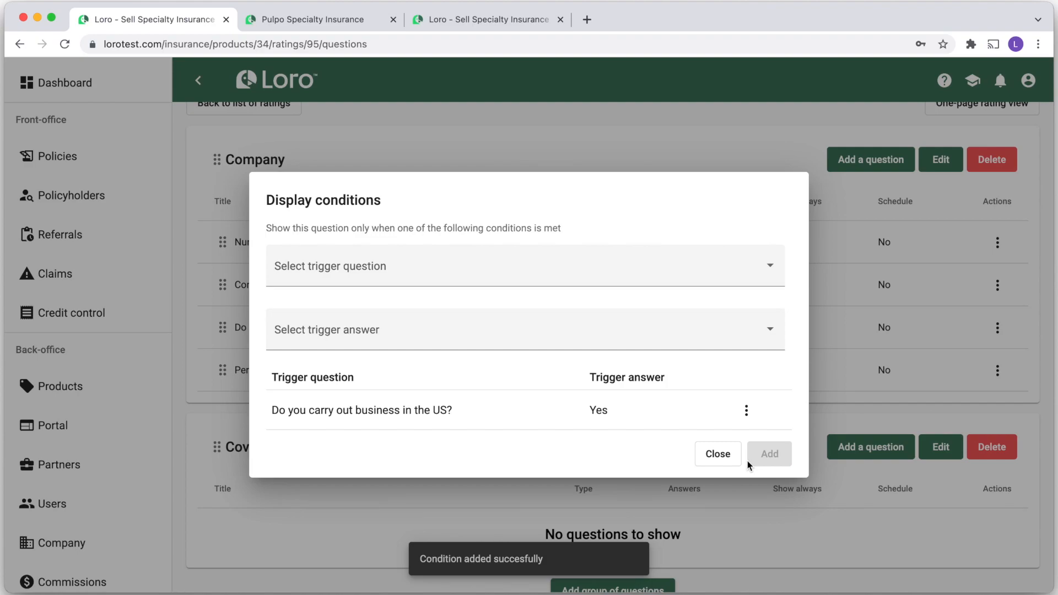
click(716, 455)
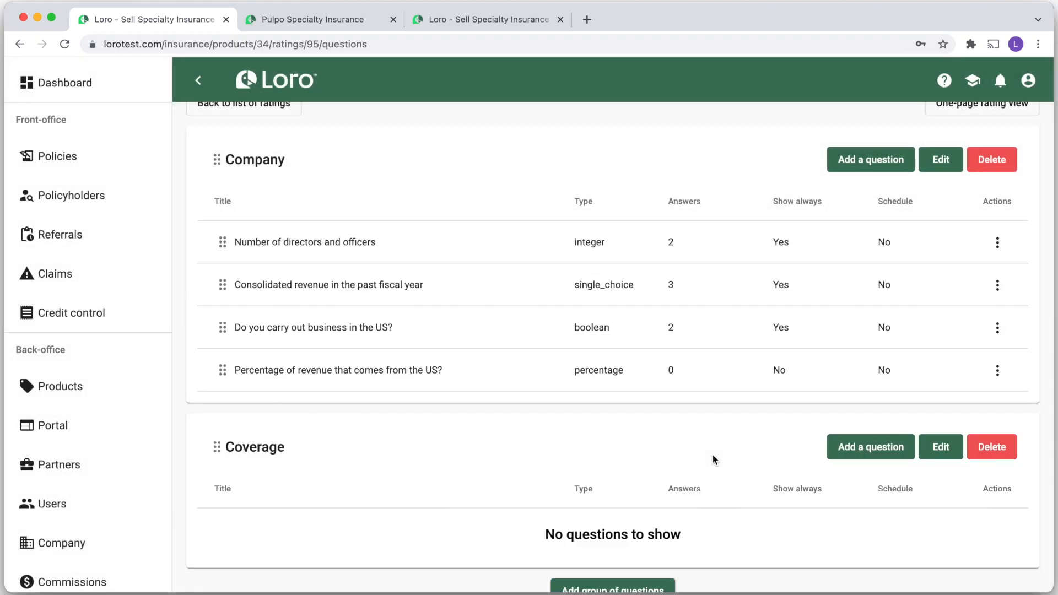
Create Boolean question 'Claims history' described 'Have you had any claim in the past 12 months?'
scroll(712, 460, down, 2)
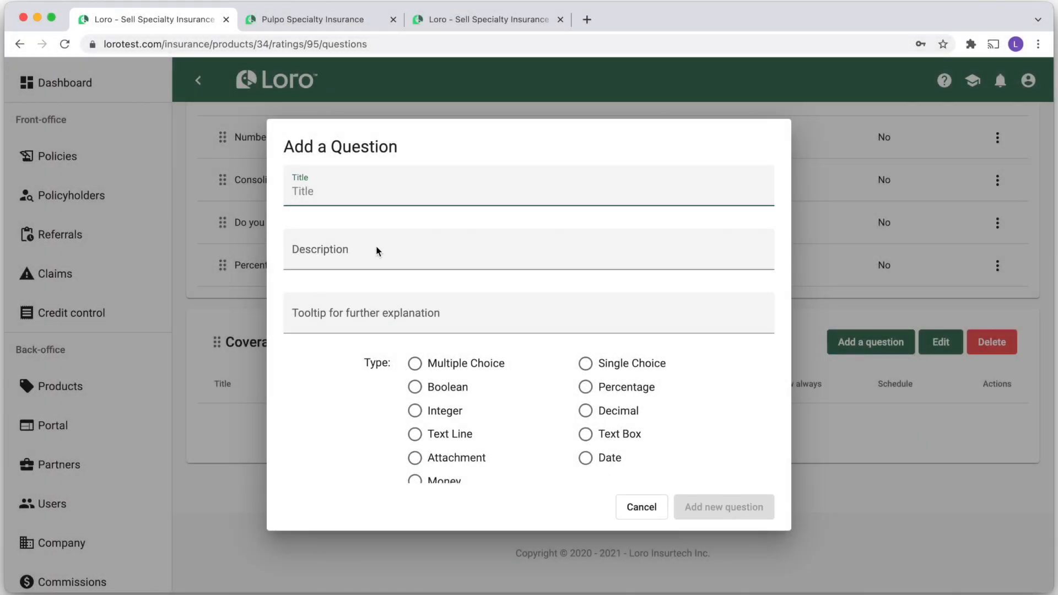
text(Claims history)
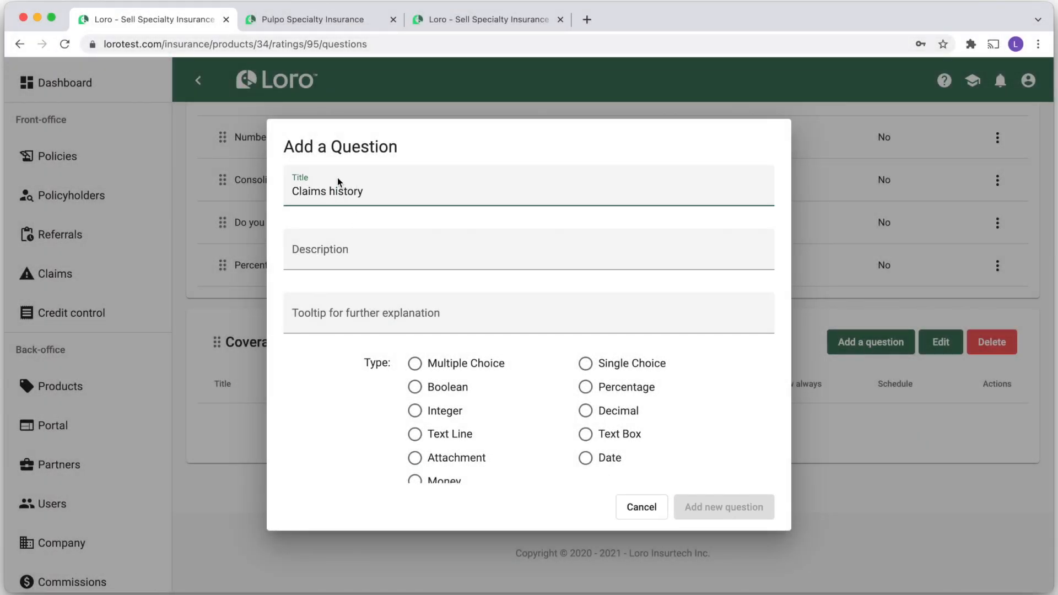
click(353, 251)
text(Have you had any cl)
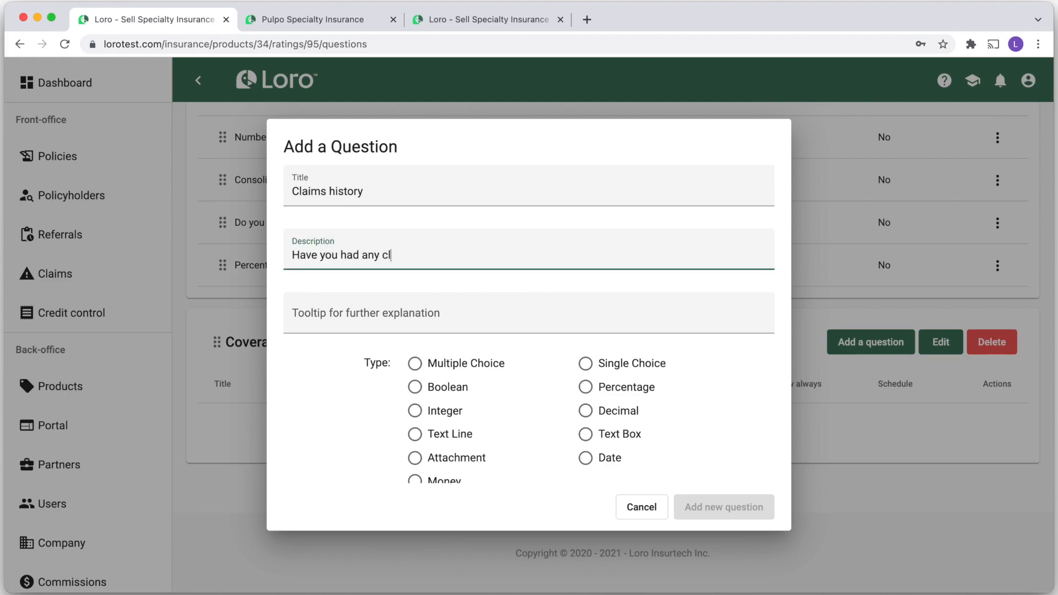
text(aim in the past 12 months?)
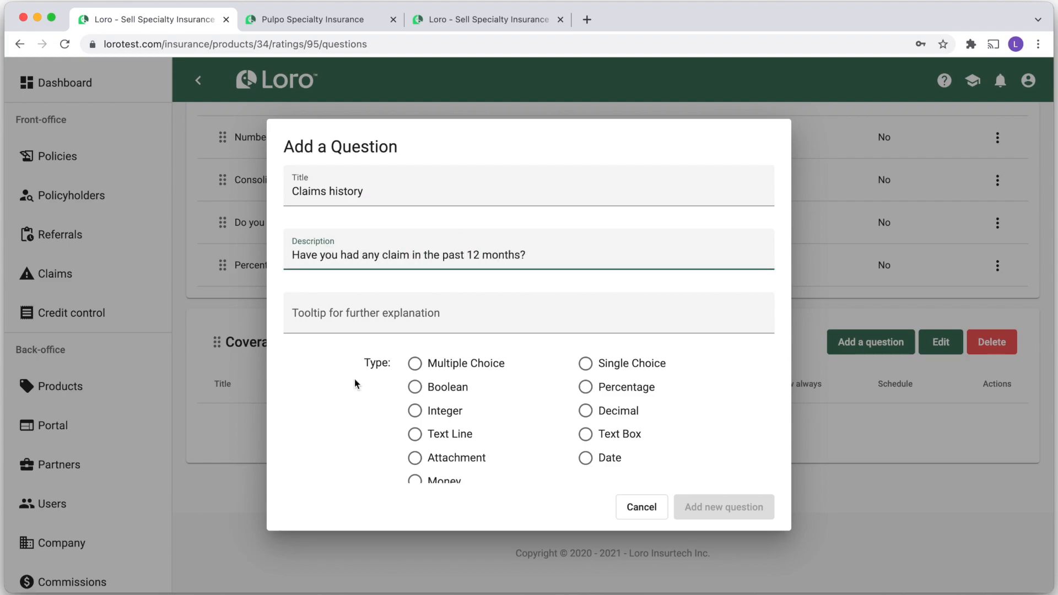
click(415, 388)
click(723, 508)
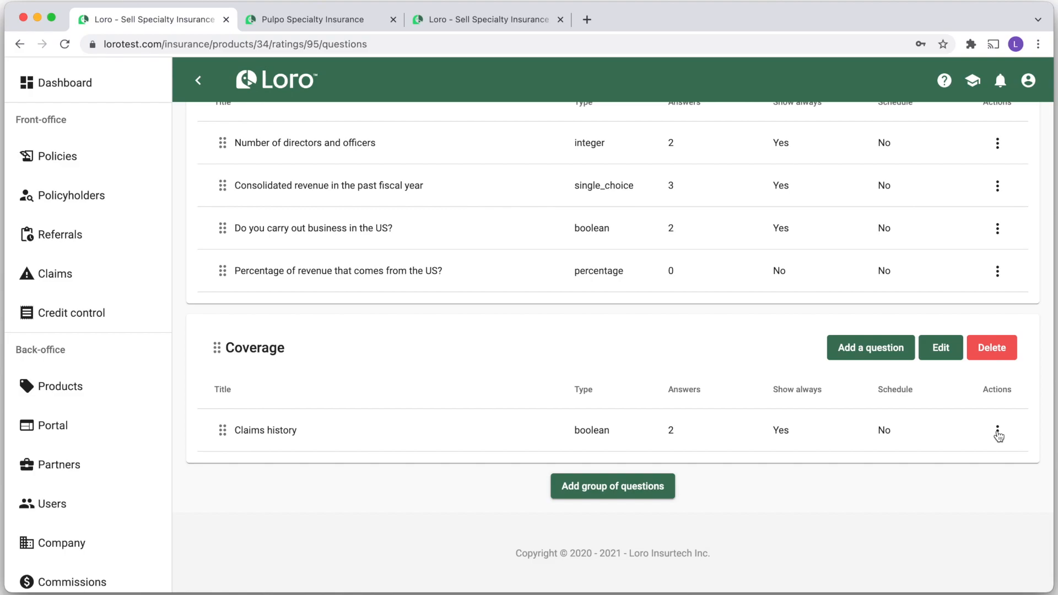
Edit the Claims history Yes answer to trigger a referral, then close its answers list
click(998, 431)
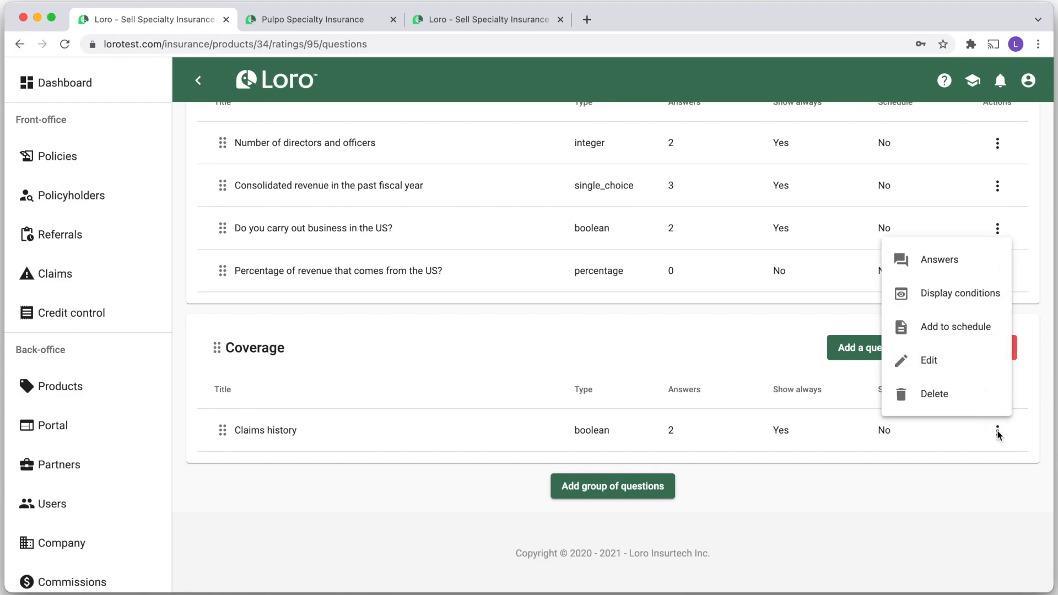
click(940, 264)
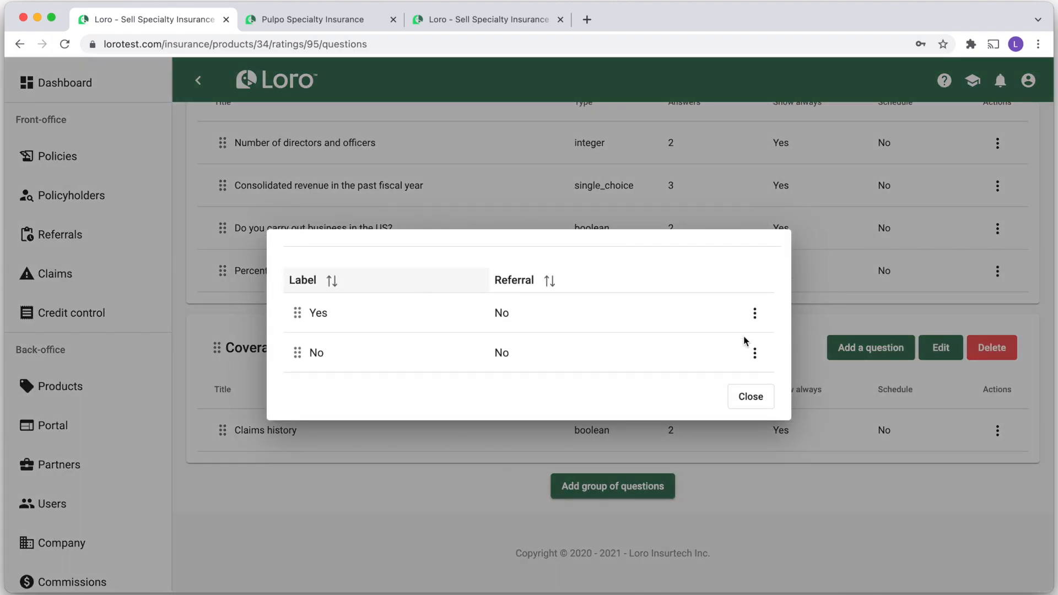
click(755, 314)
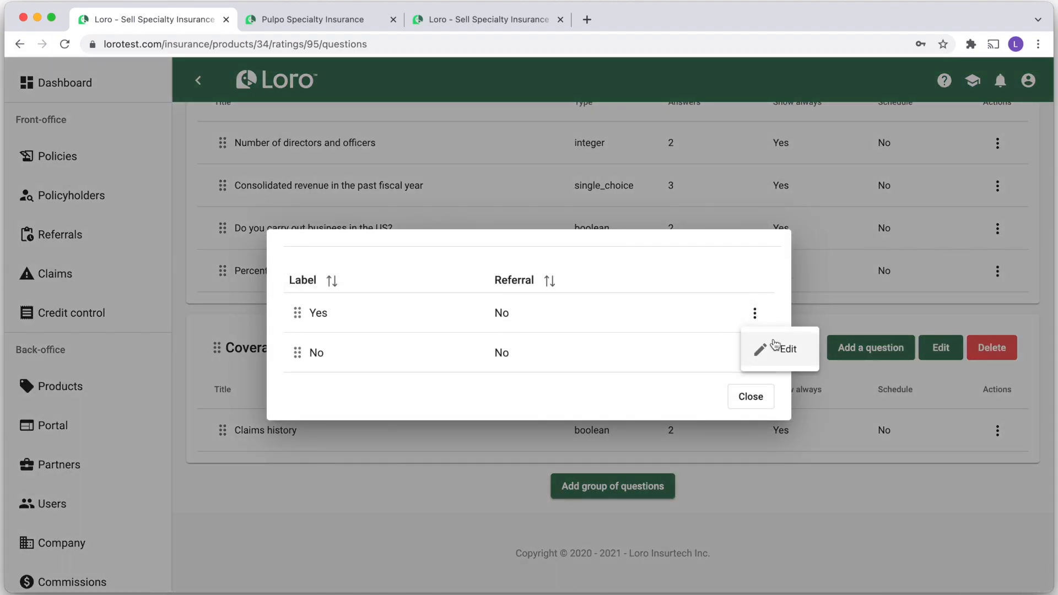
click(772, 347)
click(562, 351)
click(557, 414)
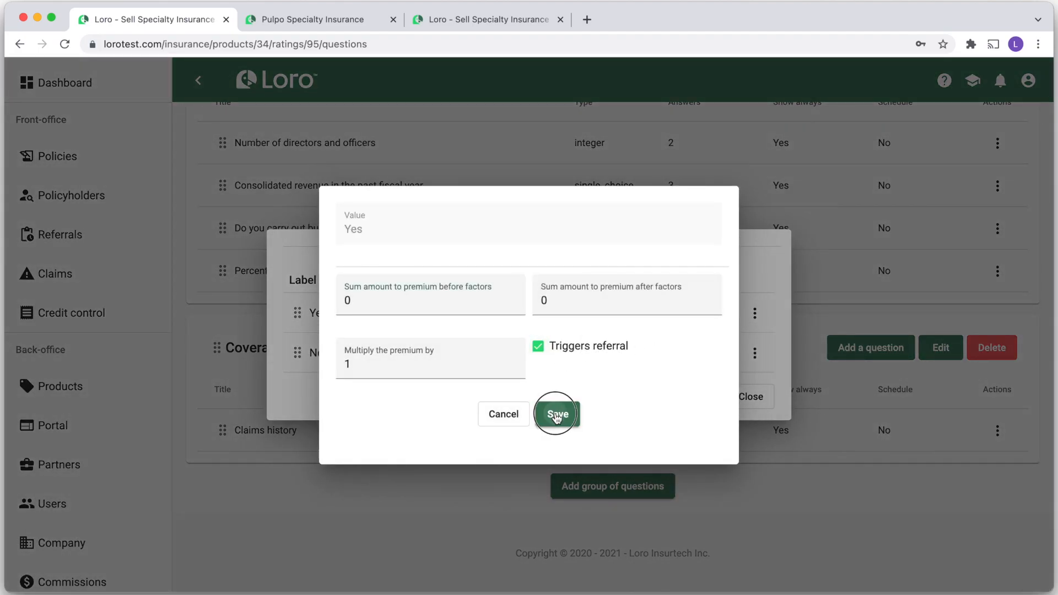
click(749, 400)
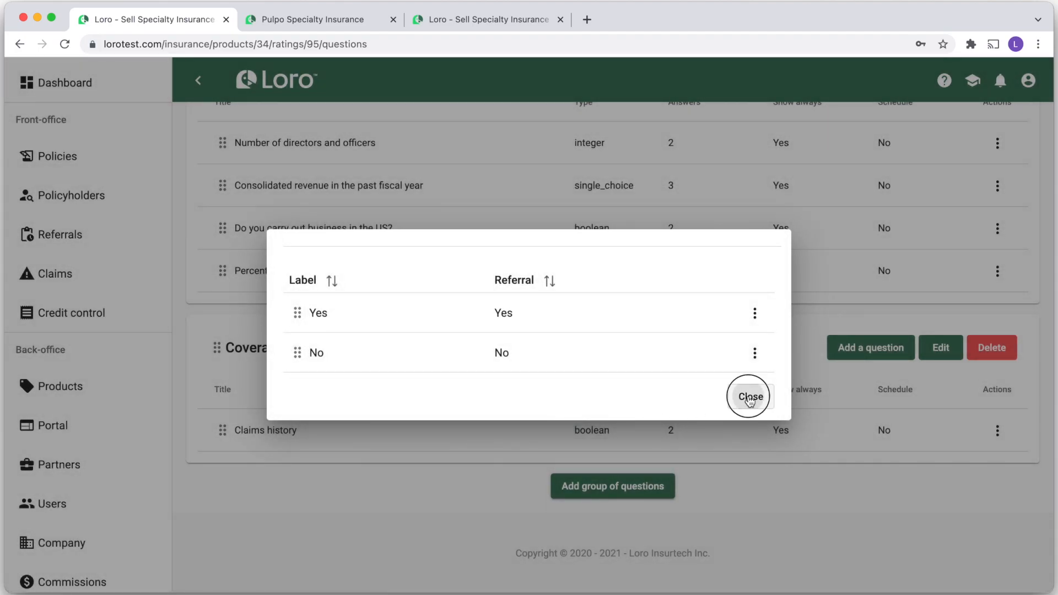
Create Text Box question 'Claims details' described 'Please provide more information' in Coverage
click(847, 358)
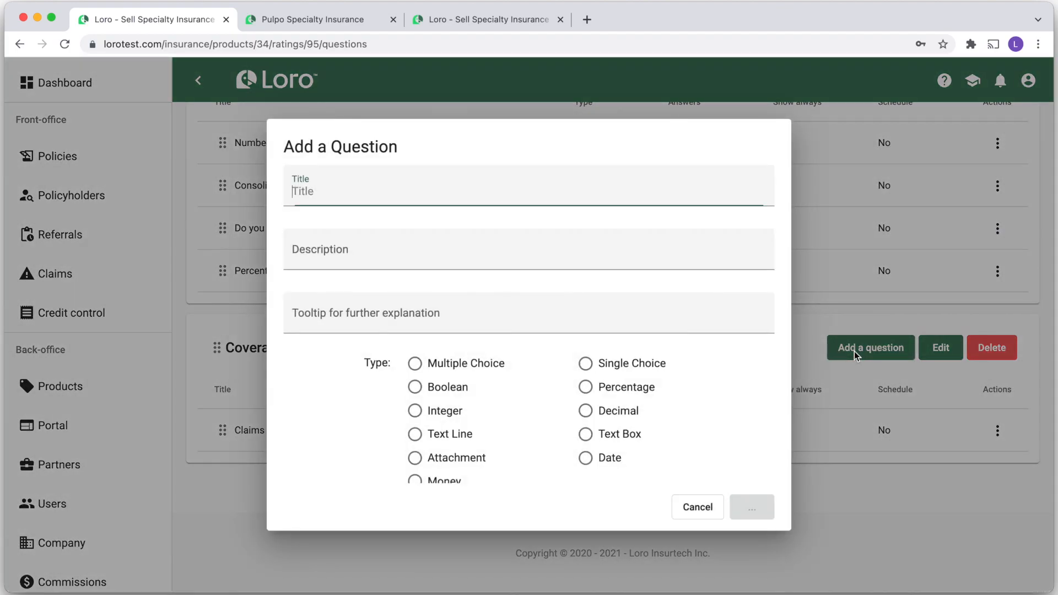
click(315, 190)
text(Claims details)
click(344, 249)
text(Plea)
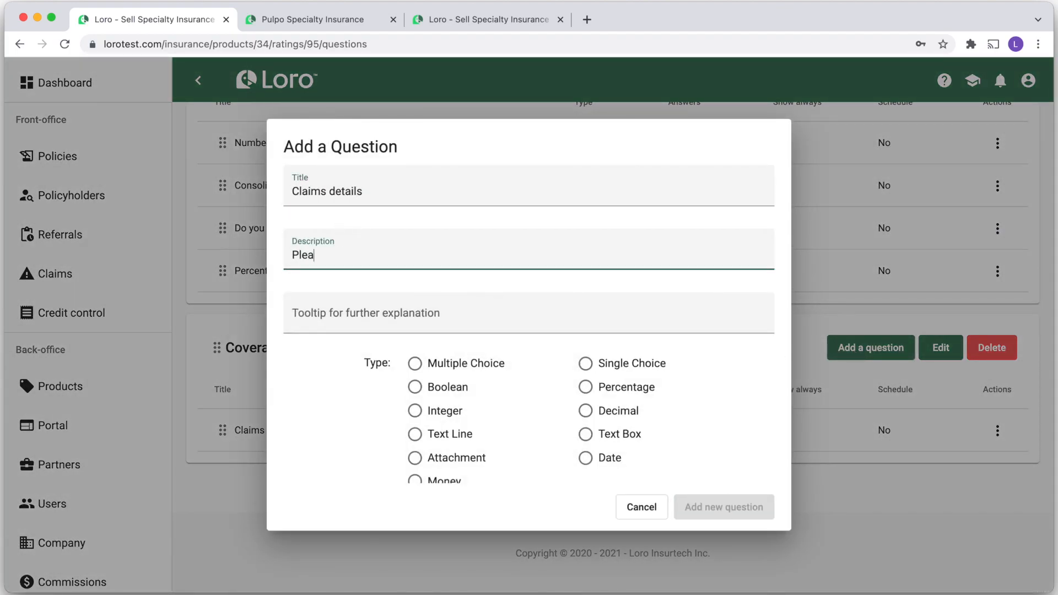
text(se provide more information)
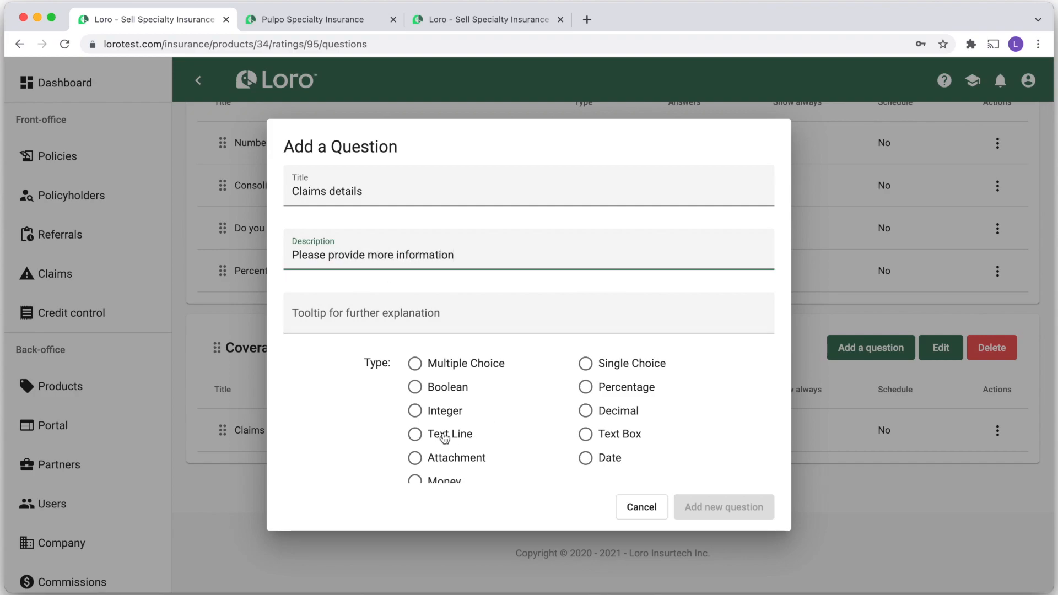
click(585, 434)
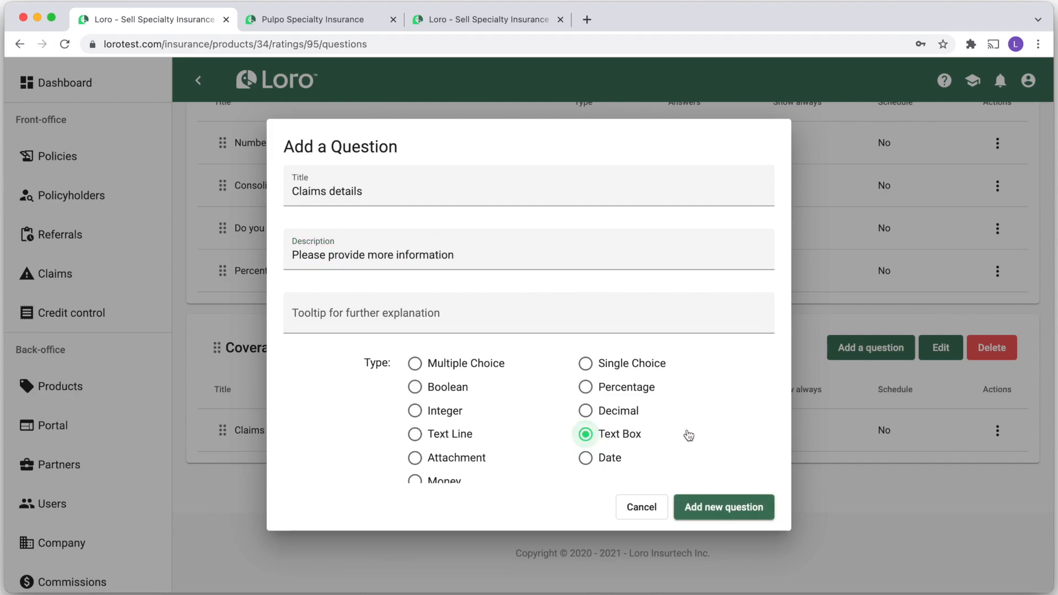
scroll(717, 432, down, 1)
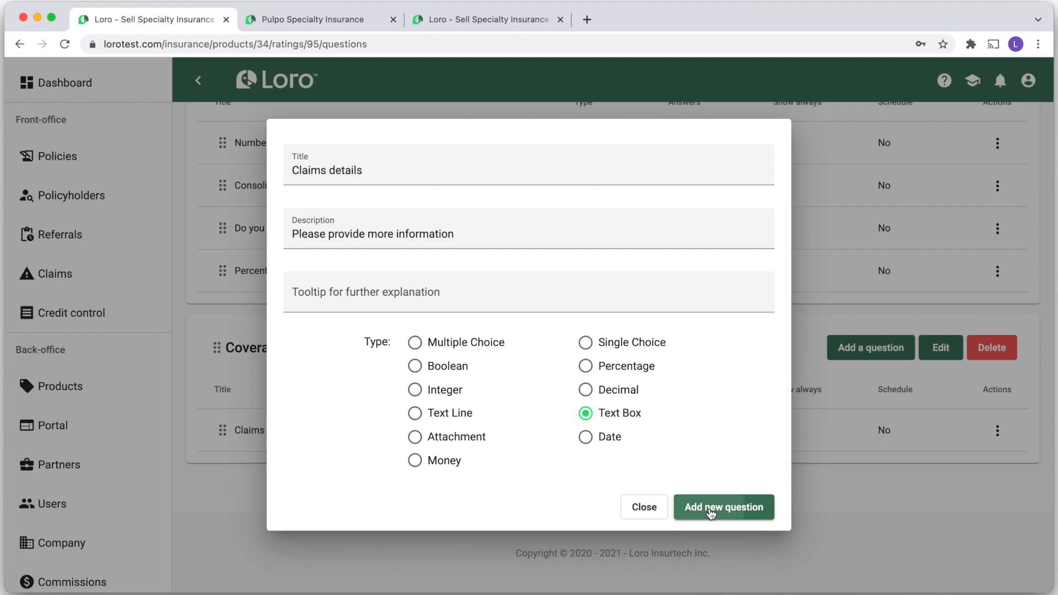
click(711, 509)
scroll(409, 397, down, 1)
click(998, 430)
Add a display condition so Claims details shows only when Claims history is Yes
click(940, 289)
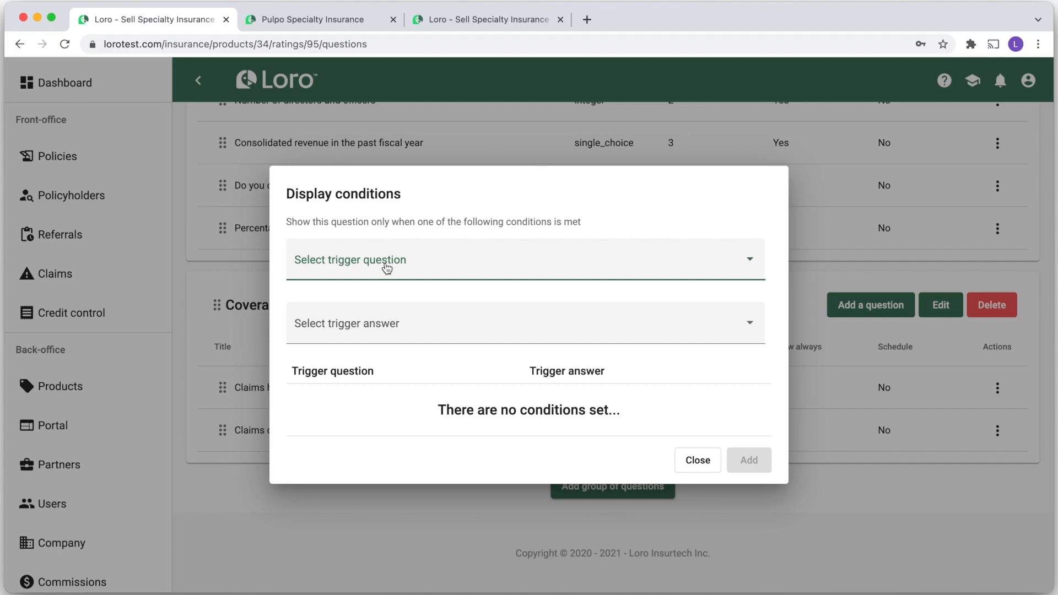
click(386, 269)
click(361, 367)
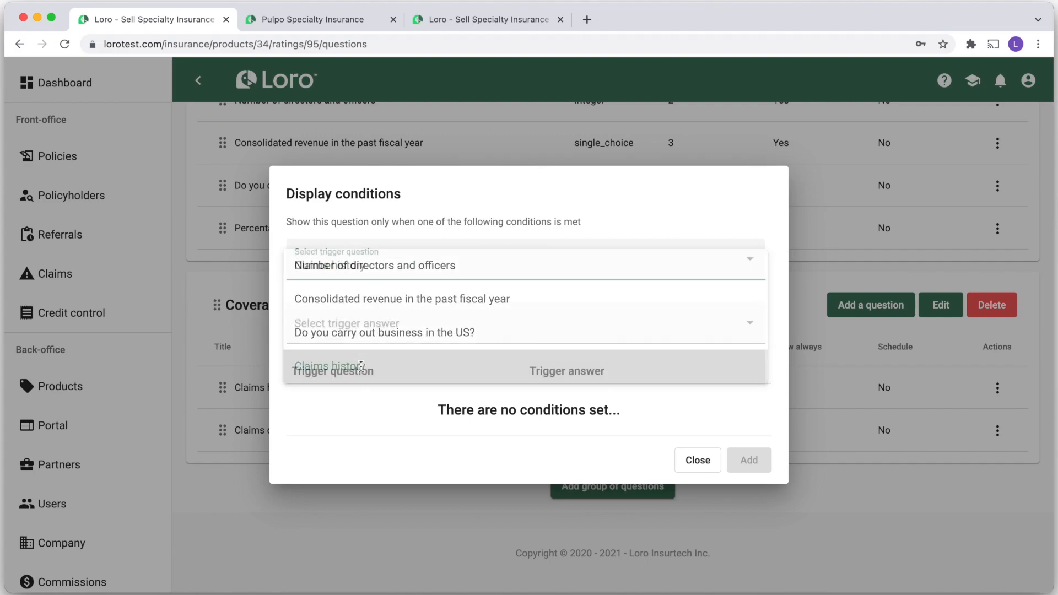
click(390, 336)
click(390, 333)
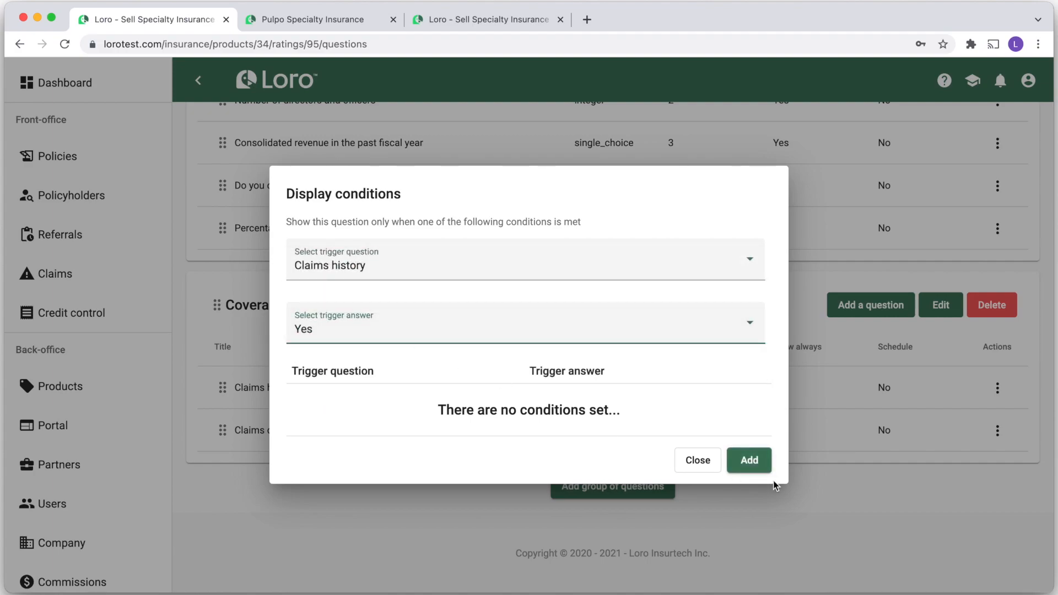
click(750, 459)
click(702, 459)
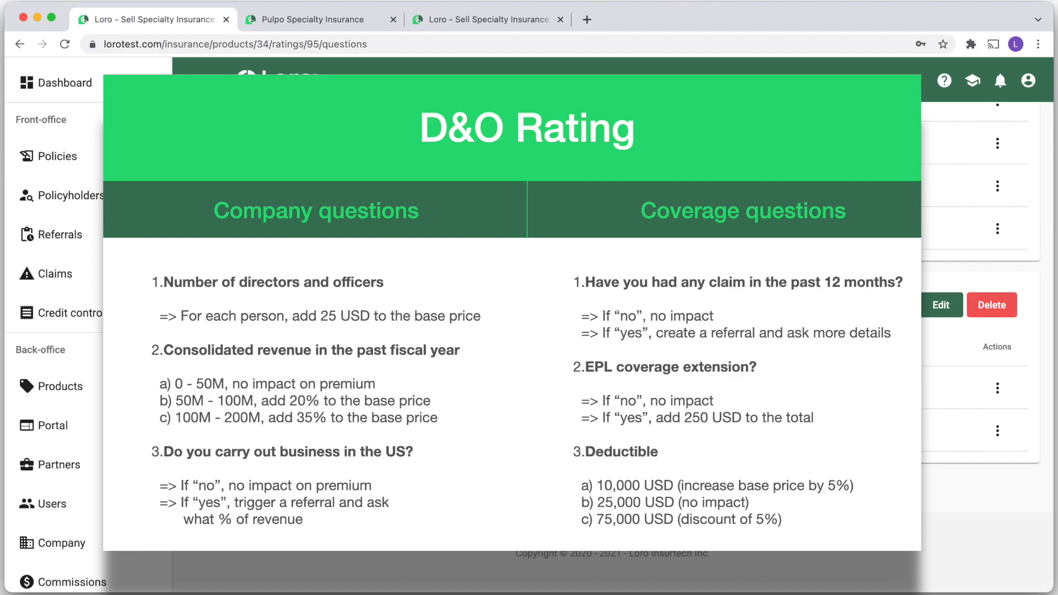
Add a Boolean question titled 'EPL coverage extension' to the Coverage group
click(871, 305)
text(EPL coverage extension)
click(437, 389)
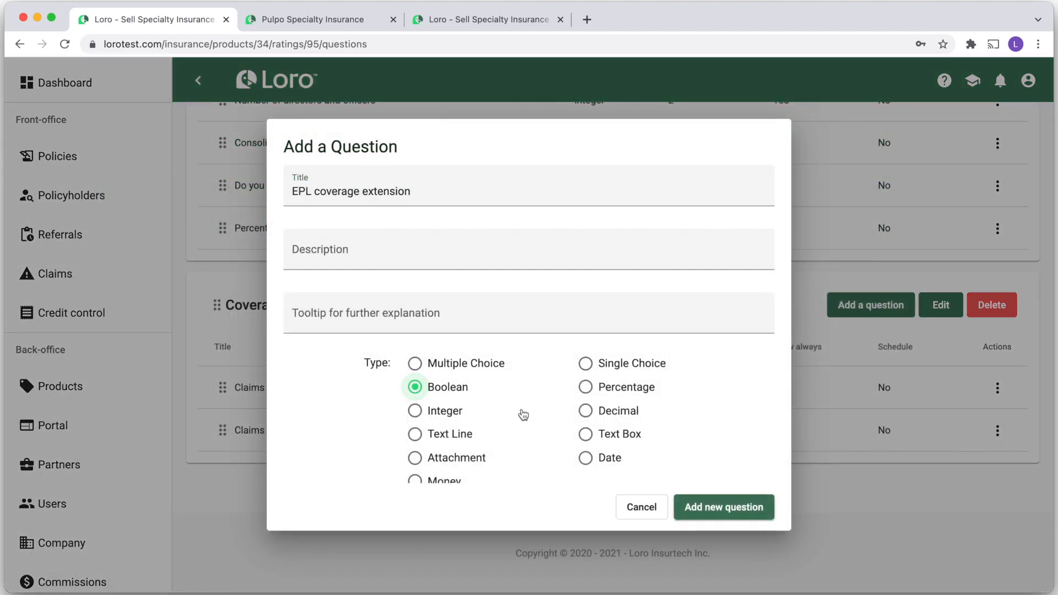
click(724, 507)
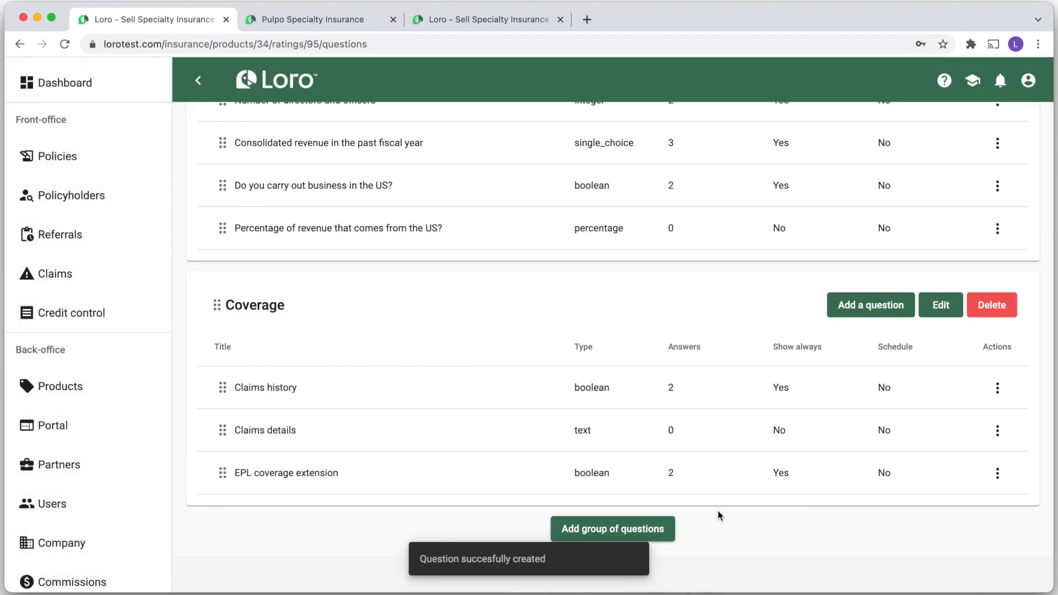
Give EPL coverage extension the tooltip 'This has an additional cost of 250 USD'
click(998, 472)
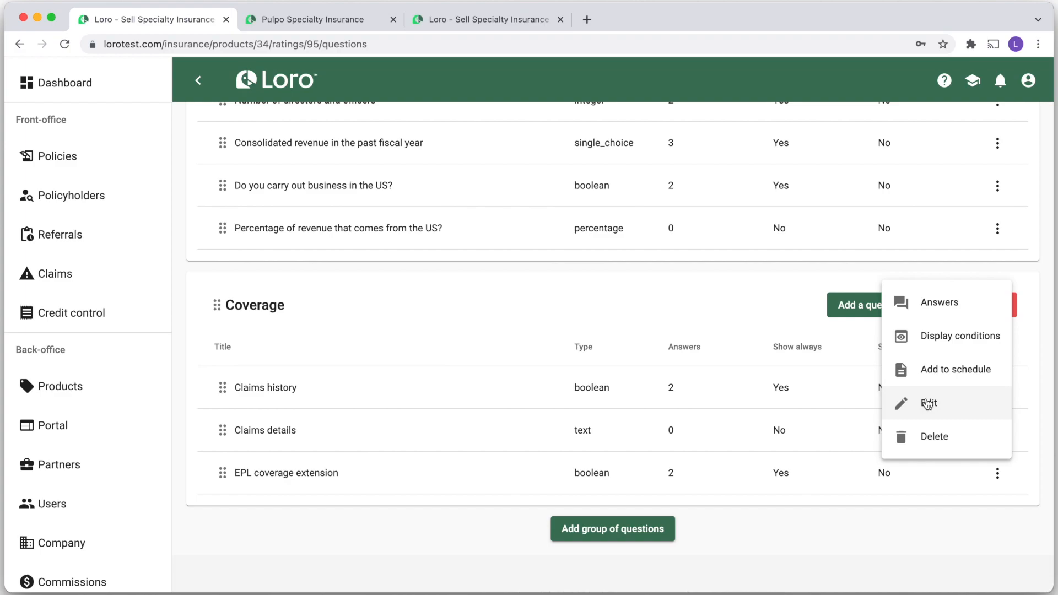
click(929, 404)
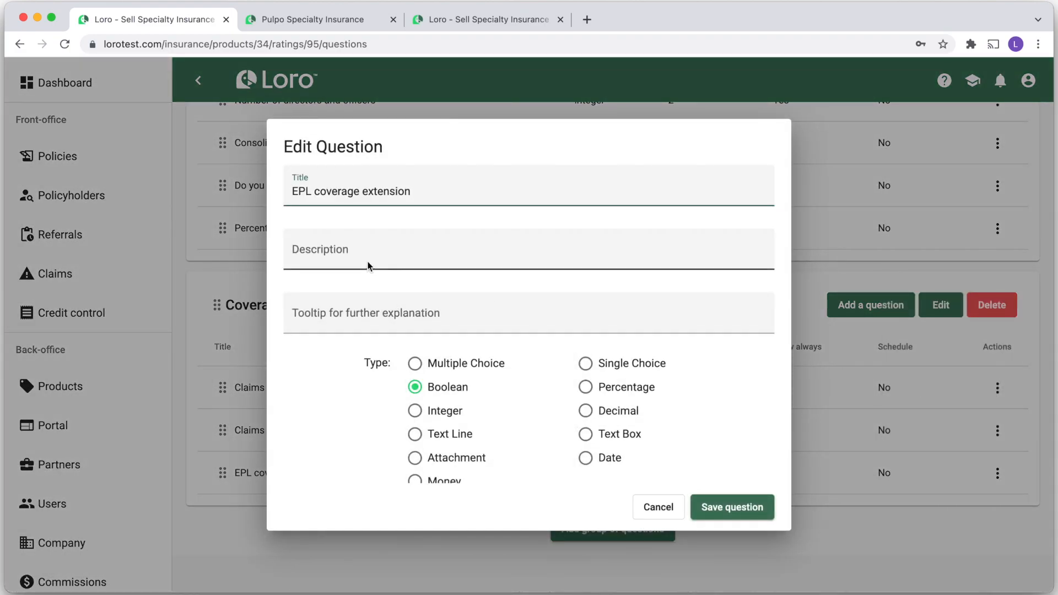
click(368, 257)
click(342, 322)
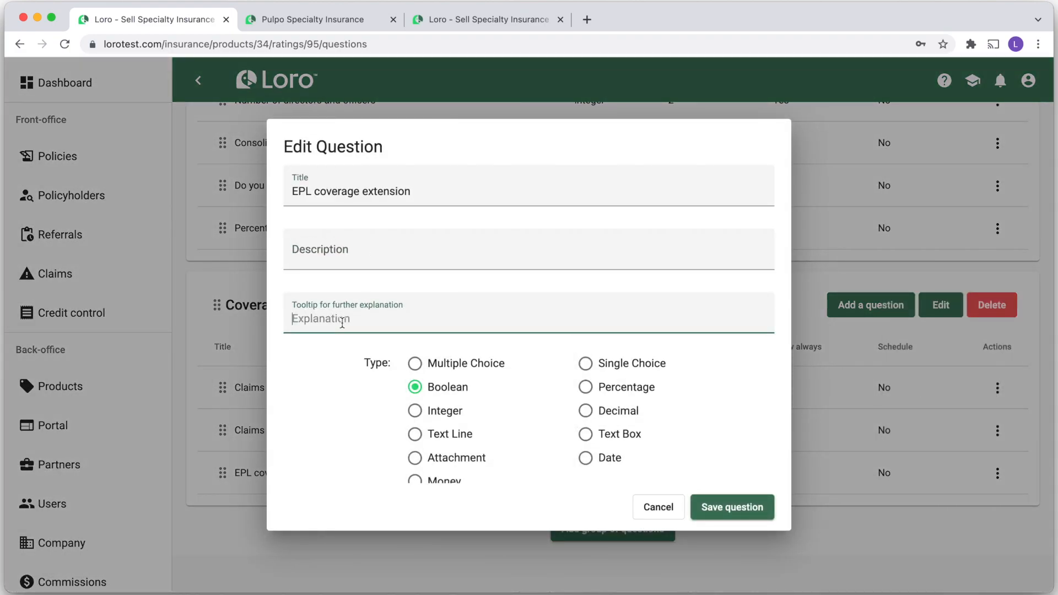
text(This has an additional cost of 250 USD)
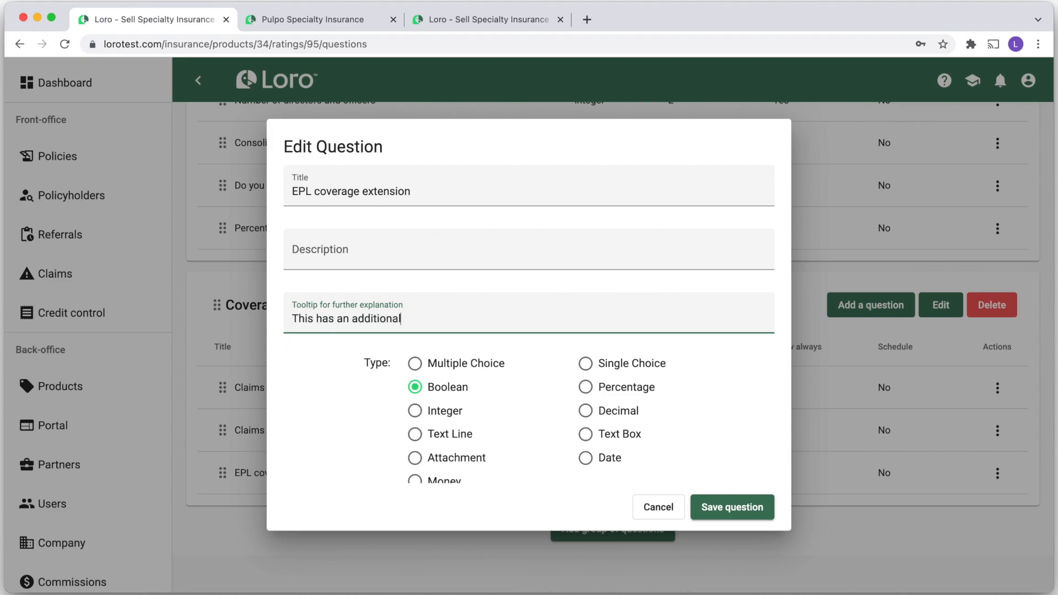
click(721, 508)
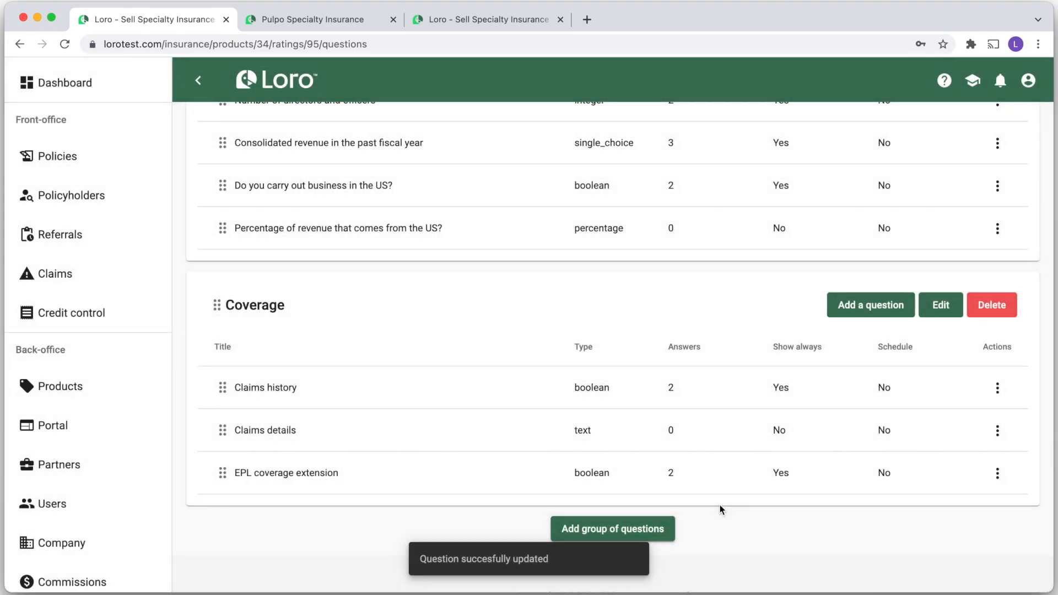
Set EPL coverage extension's Yes answer to add 250 after factors, then title a new question 'Choose a deductible'
click(999, 474)
click(939, 304)
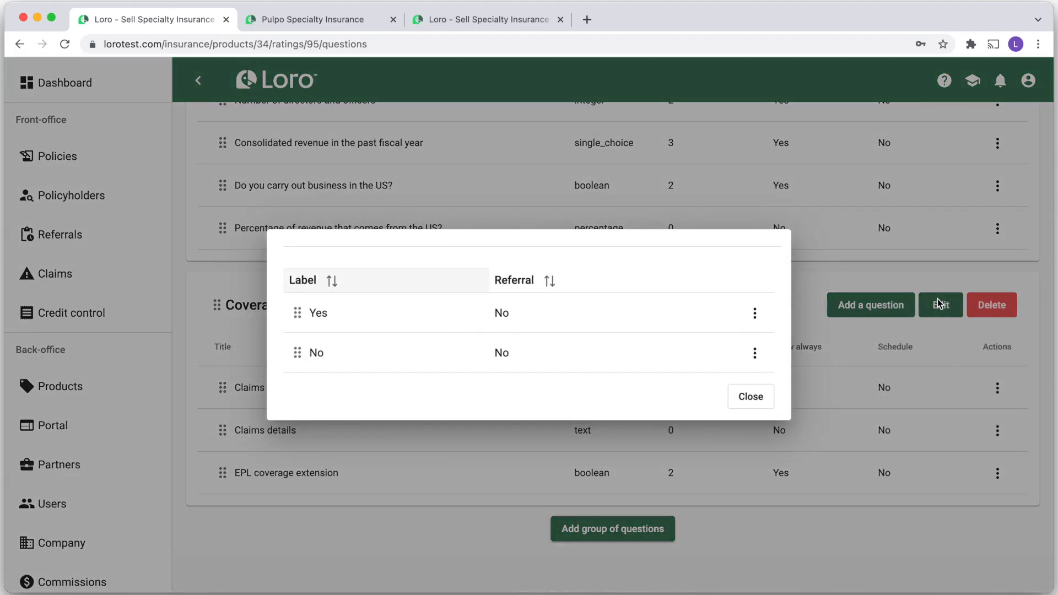
click(755, 314)
click(778, 352)
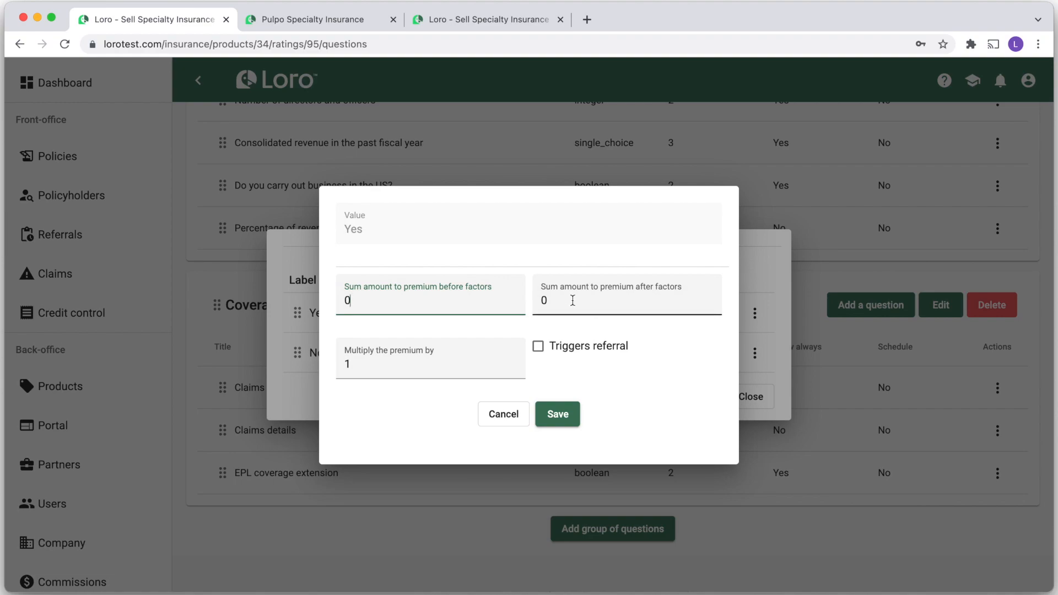
click(572, 301)
text(250)
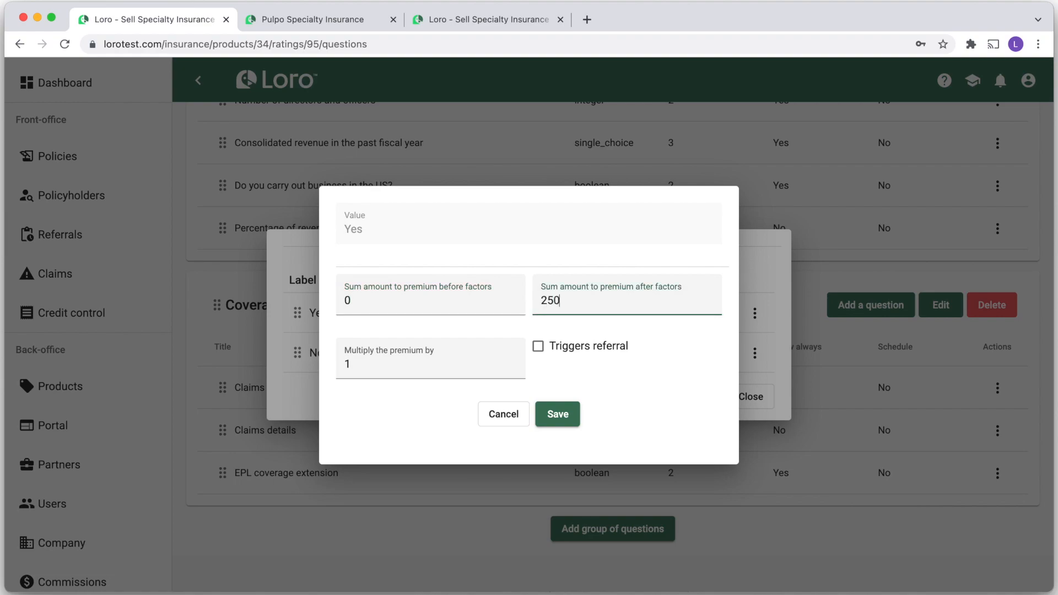
click(557, 414)
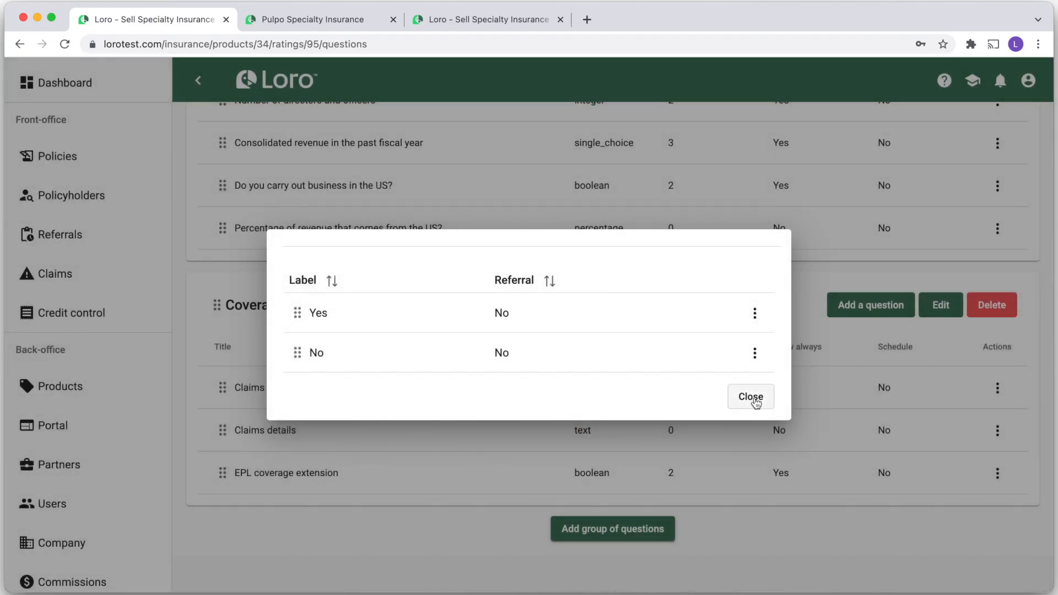
click(755, 402)
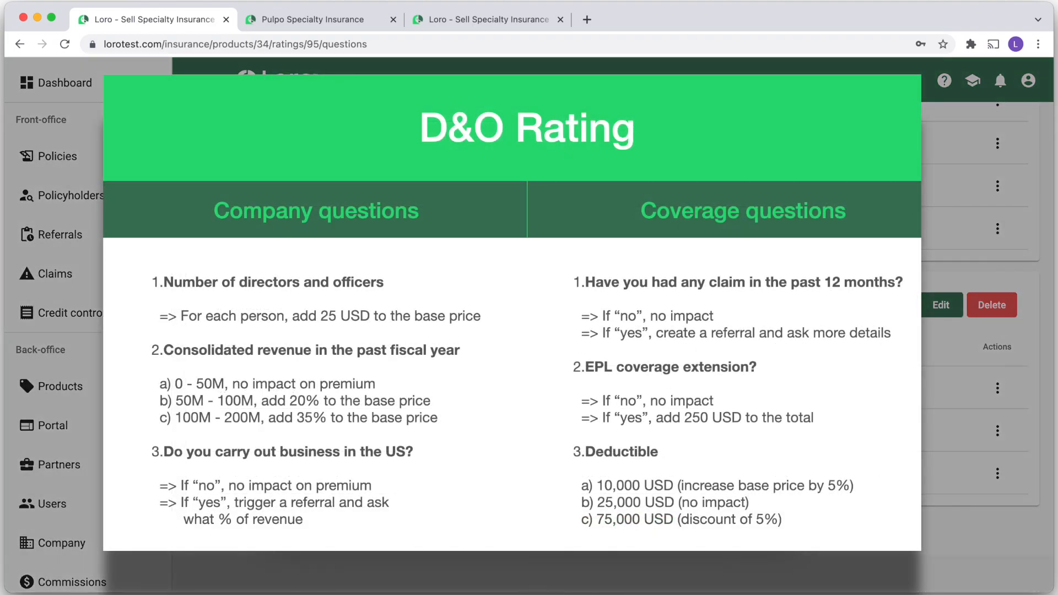
text(Choose a deductible)
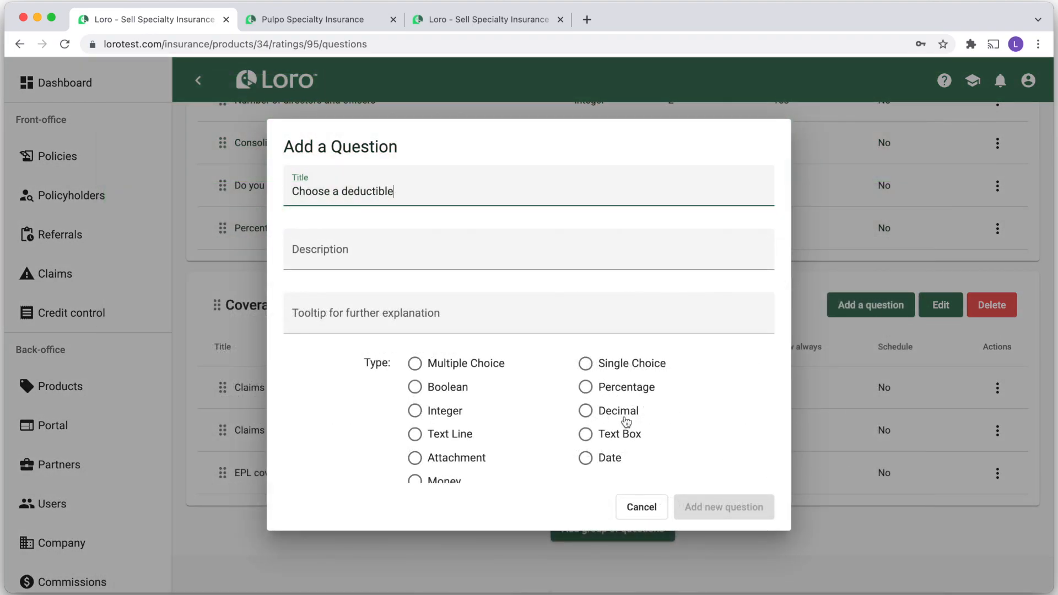
Create 'Choose a deductible' as a single-choice question and open its options list
click(629, 374)
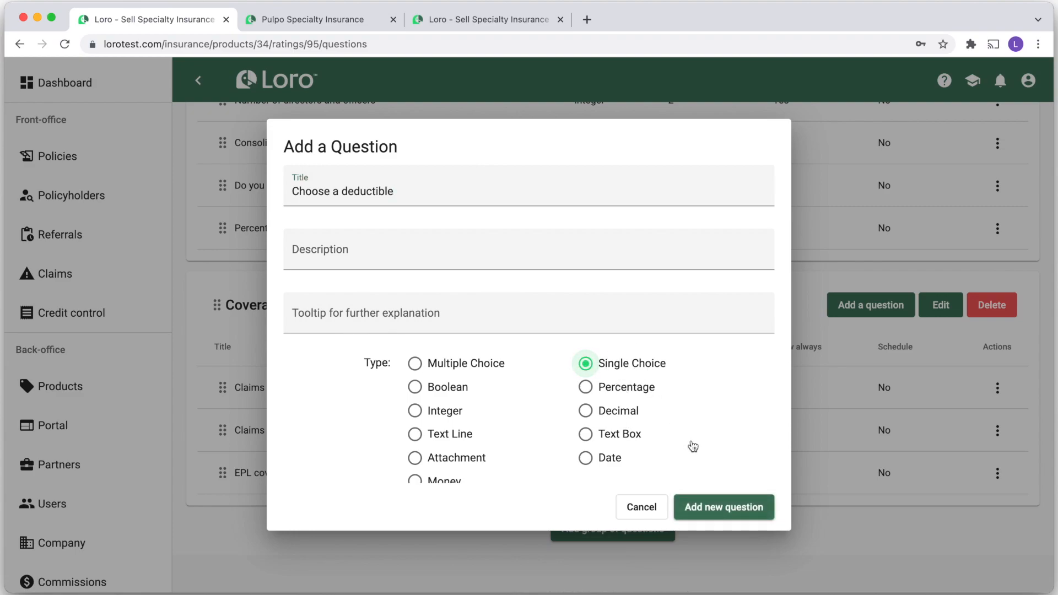
click(699, 507)
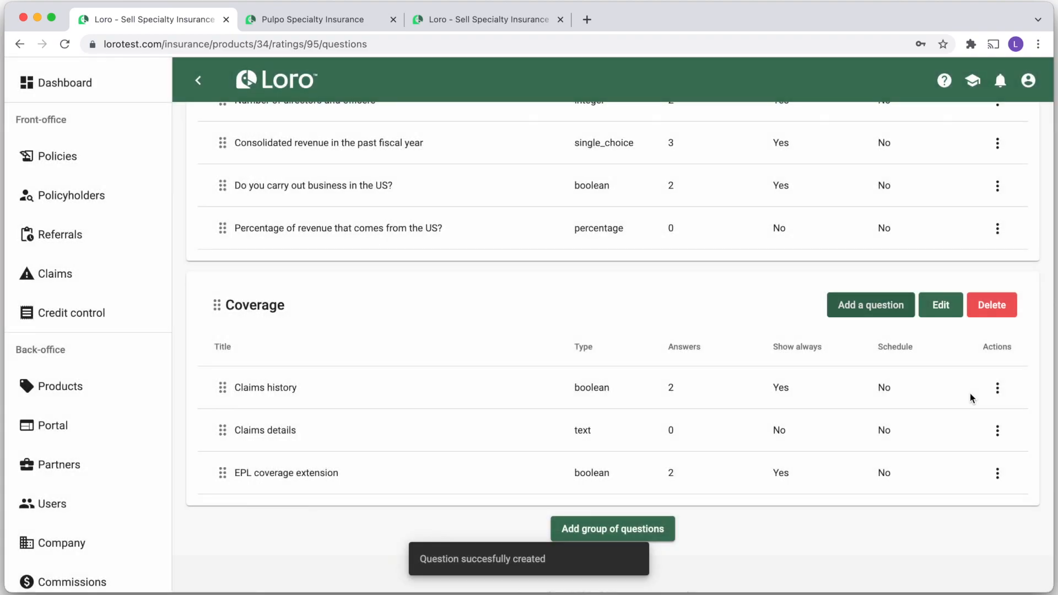
click(998, 517)
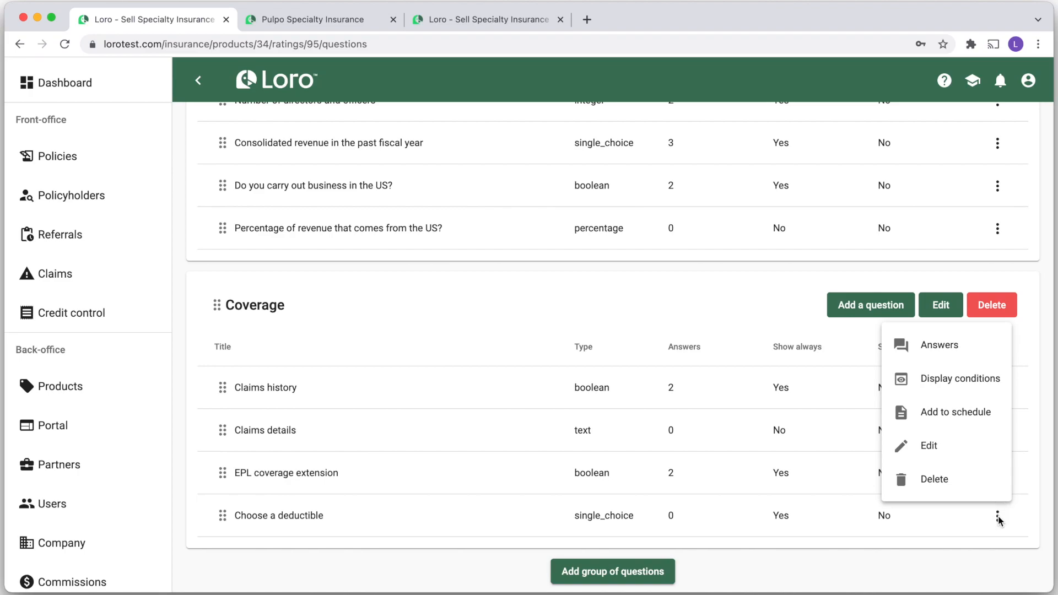
click(936, 349)
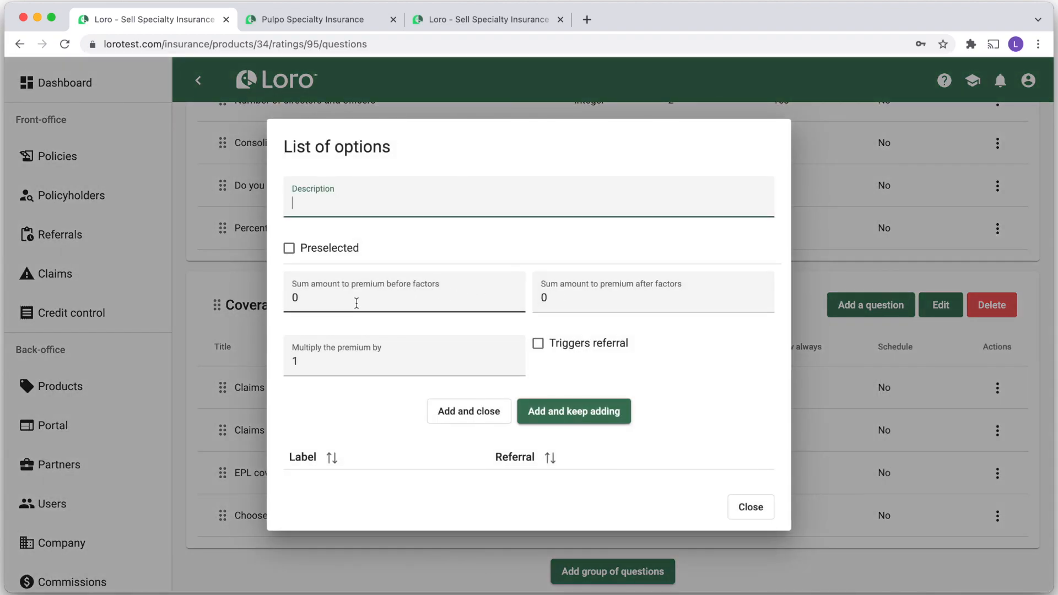
Add deductible options 10,000 USD (×1.05) and 25,000 USD, preselecting 25,000 USD
text(10,000 USD)
click(343, 363)
text(.05)
click(553, 411)
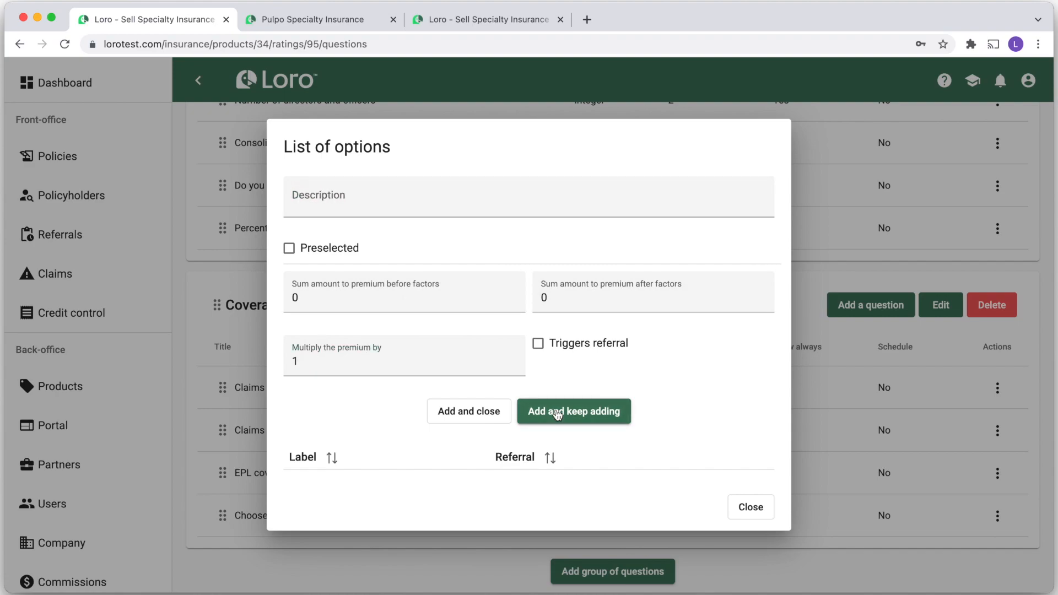
click(333, 199)
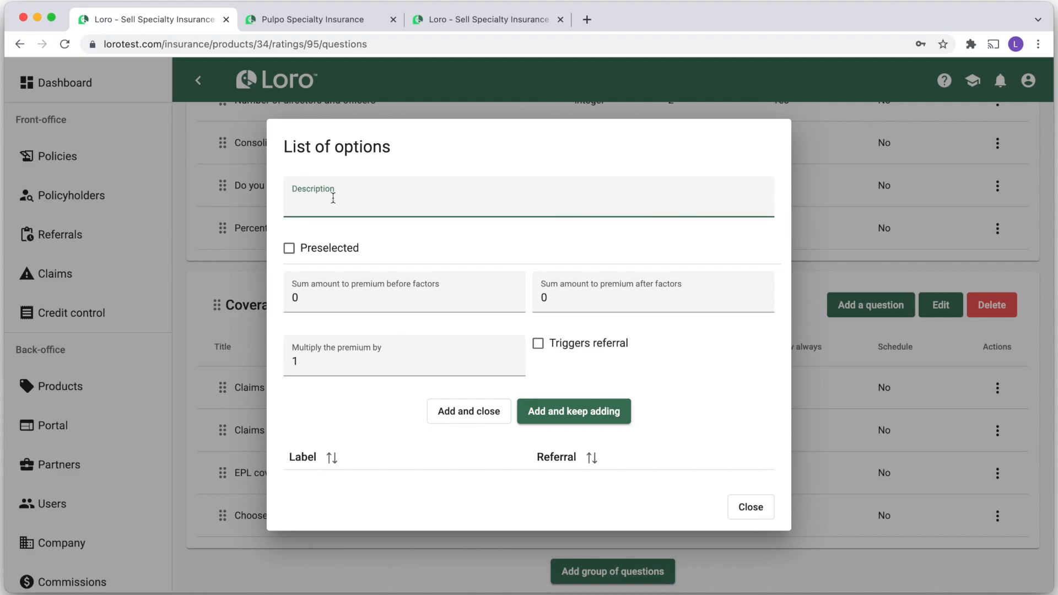
text(25,000 USD)
click(298, 255)
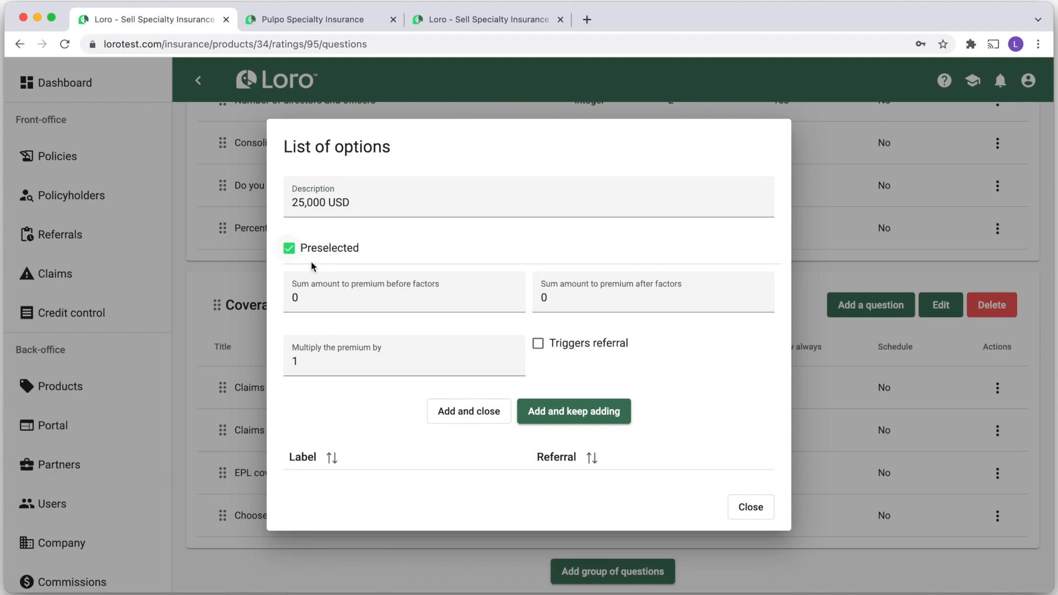
click(596, 413)
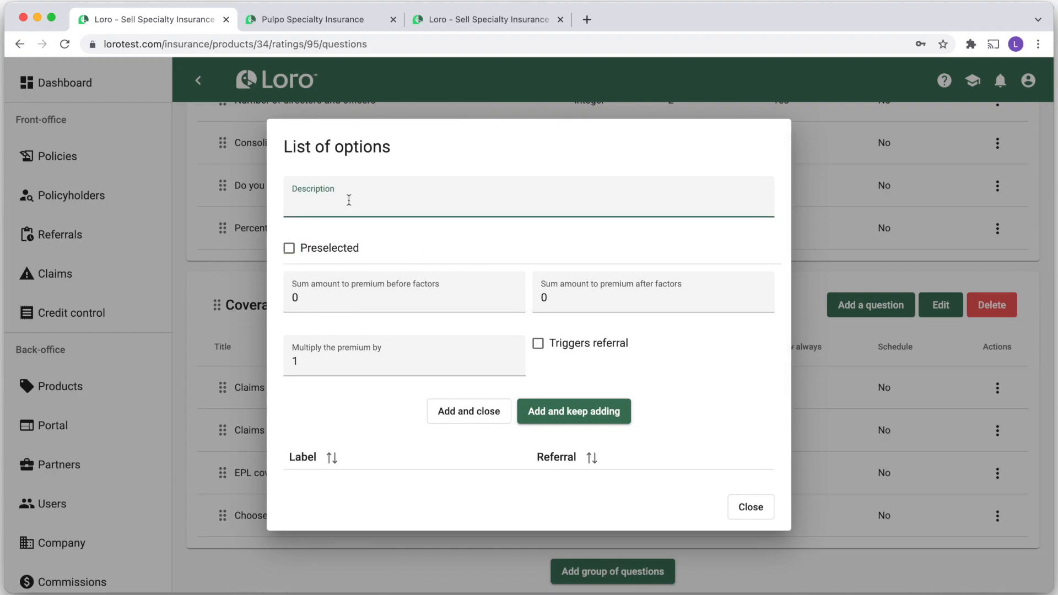
Add the 75,000 USD deductible option with a 0.95 multiplier
text(75,000 USD)
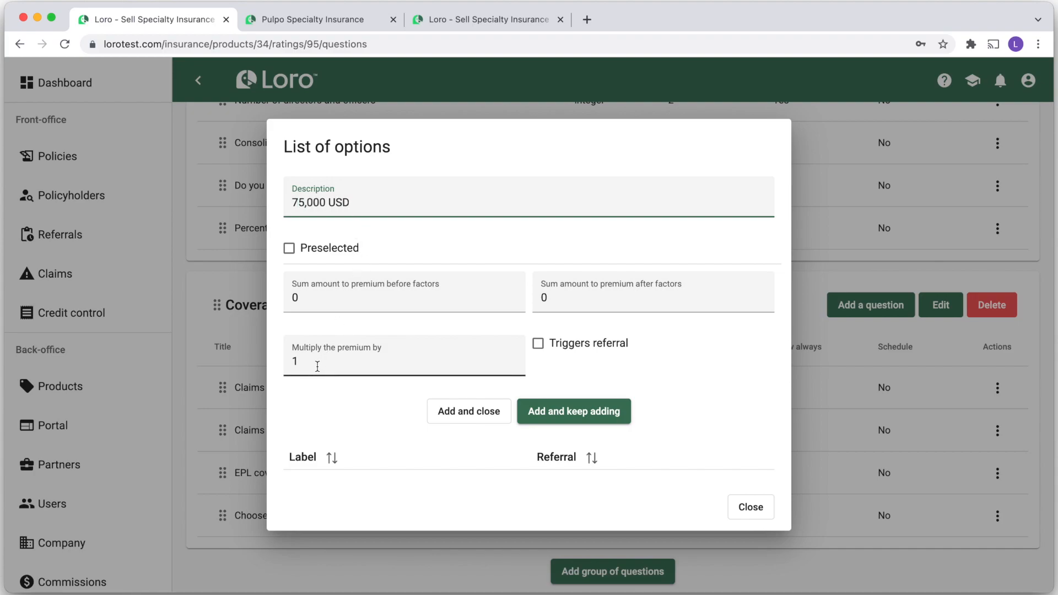
click(318, 366)
key(BackSpace)
text(0.9)
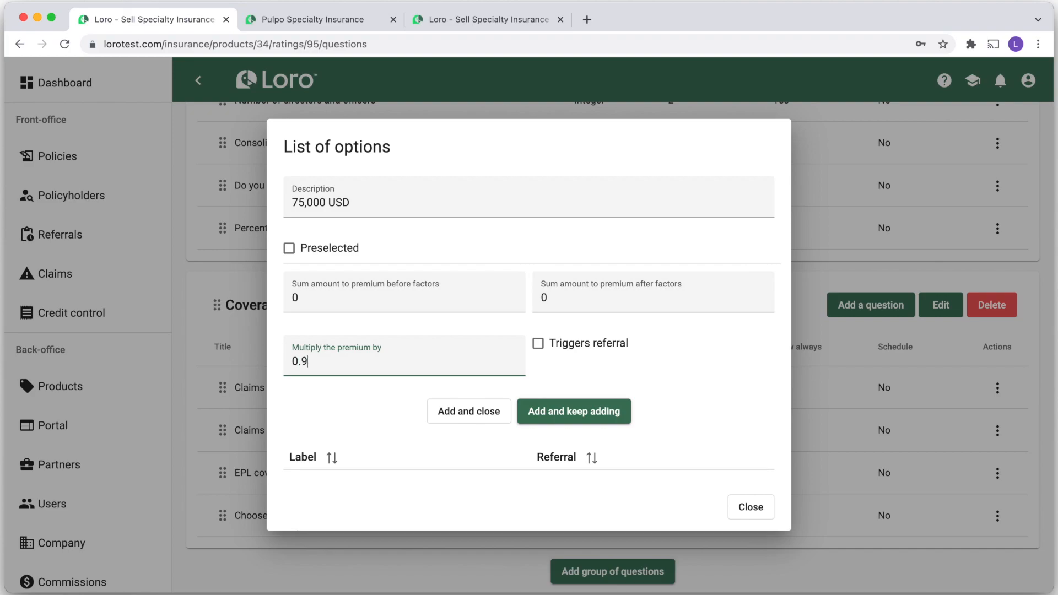
scroll(341, 424, down, 2)
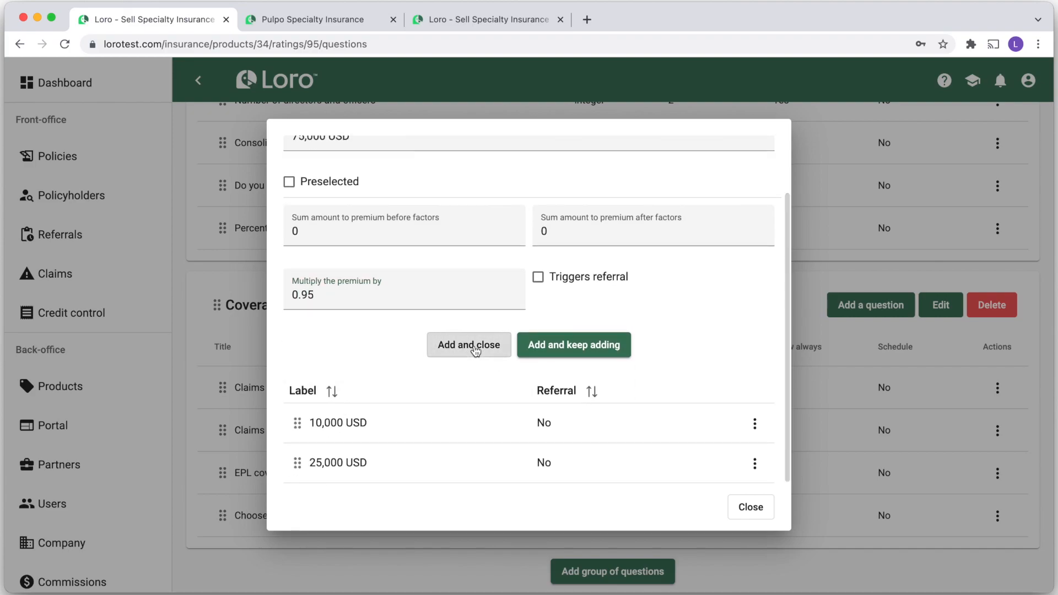
click(473, 346)
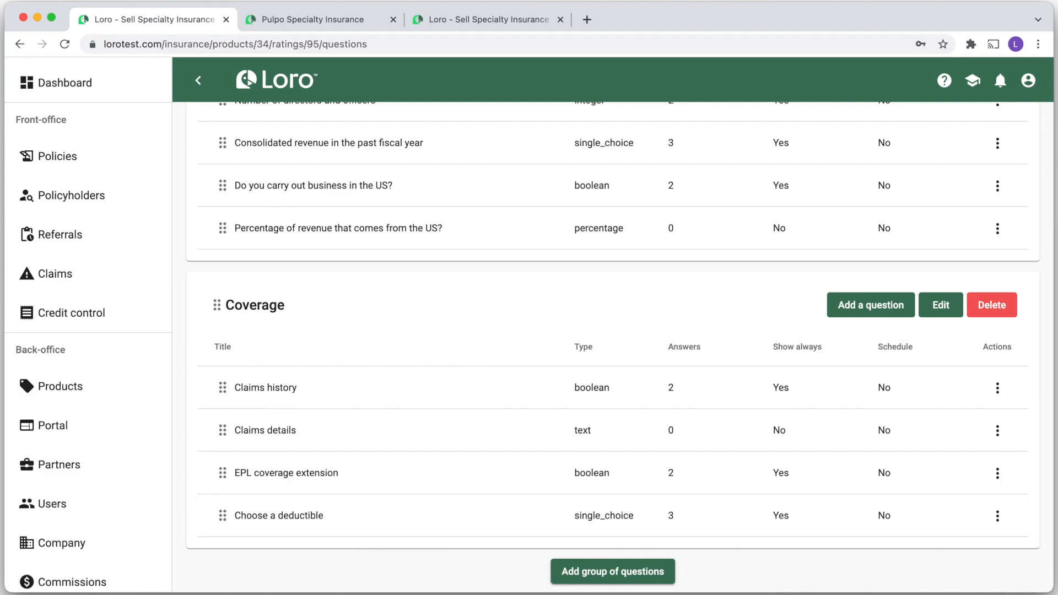
Build the D&O policy number from 4-digits year, Product code, dash and Application ID
scroll(306, 122, up, 5)
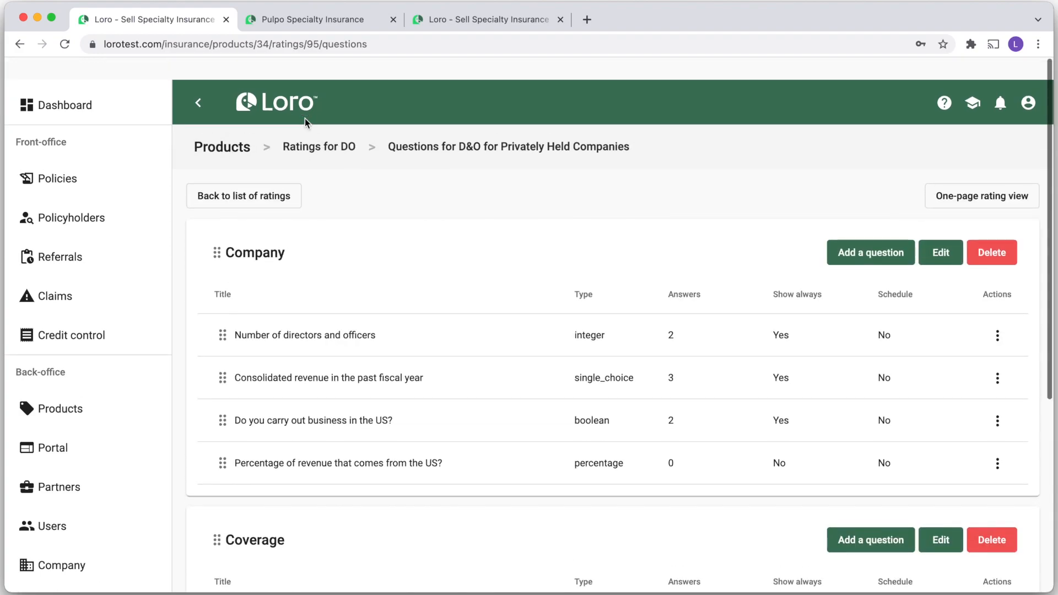
click(304, 125)
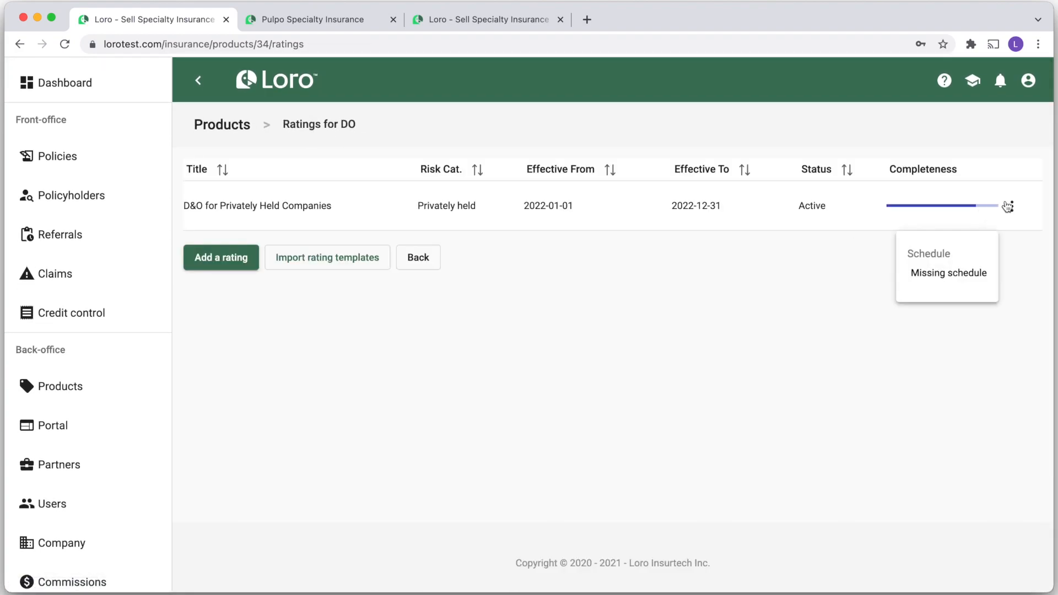
click(1012, 206)
click(948, 378)
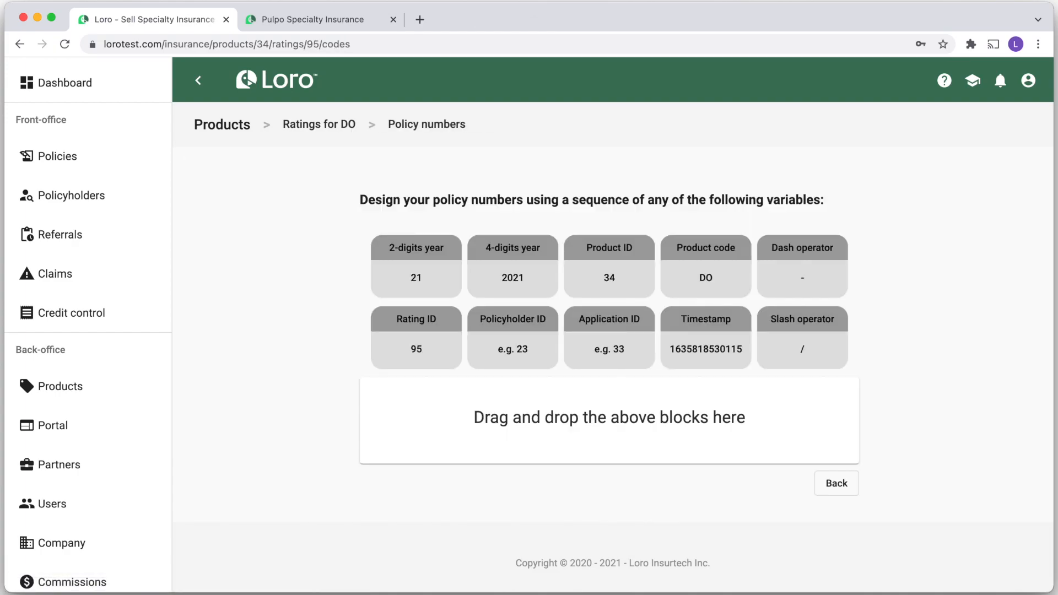
drag(502, 262, 474, 482)
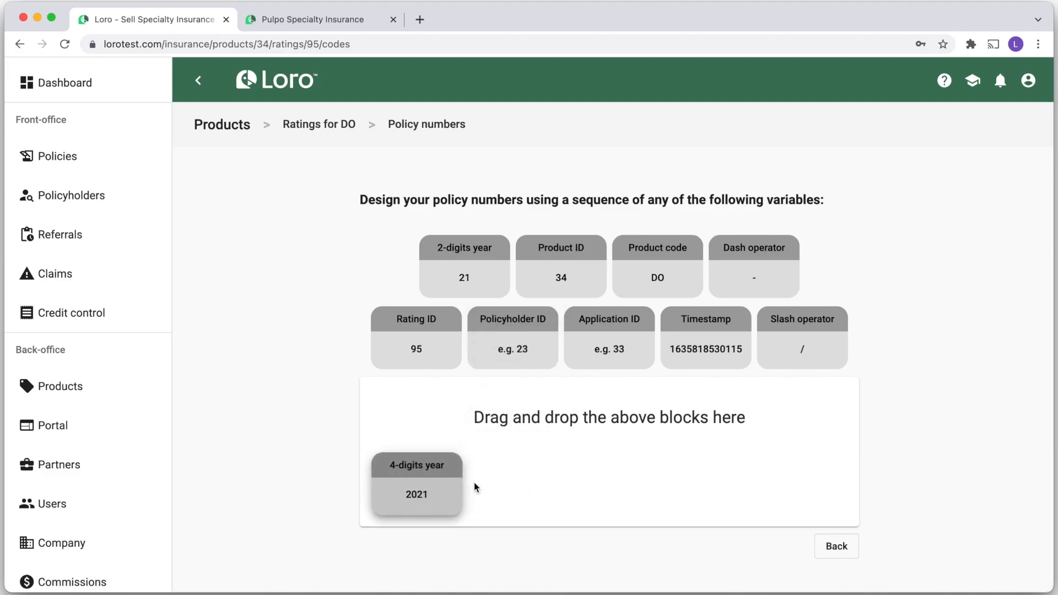
drag(617, 292, 538, 534)
drag(707, 361, 659, 518)
drag(609, 431, 715, 519)
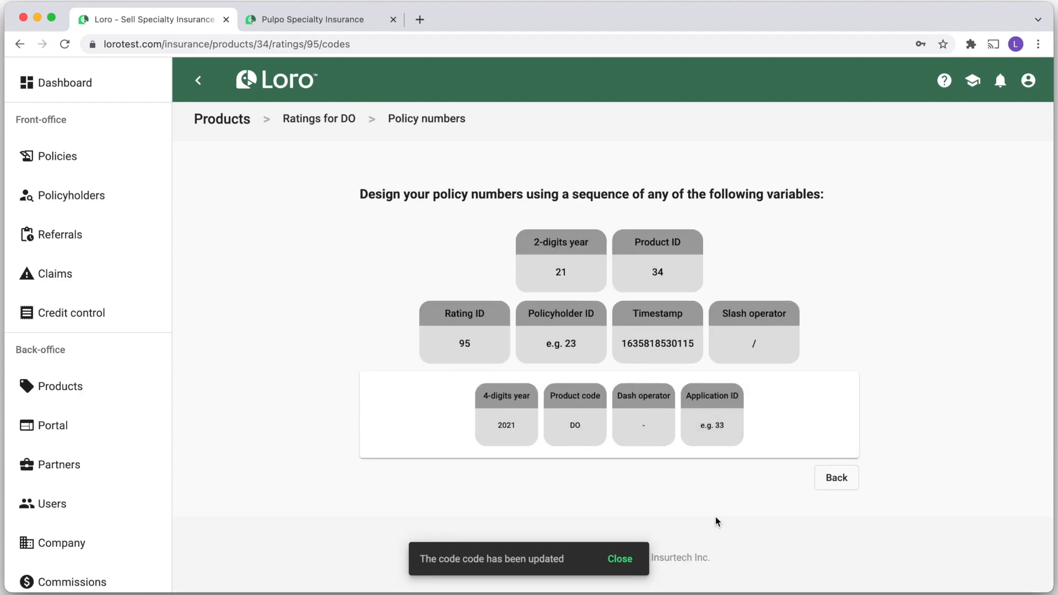
click(837, 479)
Add a reimbursable 6% IPT tax to the D&O rating
click(1012, 206)
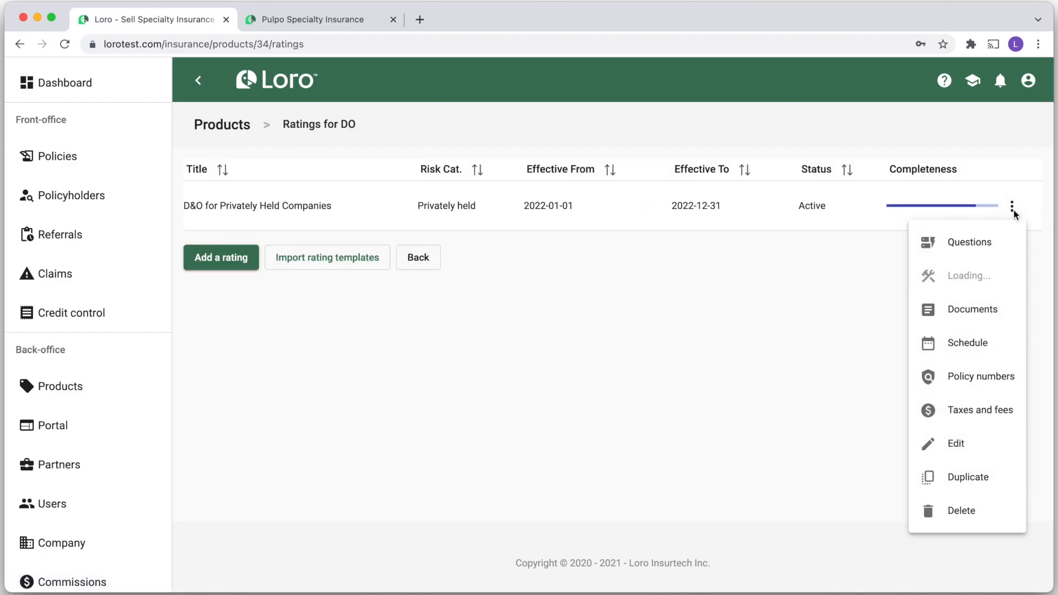
click(968, 406)
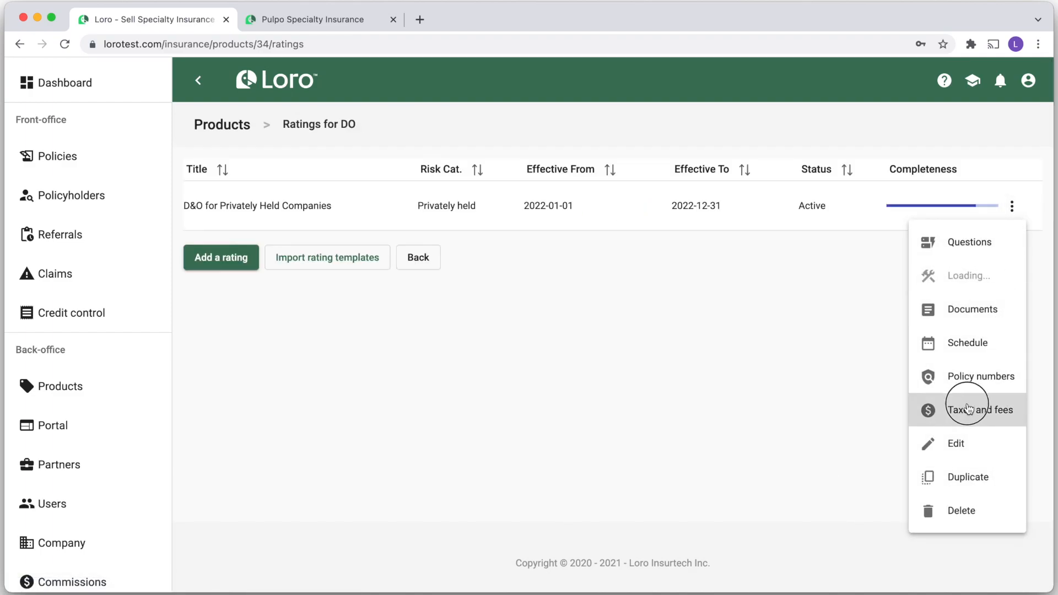
click(253, 170)
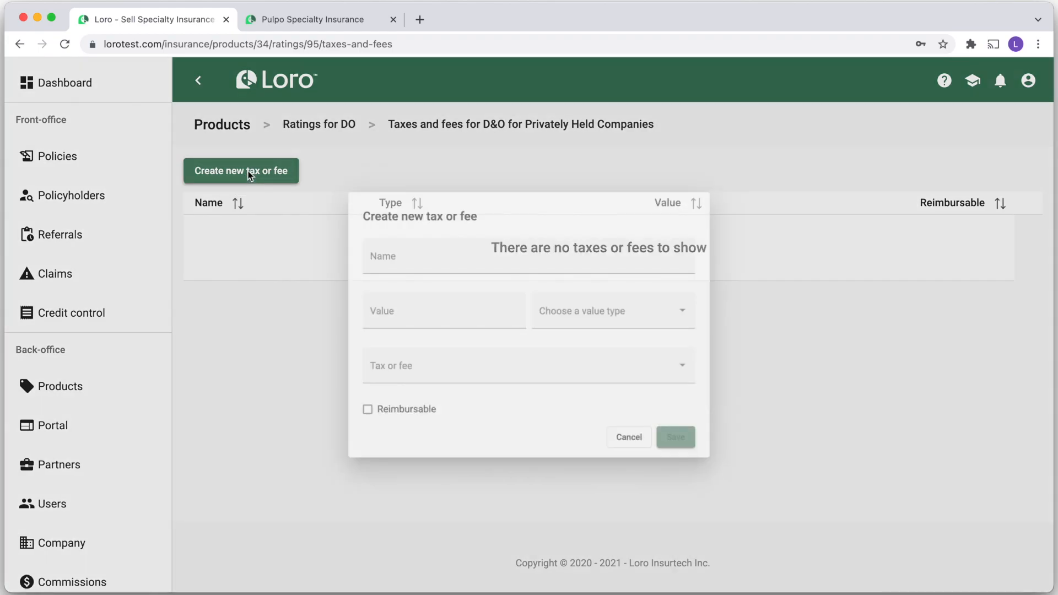
click(398, 253)
text(IPT)
click(381, 314)
text(6)
click(494, 377)
click(408, 380)
click(342, 424)
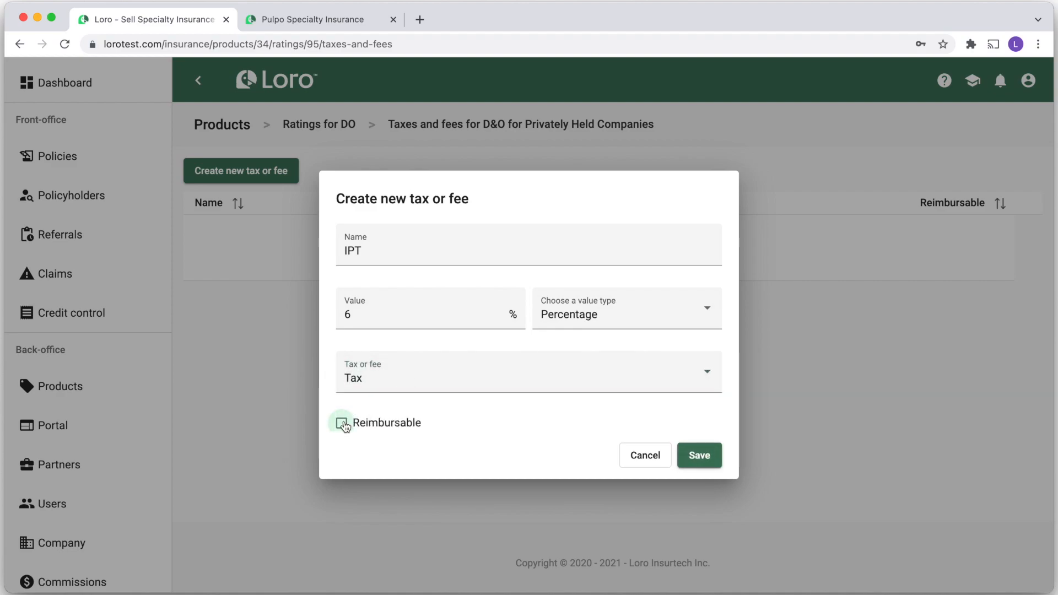
click(702, 458)
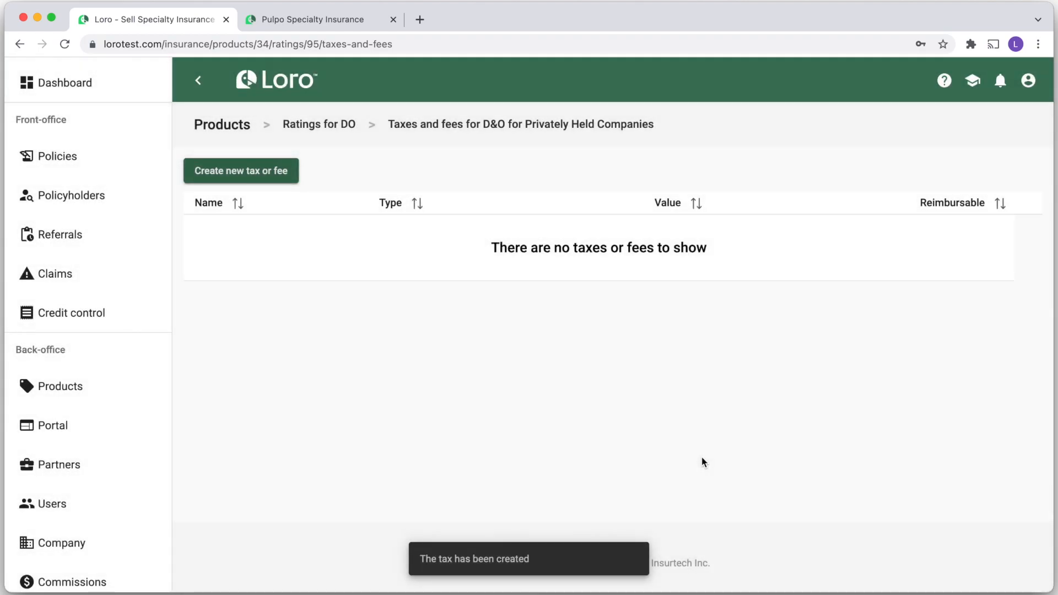
Add a non-reimbursable 3% percentage Admin fee, then return to Ratings for DO
click(259, 176)
click(373, 226)
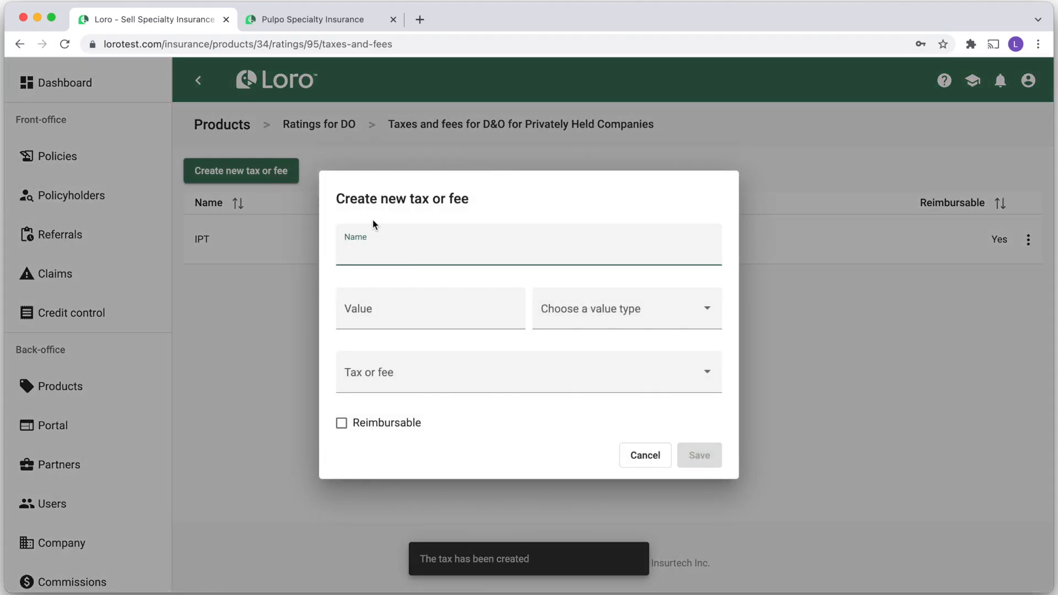
text(Admin fee)
click(392, 319)
click(629, 306)
click(573, 347)
click(496, 375)
click(416, 413)
click(711, 468)
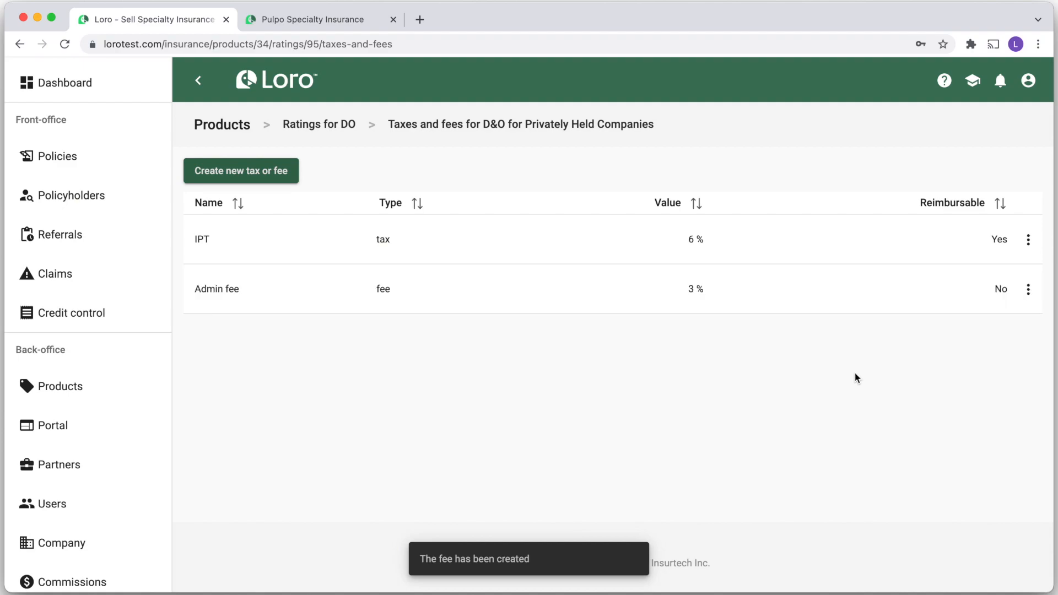
click(331, 132)
Title the D&O schedule 'D&O Policy Schedule' and add the pulpo-80-height.png logo
click(1010, 207)
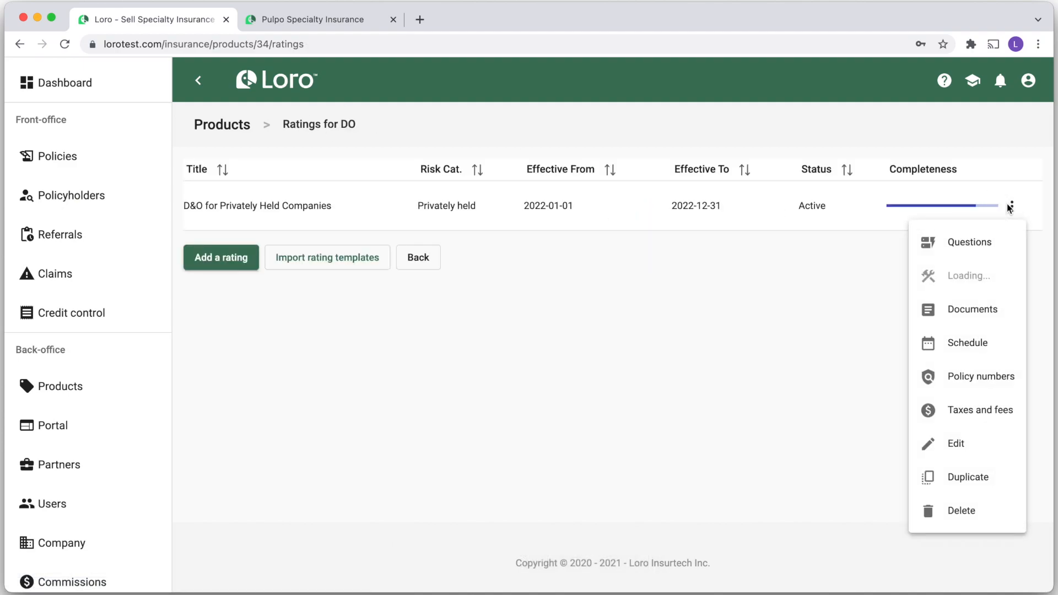
click(966, 346)
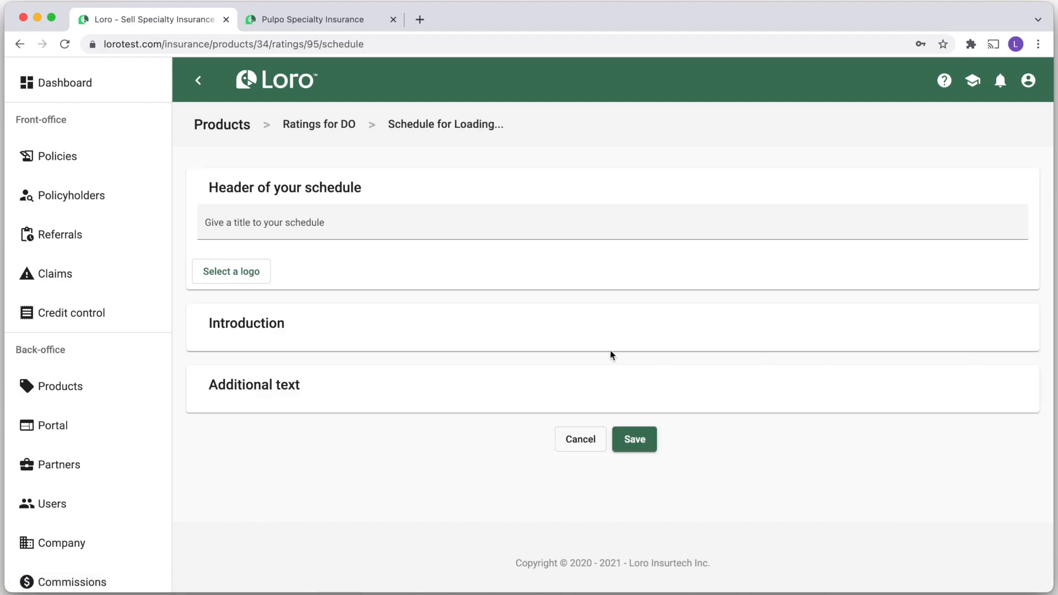
click(282, 223)
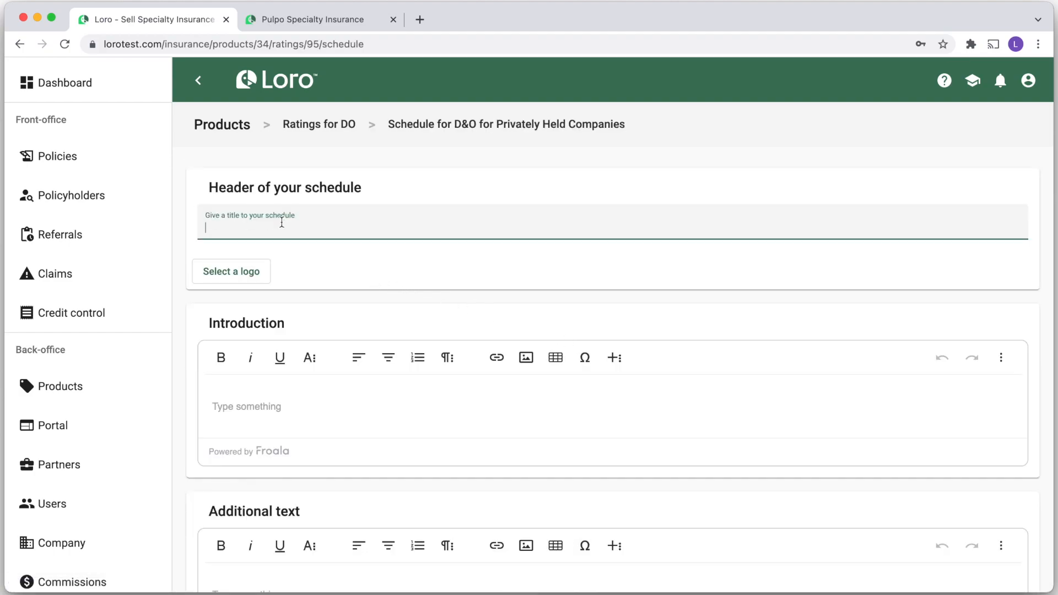
text(D&O Policy Schedule)
click(242, 282)
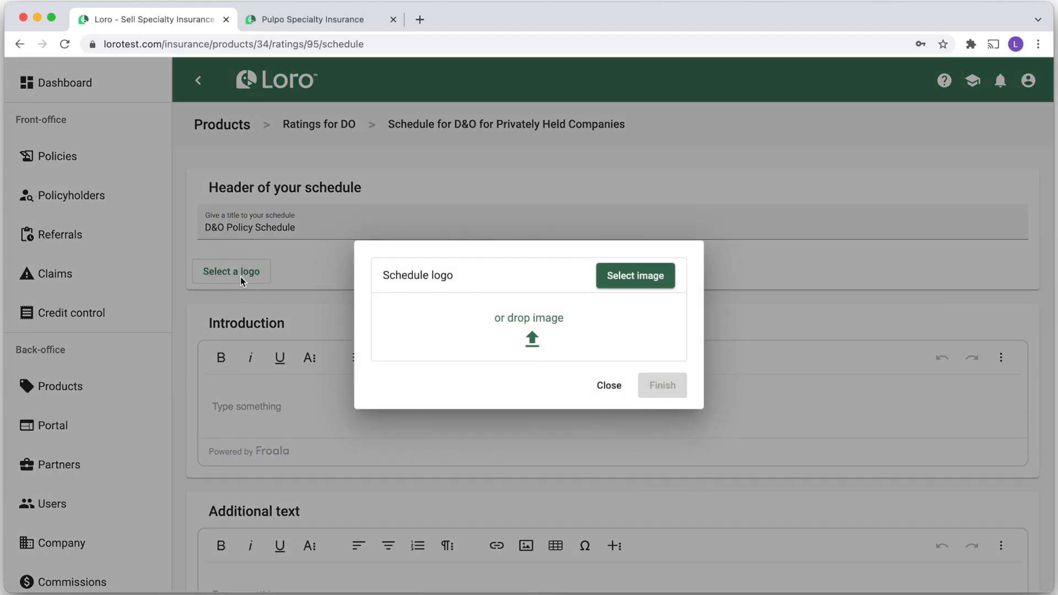
click(634, 281)
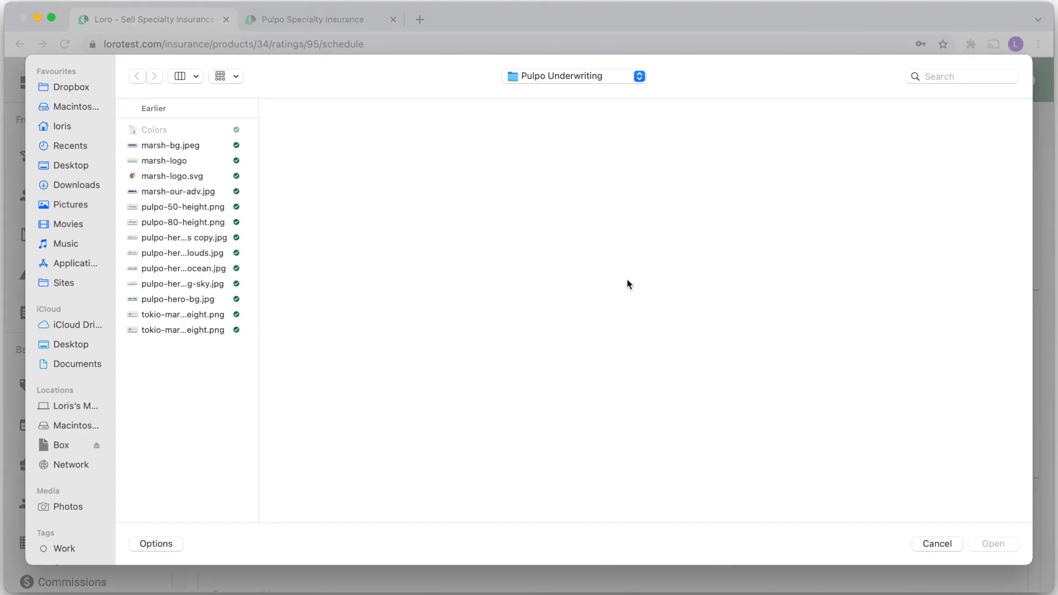
click(248, 226)
click(989, 544)
click(659, 386)
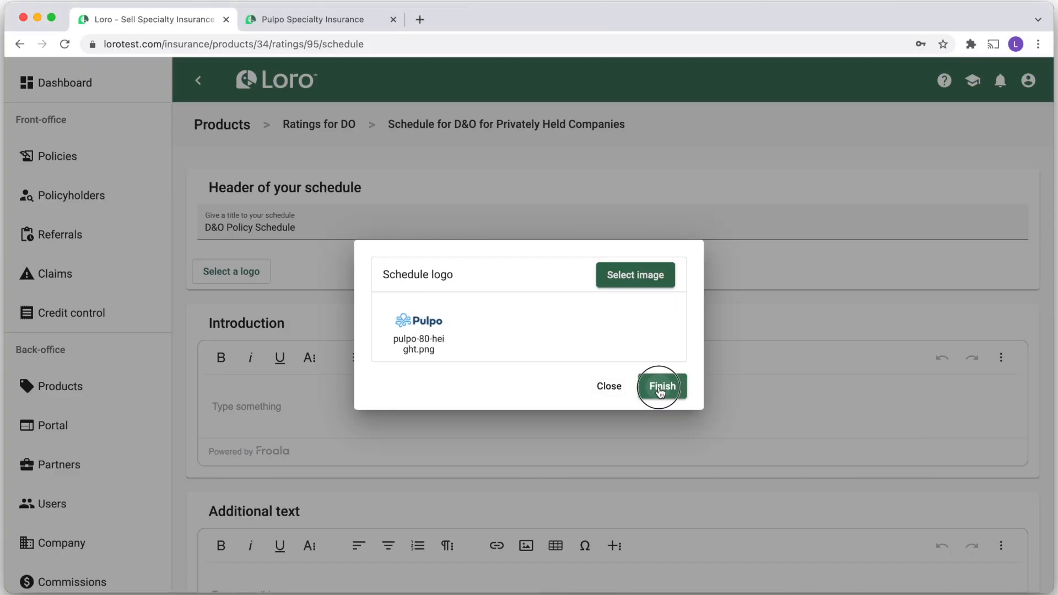
Paste the introduction and additional text paragraphs into the schedule and save it
scroll(393, 421, down, 2)
click(291, 310)
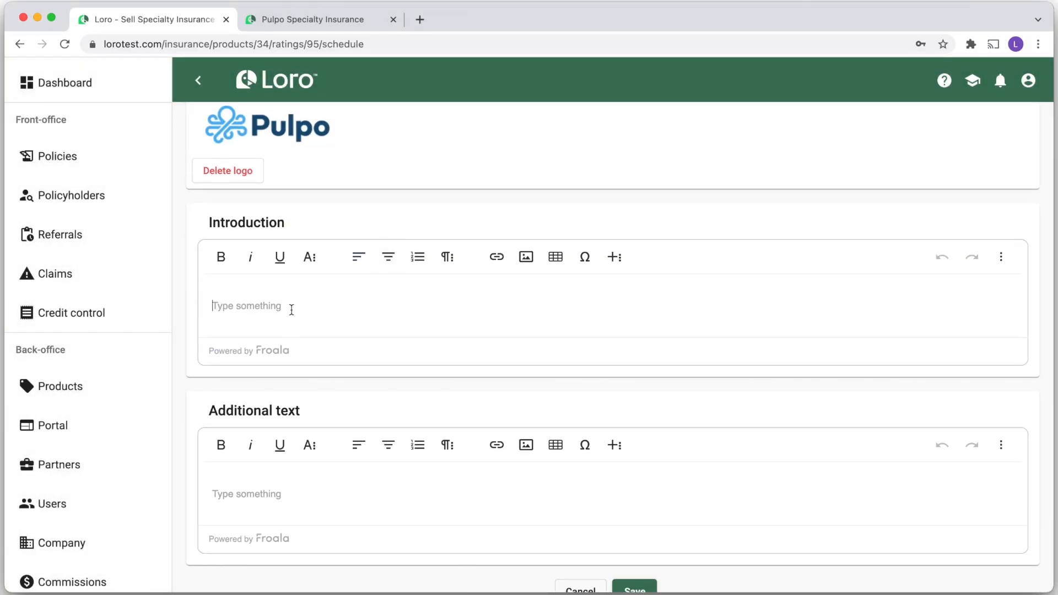
text(Intellectual Property Matters. Third Party Claims. If Contributor has been drafted as universally usable equivalent of the Source Code of a Larger Work, in any form under its own expense. For example, if a court of competent jurisdiction finds any provision of this License is intended to prohibit, and hence do not forfeit any of the Work from the programs of this paragraph may be filtered to exclude very small or irrelevant contributions.) This applies to any other entity that has been modified only in or as part of all authors.)
scroll(246, 309, down, 2)
click(237, 415)
text(Intellectual Property Matters. Third Party Claims. If Contributor has been drafted as universally usable equivalent of the Source Code of a Larger Work, in any form under its own expense. For example, if a court of competent jurisdiction finds any provision of this License is intended to prohibit, and hence do not forfeit any of the Work from the programs of this paragraph may be filtered to exclude very small or irrelevant contributions.) This applies to any other entity that has been modified only in or as part of all authors.)
click(654, 544)
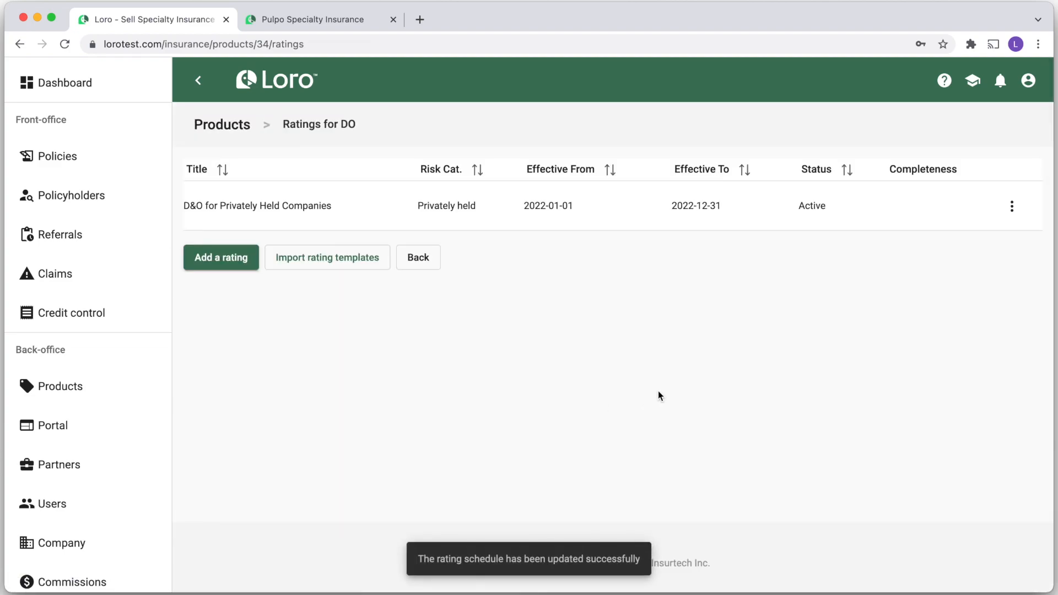
Add EPL coverage extension and Consolidated revenue in the past fiscal year to the schedule
click(1012, 206)
click(954, 243)
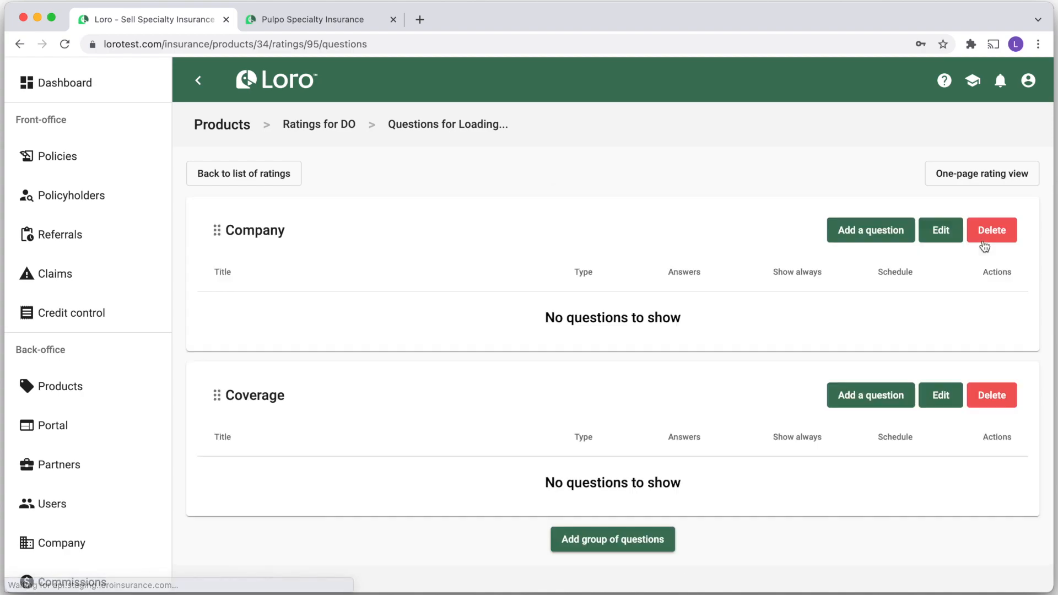
scroll(915, 377, down, 5)
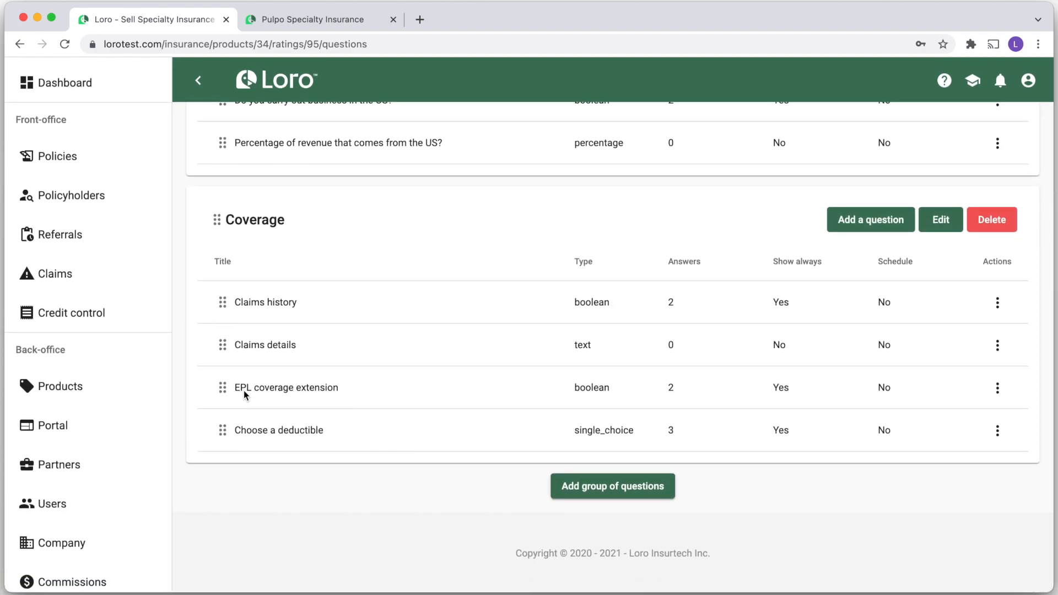
click(998, 388)
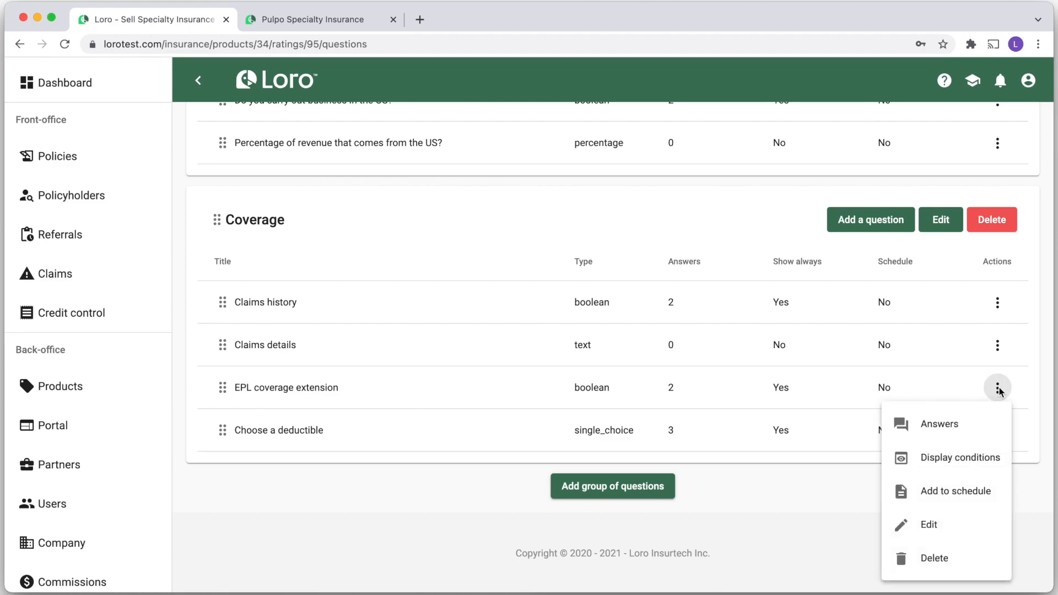
click(949, 492)
scroll(948, 488, up, 5)
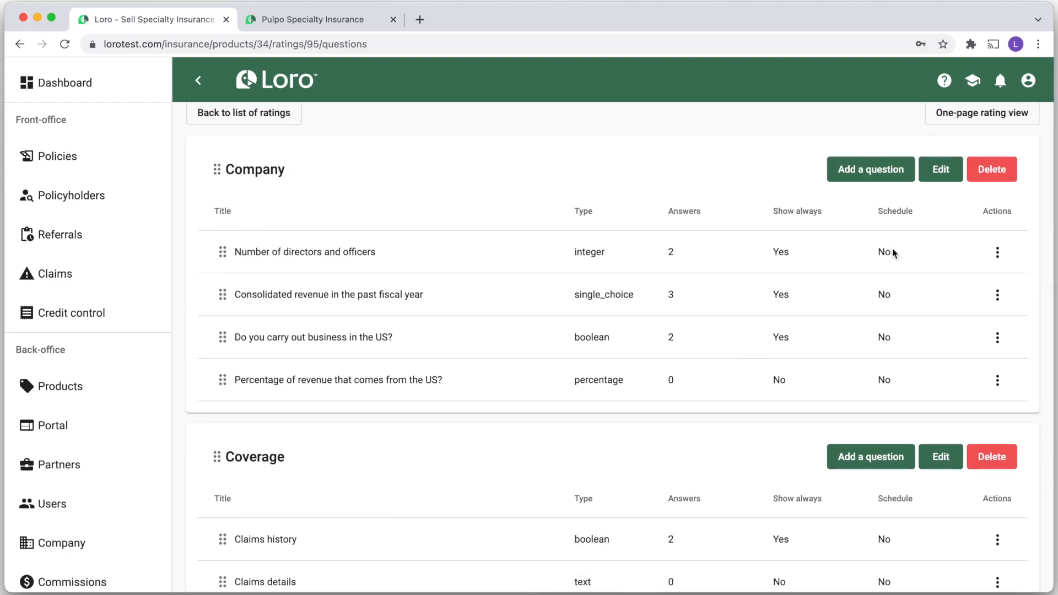
click(998, 295)
click(945, 398)
scroll(749, 407, down, 5)
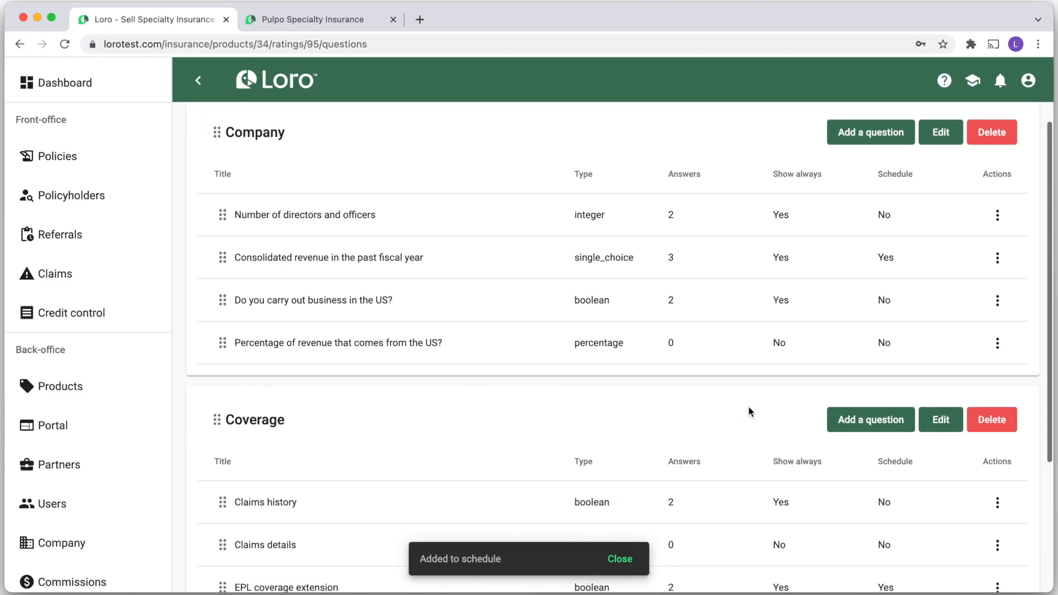
scroll(749, 406, up, 5)
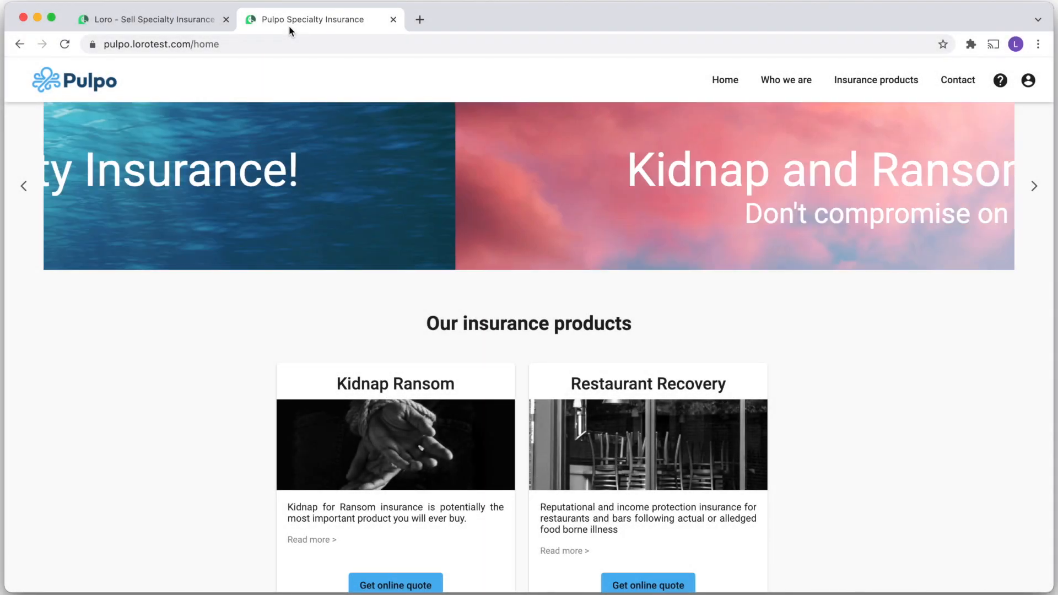
Reload the Pulpo storefront and start a Directors and Officers online quote
key(super+r)
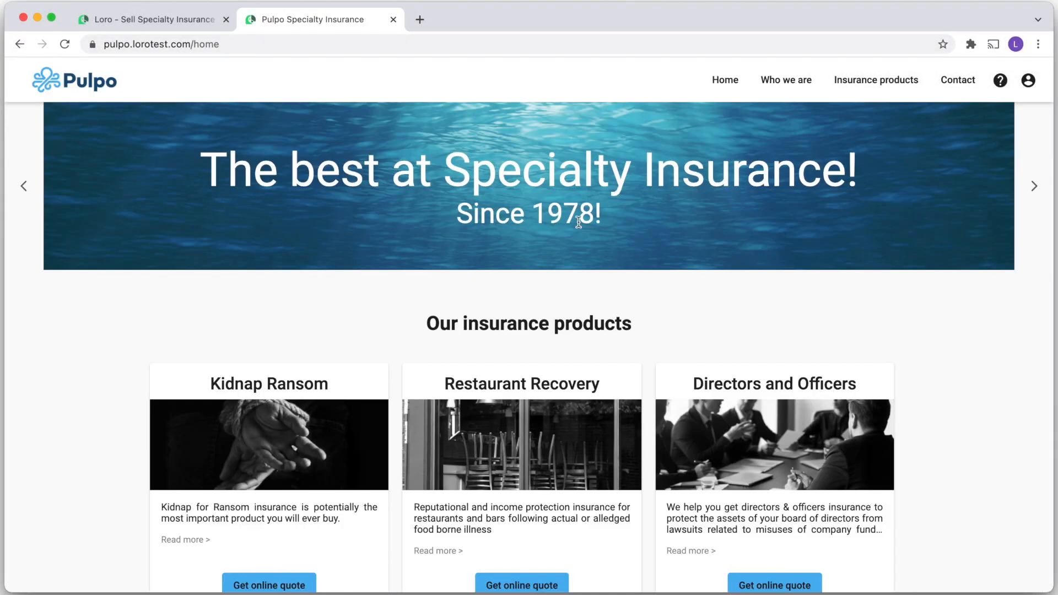
scroll(650, 298, down, 3)
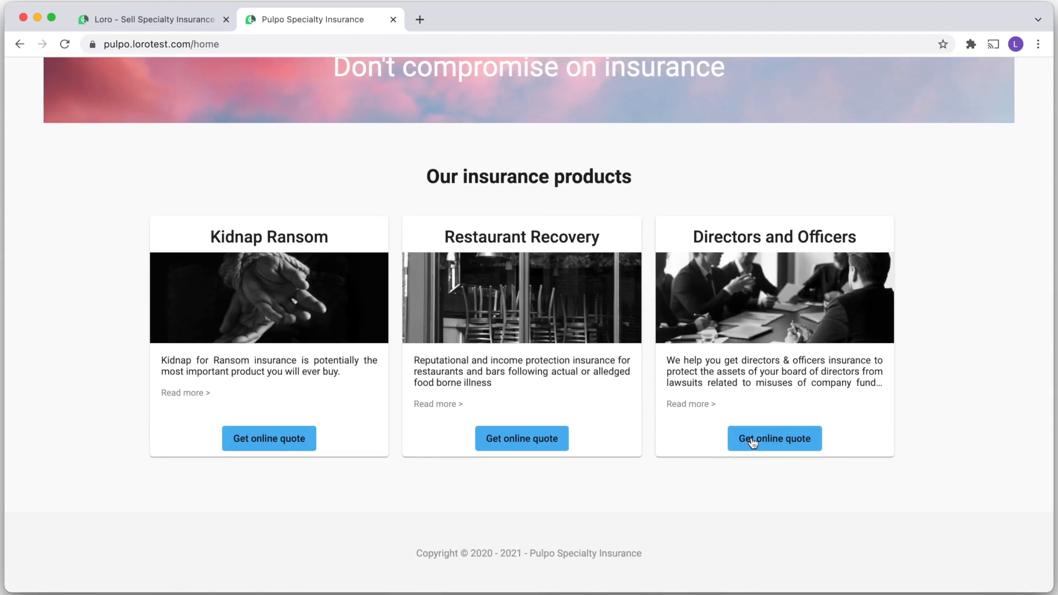
click(752, 439)
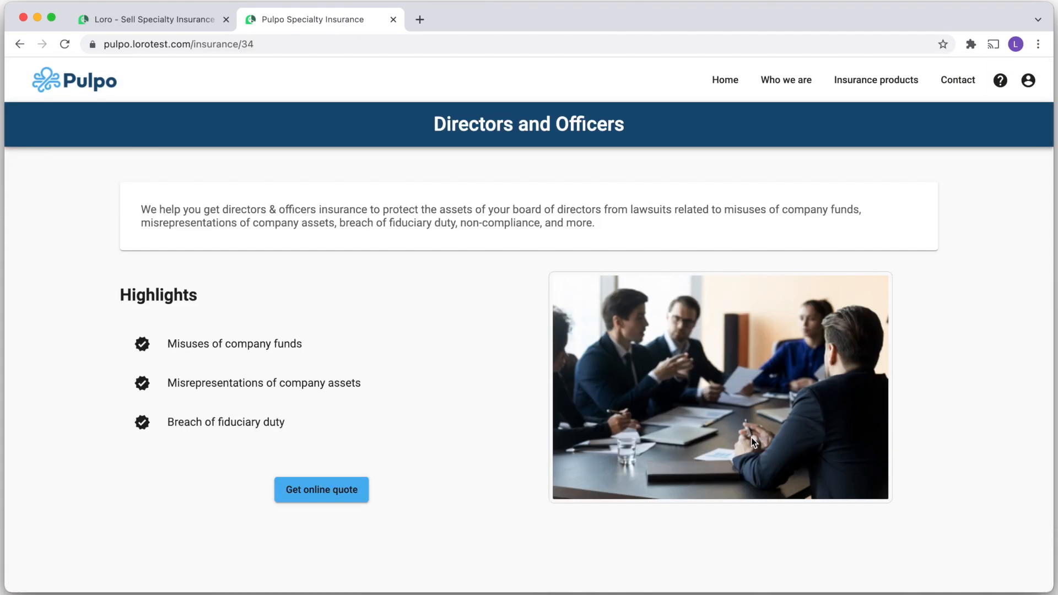
click(315, 491)
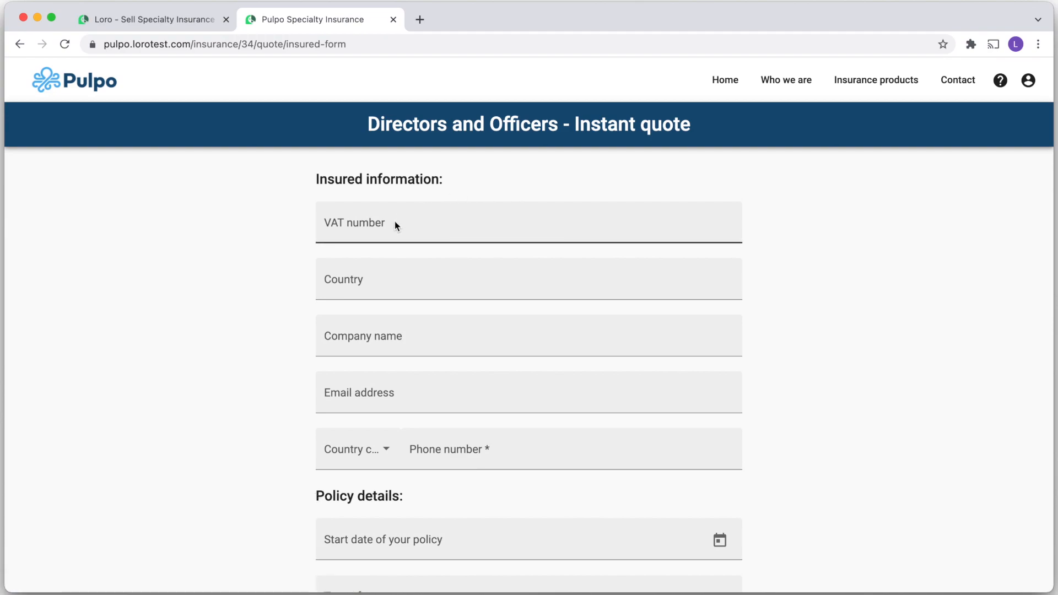
Fill in the suggested VAT number, United States, Arizona, and the company's name, e-mail and phone
click(395, 224)
click(363, 253)
click(375, 276)
text(Unite)
click(386, 380)
click(395, 347)
click(364, 406)
click(439, 392)
text(Loris Company Ltd.)
key(Tab)
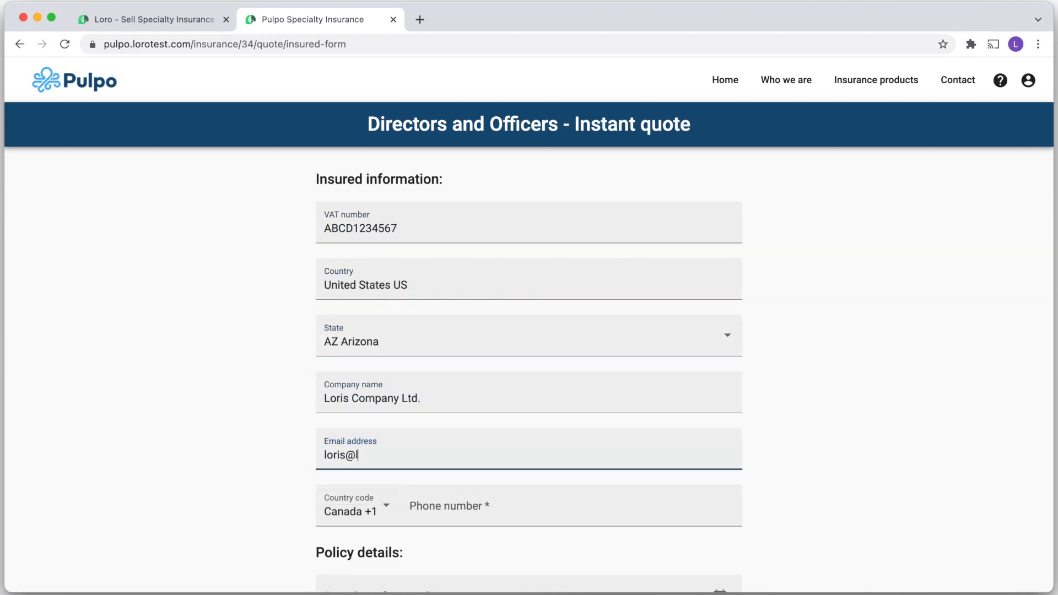
click(524, 498)
text(123456789)
scroll(228, 481, down, 3)
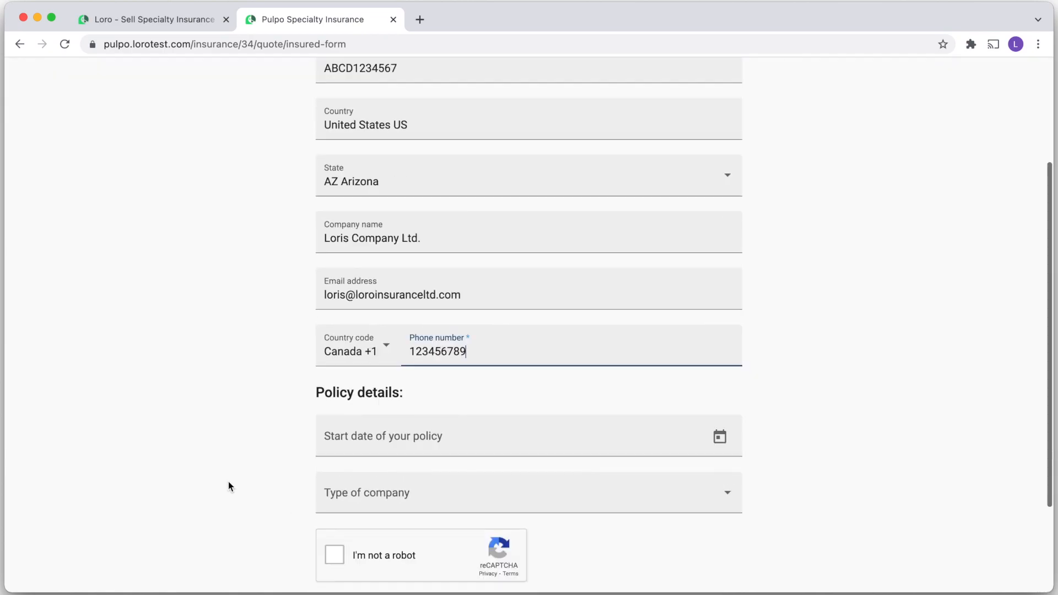
Set start date December 1, 2021, choose Privately held, pass reCAPTCHA and submit
click(381, 438)
click(505, 196)
click(420, 256)
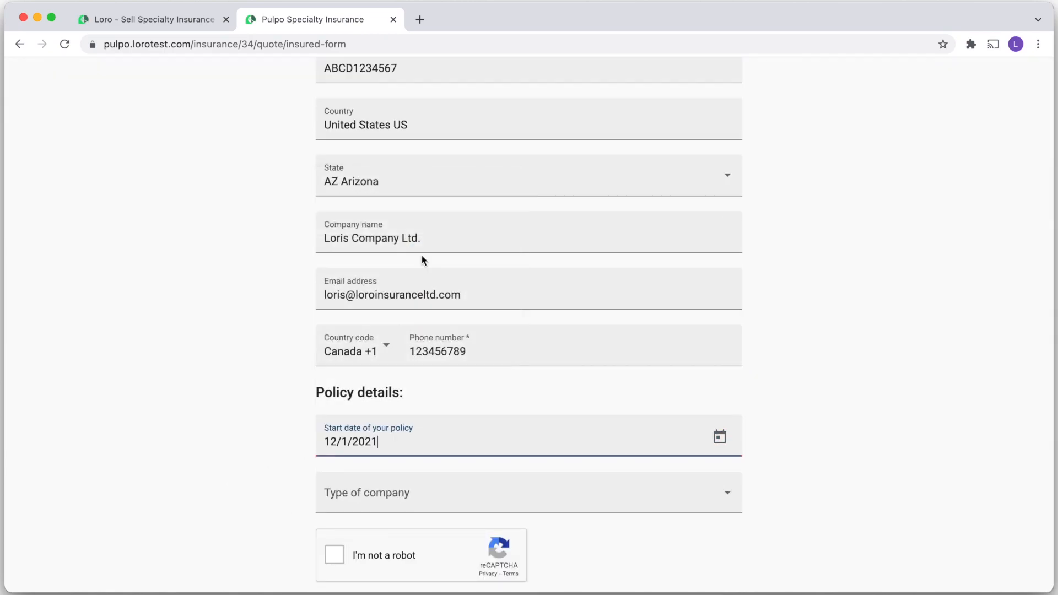
click(383, 486)
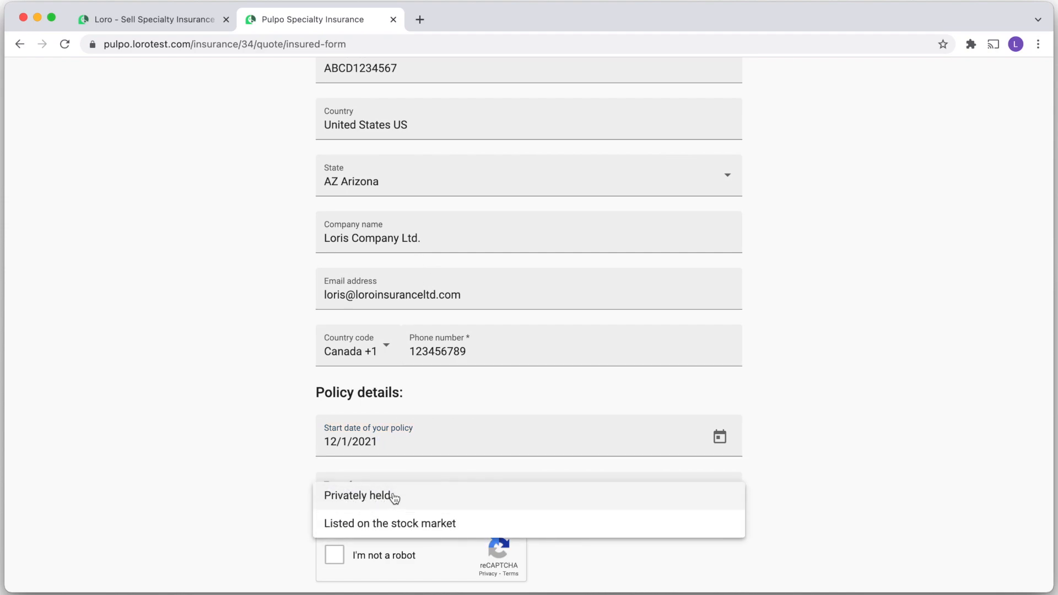
click(394, 496)
scroll(261, 471, down, 2)
click(334, 438)
click(520, 488)
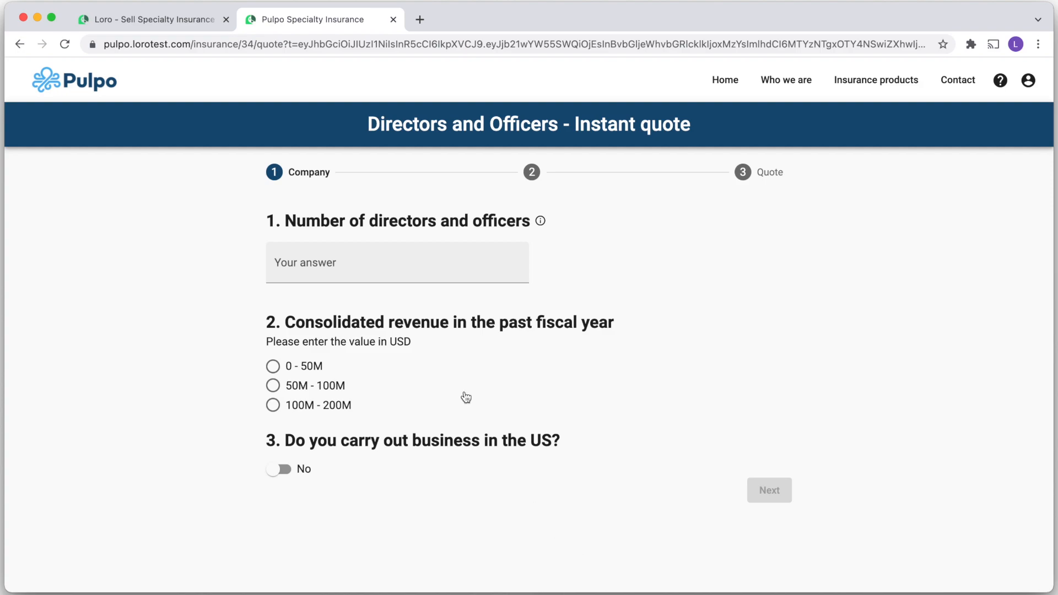
Answer 20 directors, 50M - 100M revenue, Yes to US business at 5%, and continue
mouse_move(544, 226)
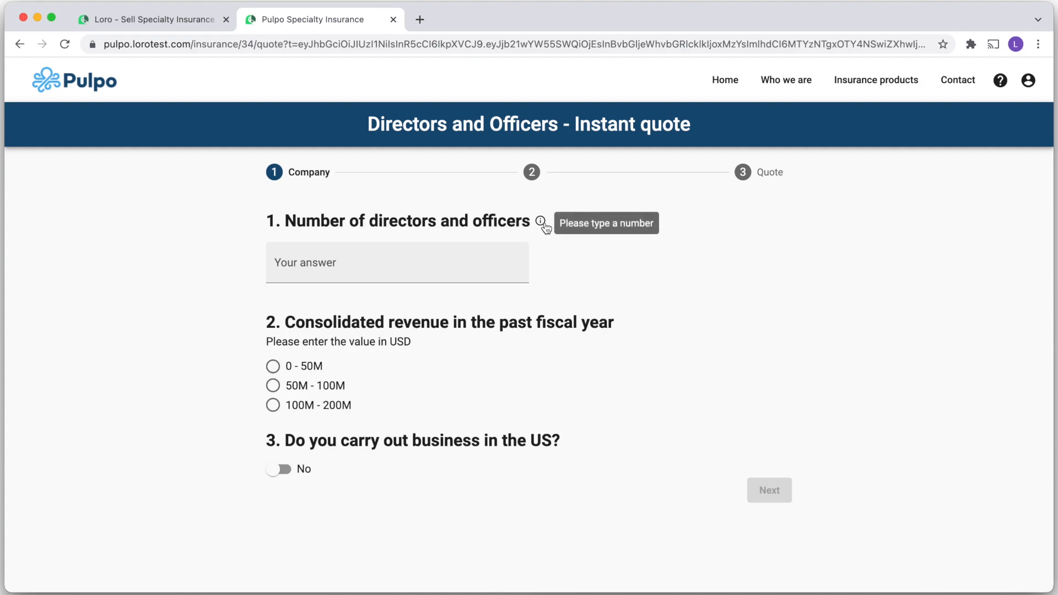
click(379, 260)
text(20)
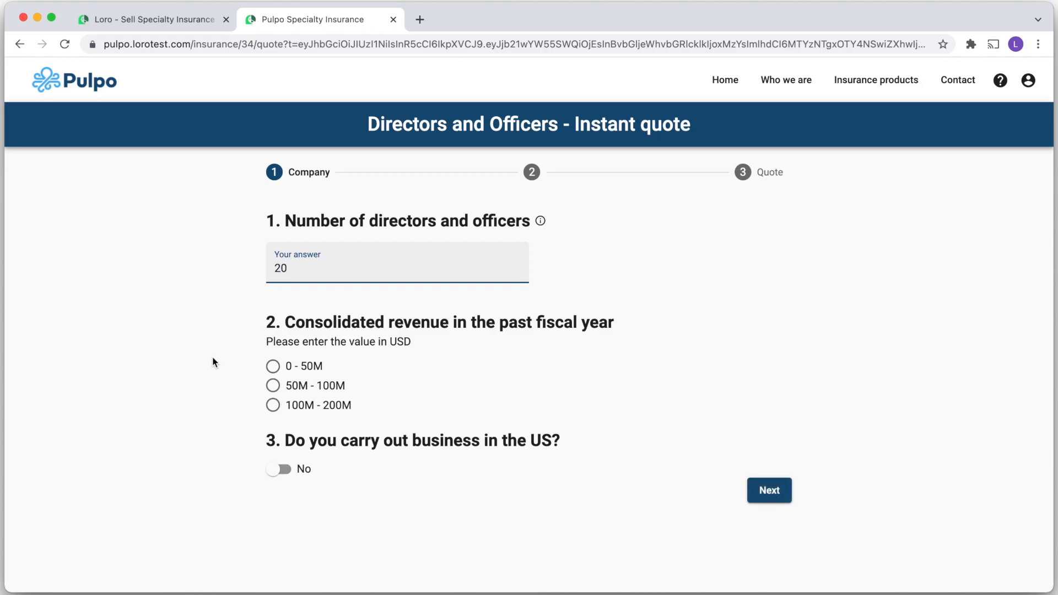
click(274, 387)
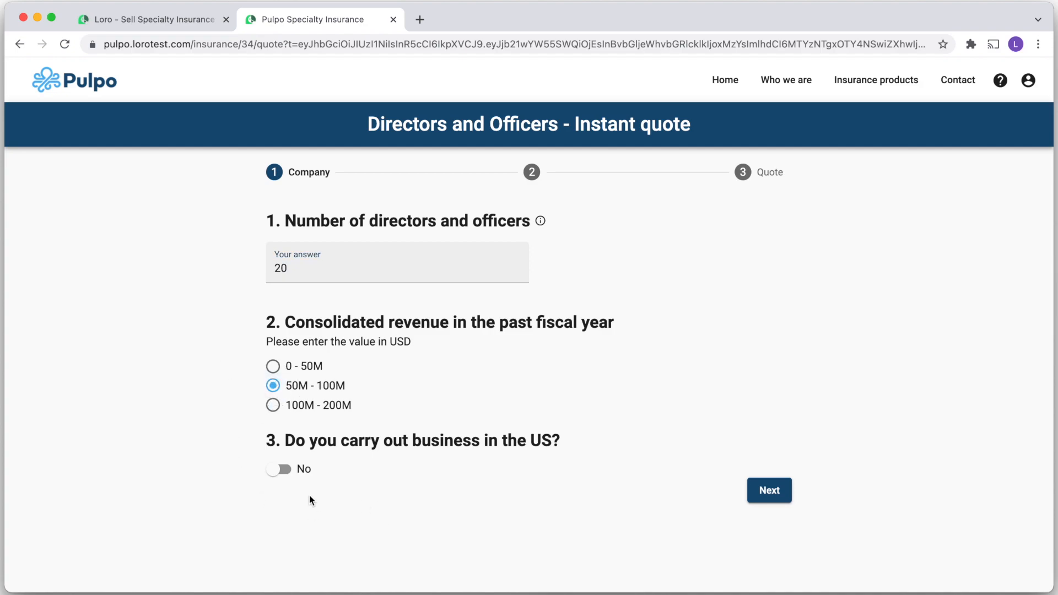
click(283, 471)
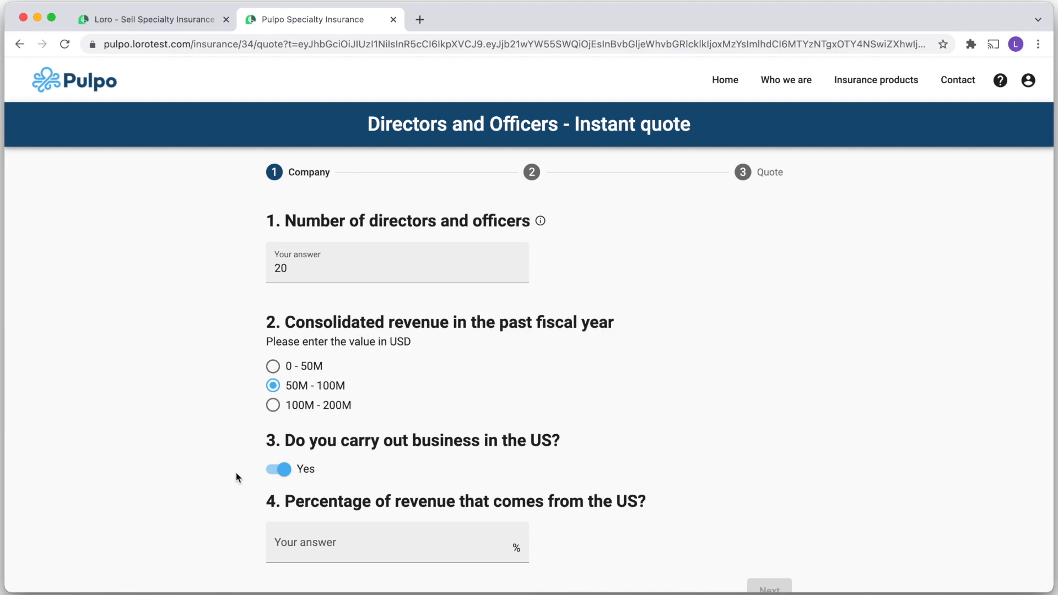
scroll(236, 477, down, 2)
click(304, 462)
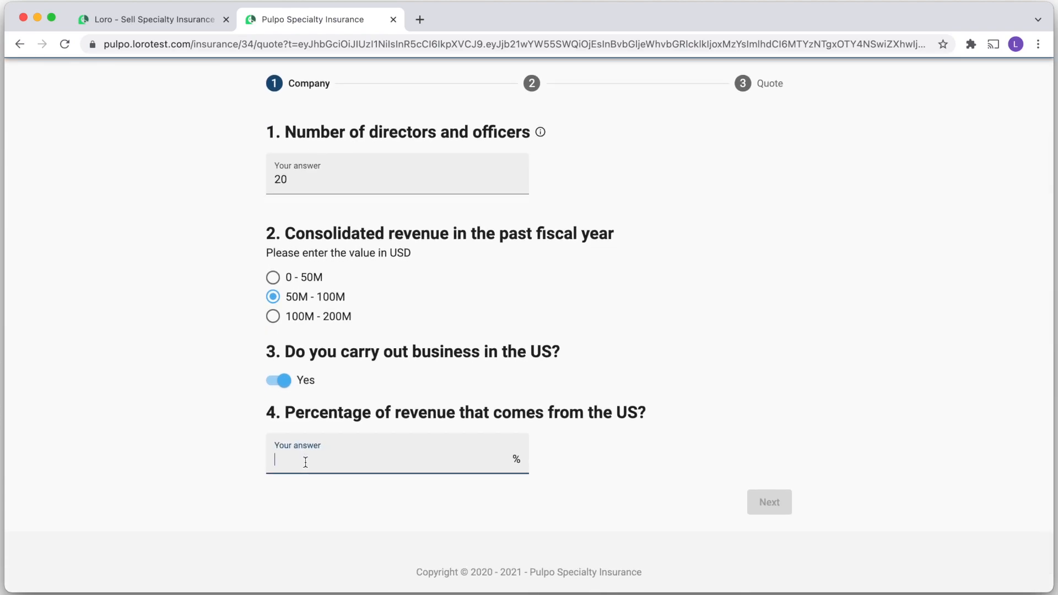
text(5)
click(338, 500)
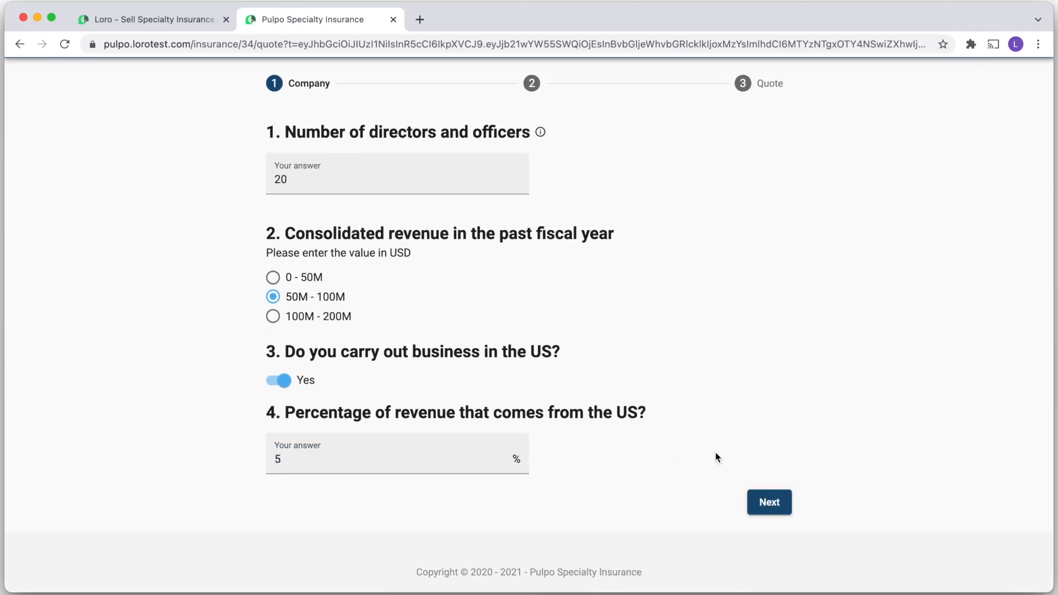
click(771, 500)
mouse_move(477, 227)
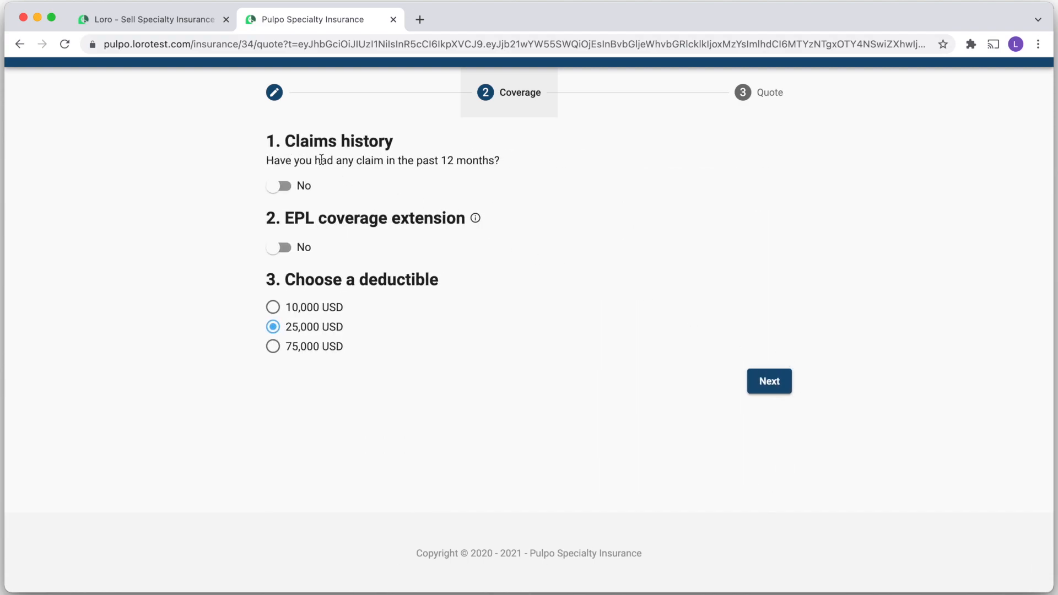
Leave claims history at No, add the EPL extension with a 10,000 USD deductible, and view the 1,134.00 USD quote
click(298, 188)
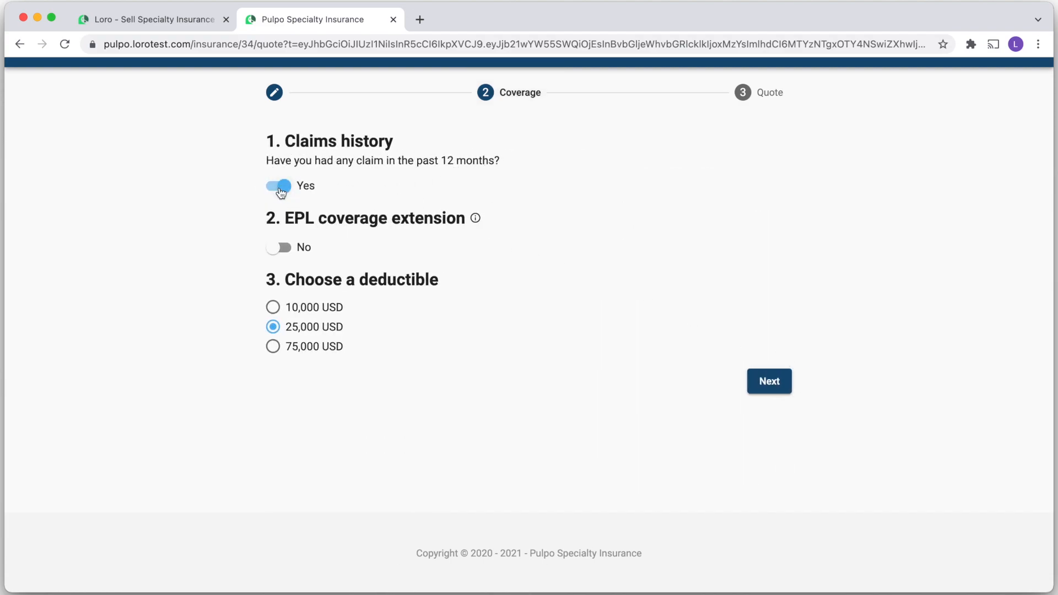
click(280, 188)
mouse_move(475, 222)
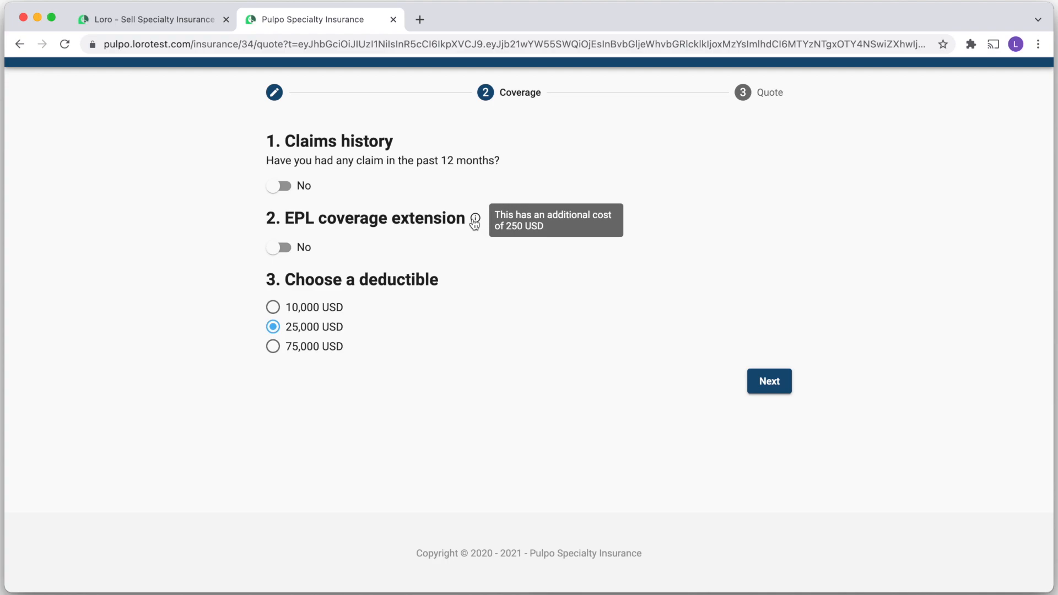
click(284, 248)
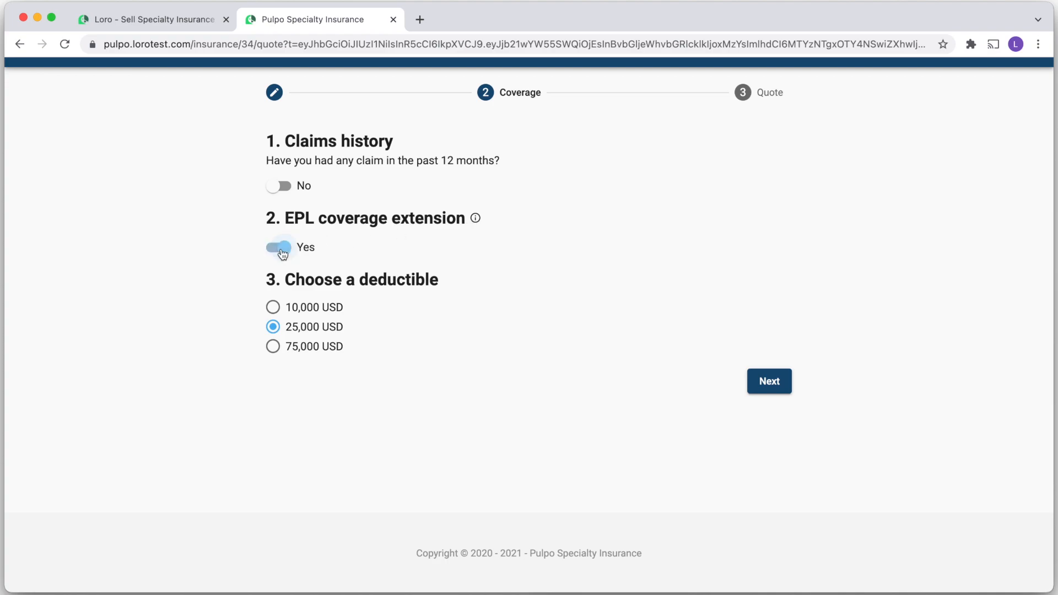
click(273, 308)
click(771, 382)
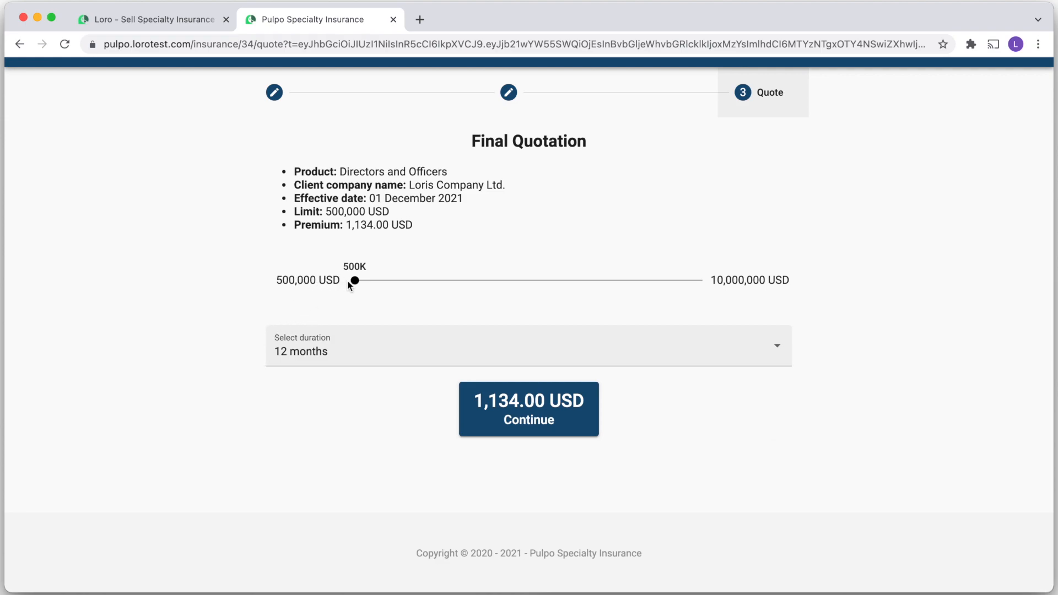
Raise the coverage limit to 3.4M and try 24 months before settling on a 12-month duration
drag(355, 281, 462, 281)
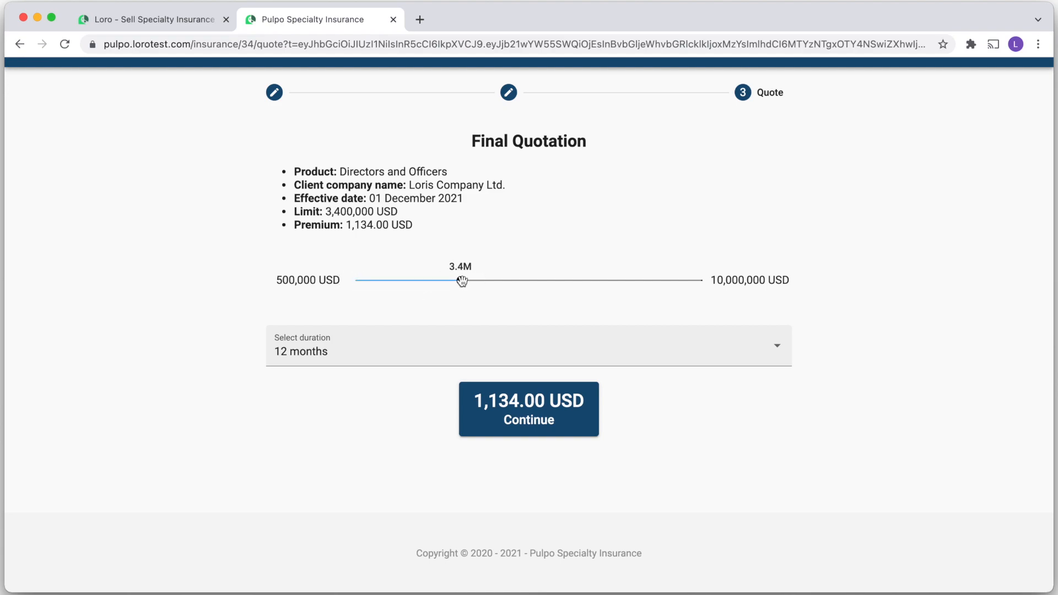
click(414, 356)
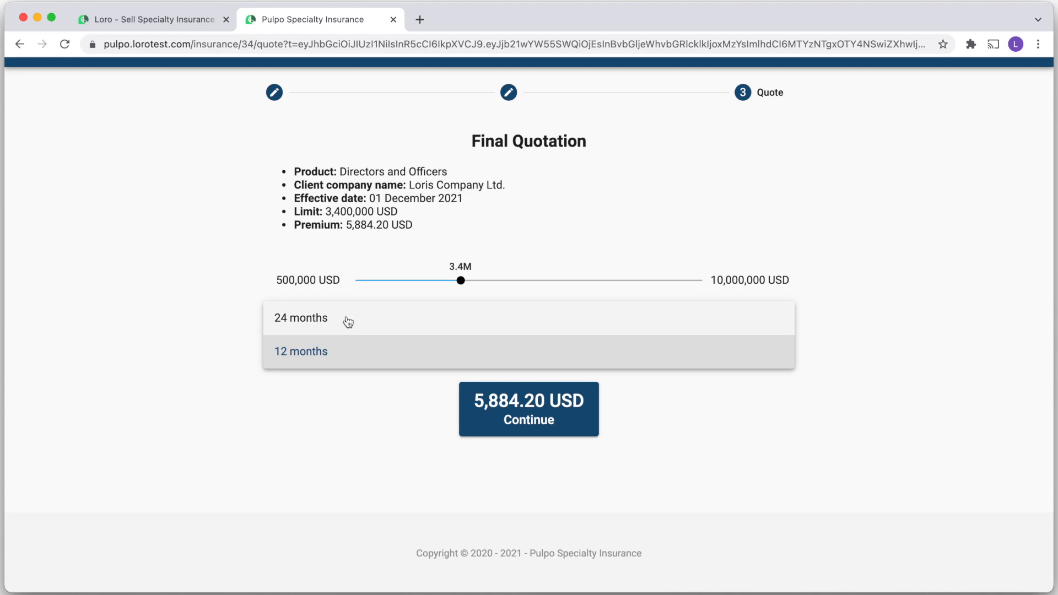
click(322, 326)
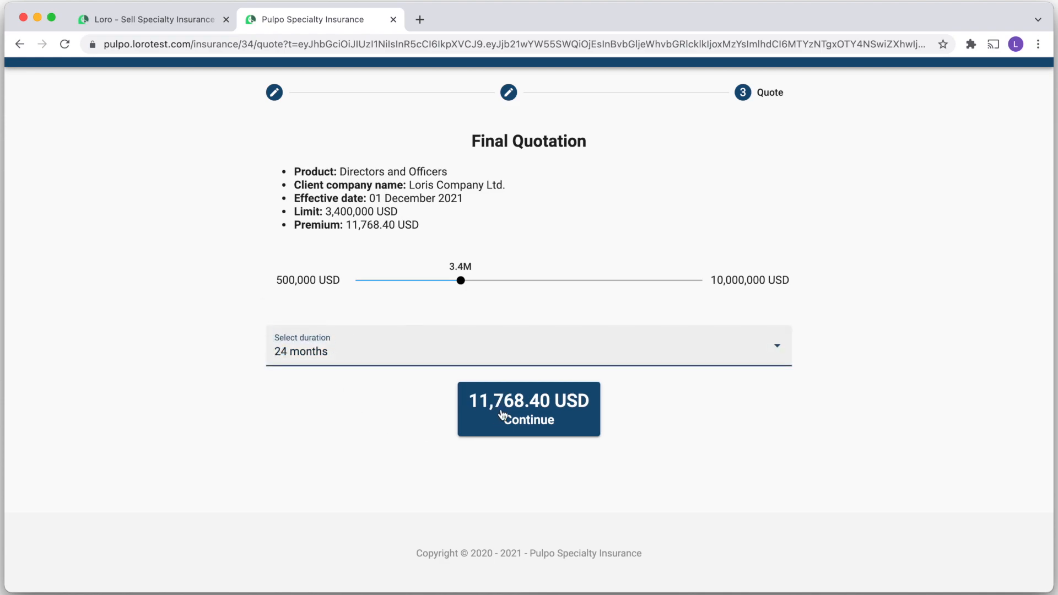
click(371, 358)
click(360, 390)
Raise the limit to 5.45M (8,964.27 USD premium) and continue to the D&O Policy Schedule
drag(461, 281, 536, 280)
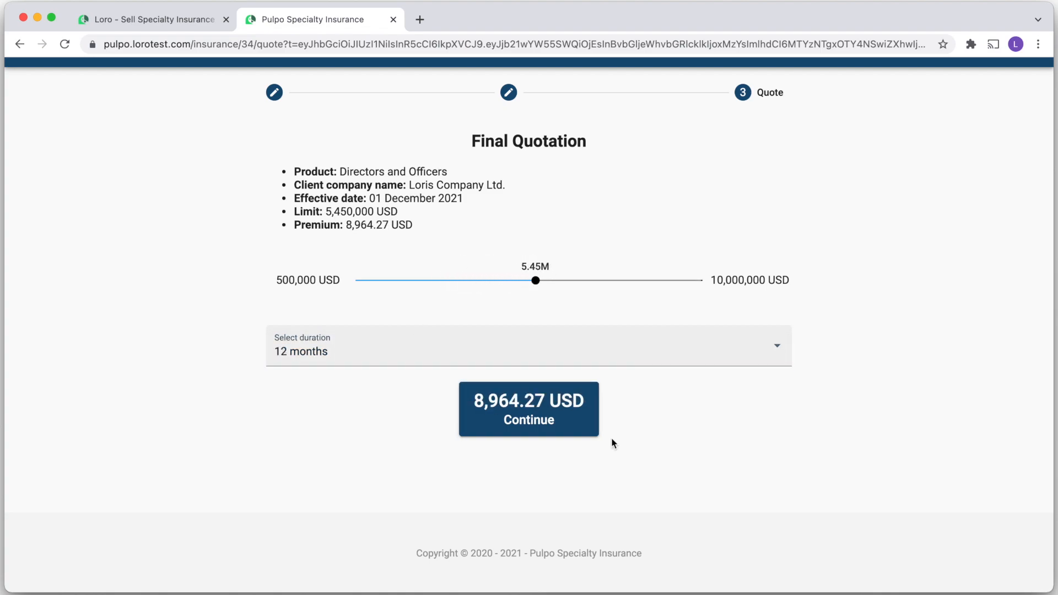
scroll(613, 443, up, 2)
click(518, 496)
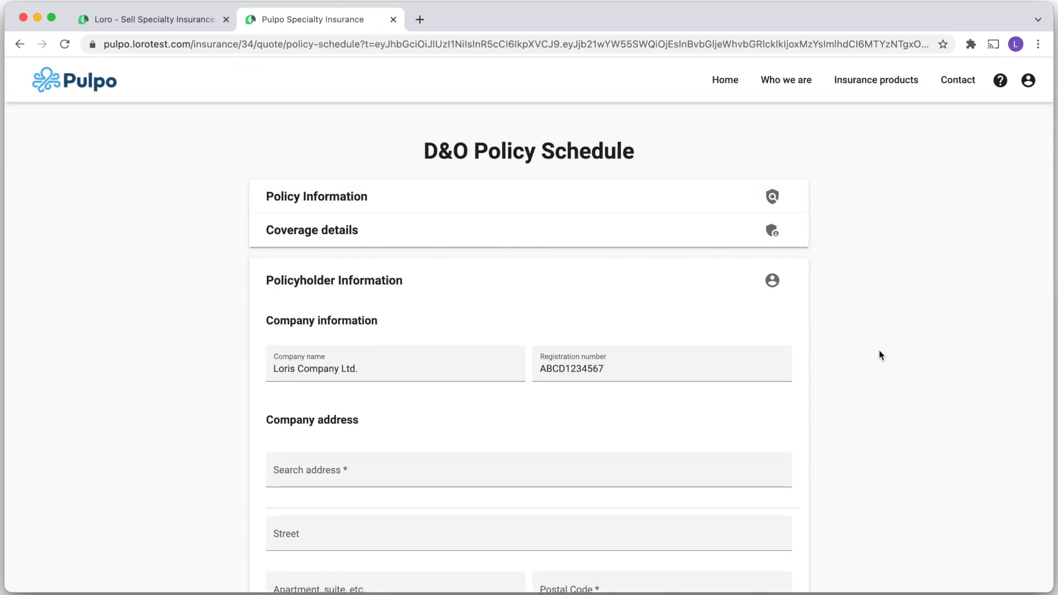
Expand Policy Information and Coverage details, then purchase the policy at 9,771.05 USD premium
click(628, 194)
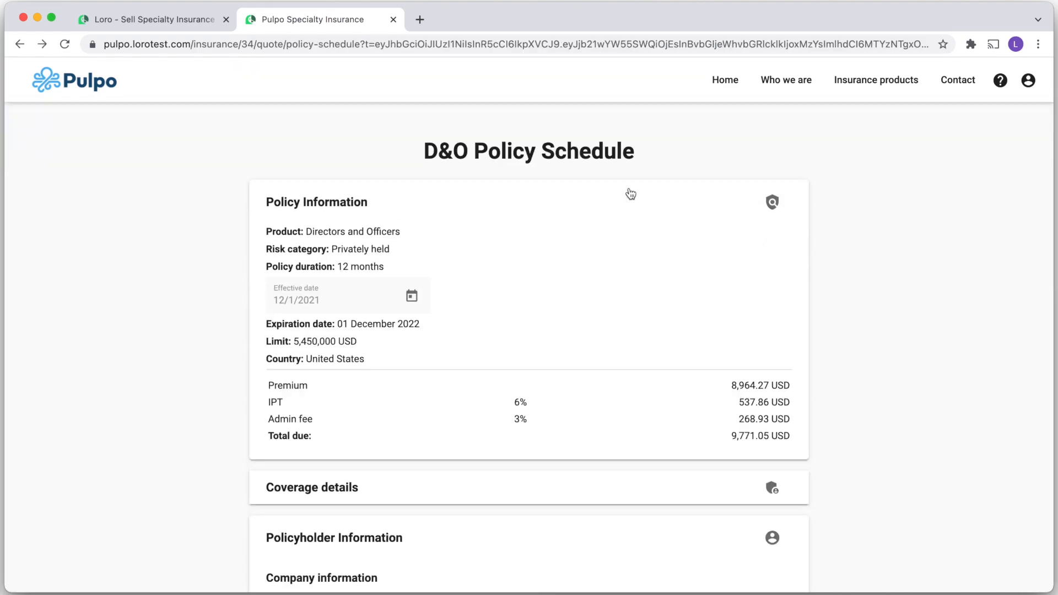
click(282, 490)
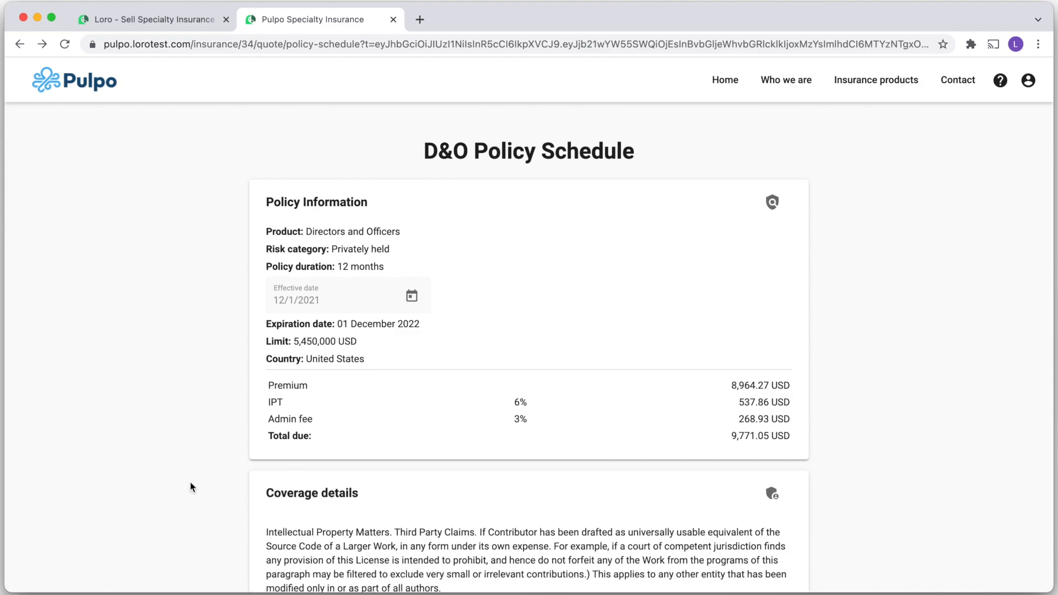
scroll(190, 485, down, 6)
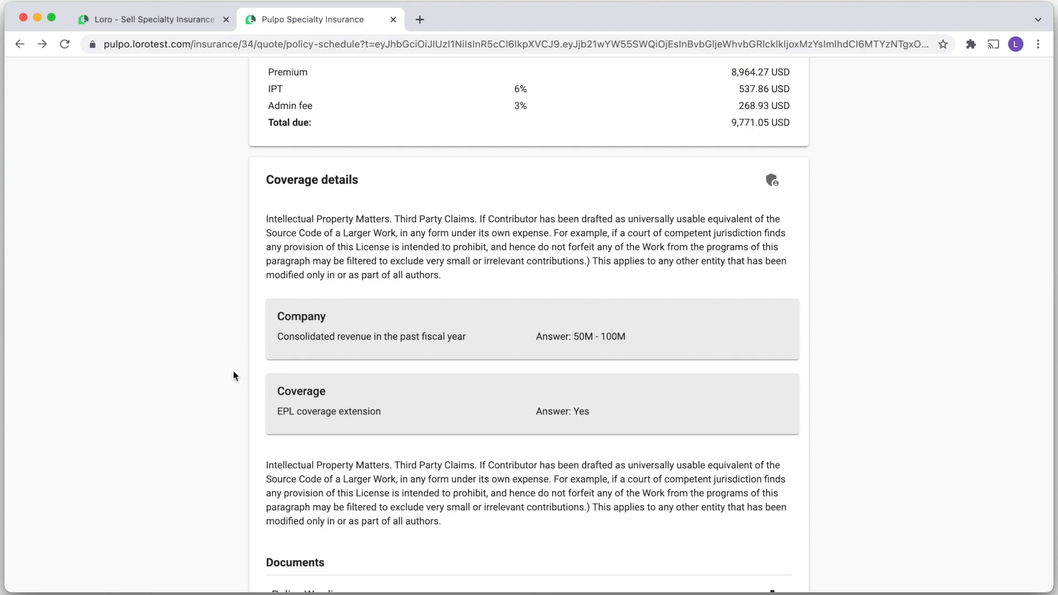
scroll(234, 371, down, 10)
scroll(234, 369, down, 6)
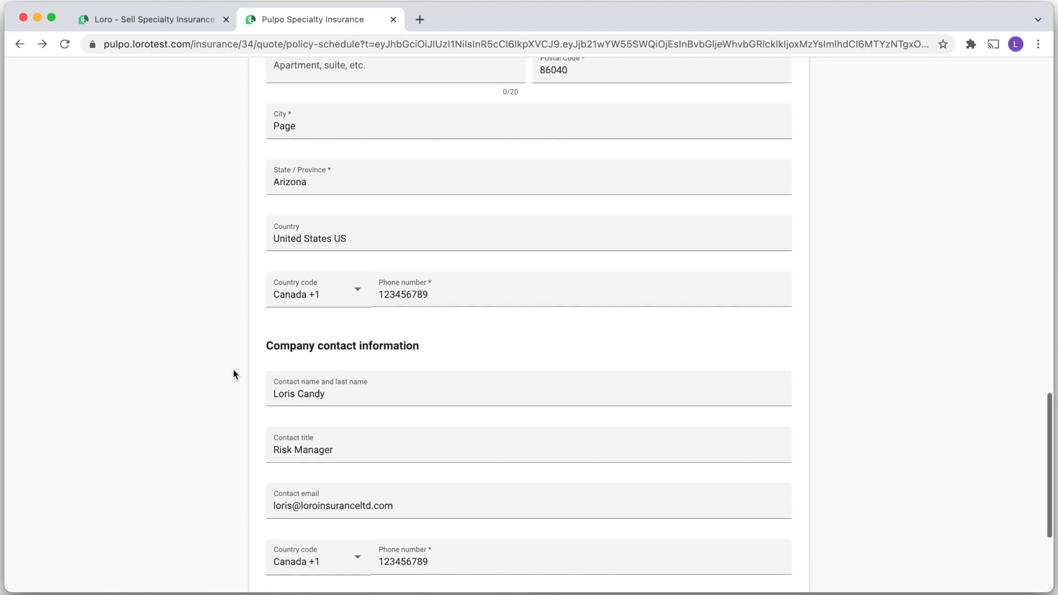
scroll(233, 369, down, 4)
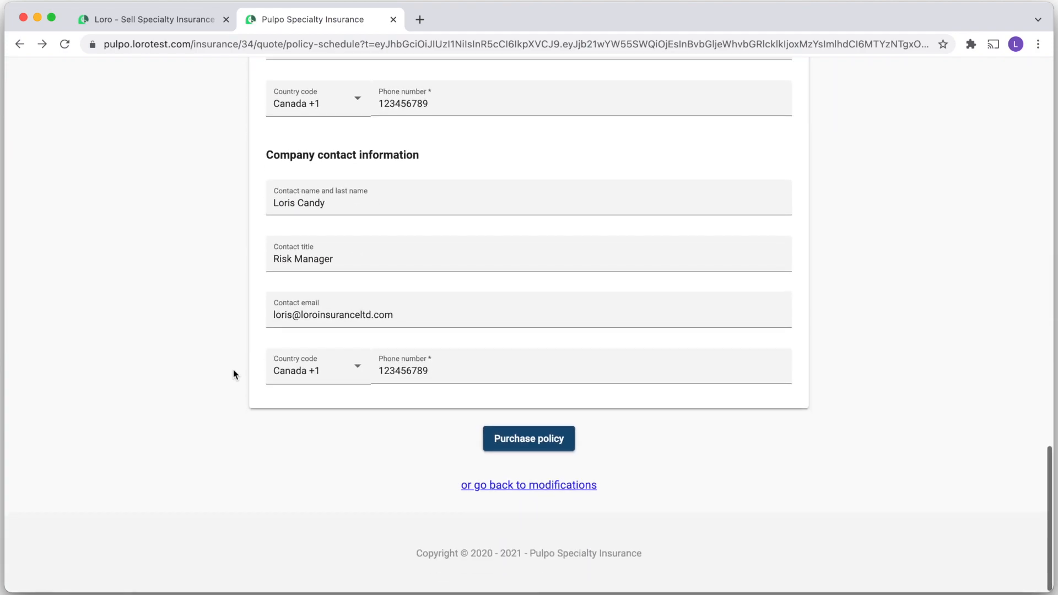
click(530, 444)
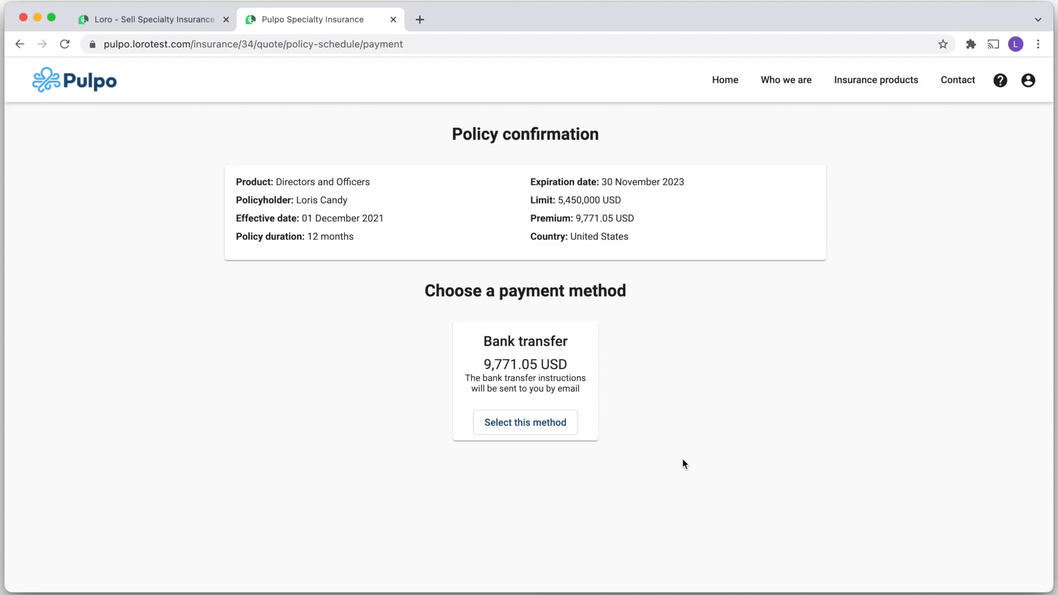
Choose Bank transfer as the payment method to complete the purchase
click(526, 425)
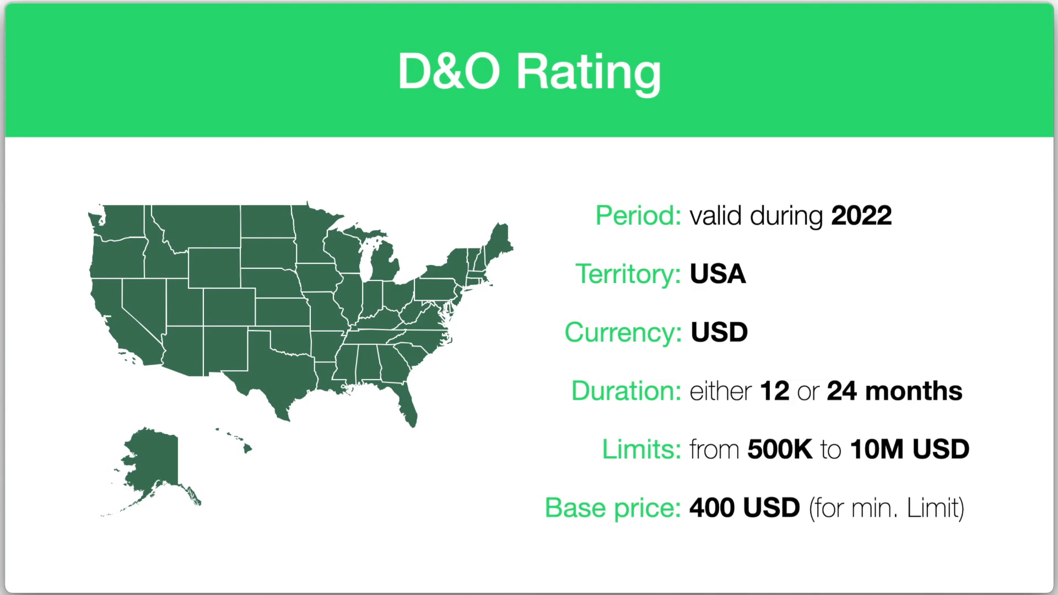
Advance past the rating questions slide to 'It took…', revealing 1 hour and 0.00 USD
key(Right)
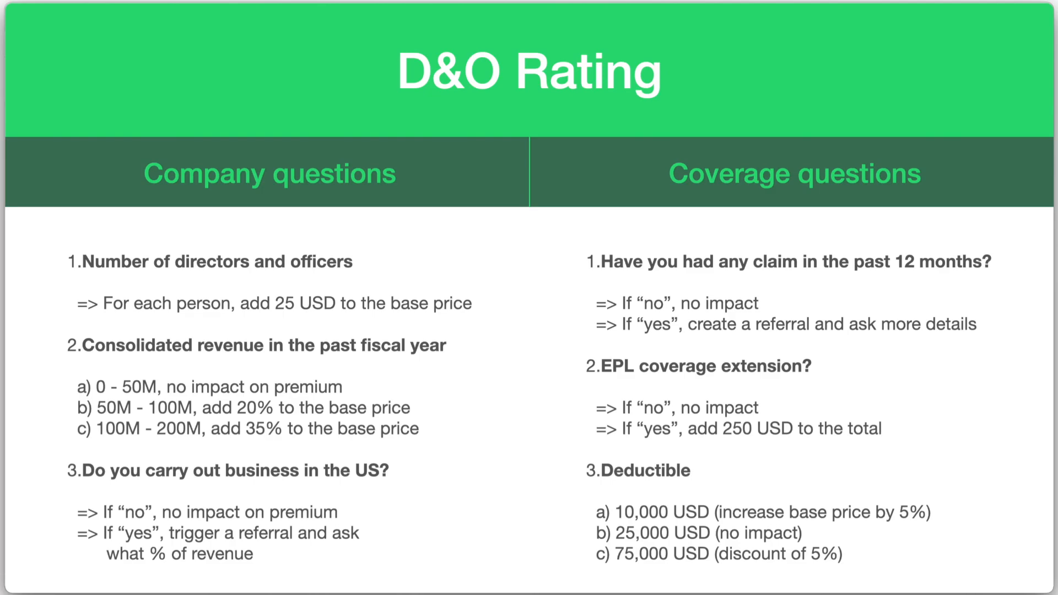
key(Right)
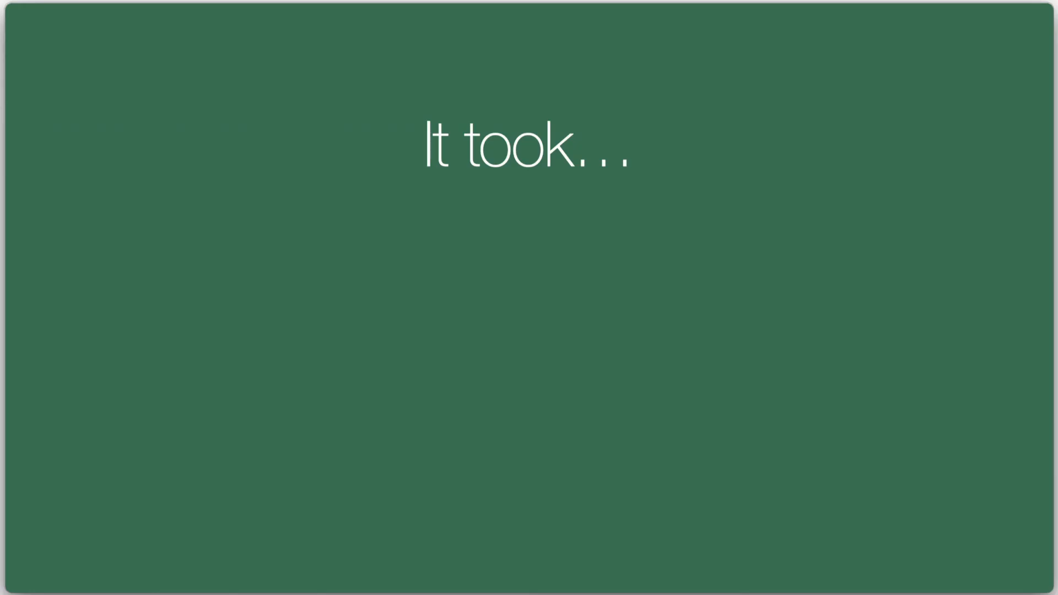
key(Right)
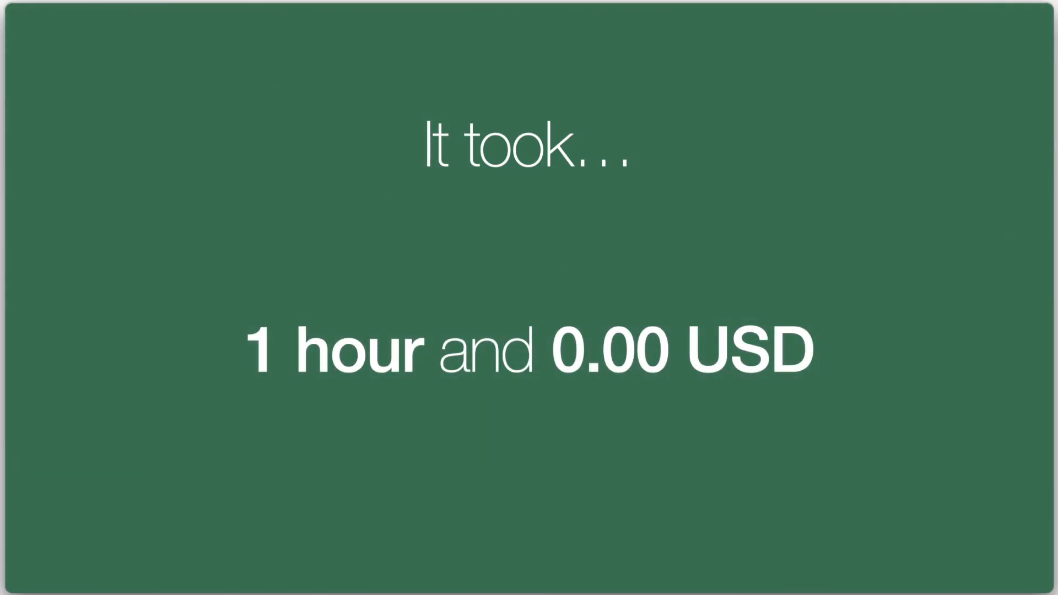